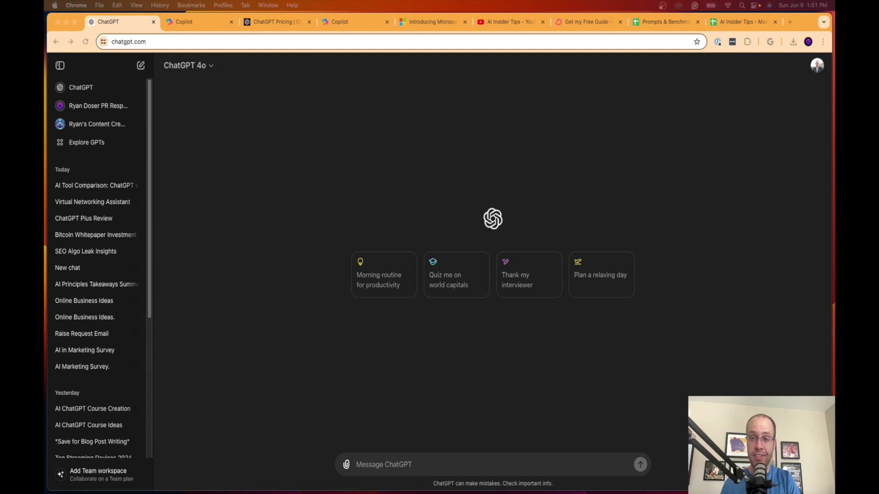
# Bring the Chrome window forward and switch to the Microsoft Copilot home page tab.
pyautogui.click(593, 250)
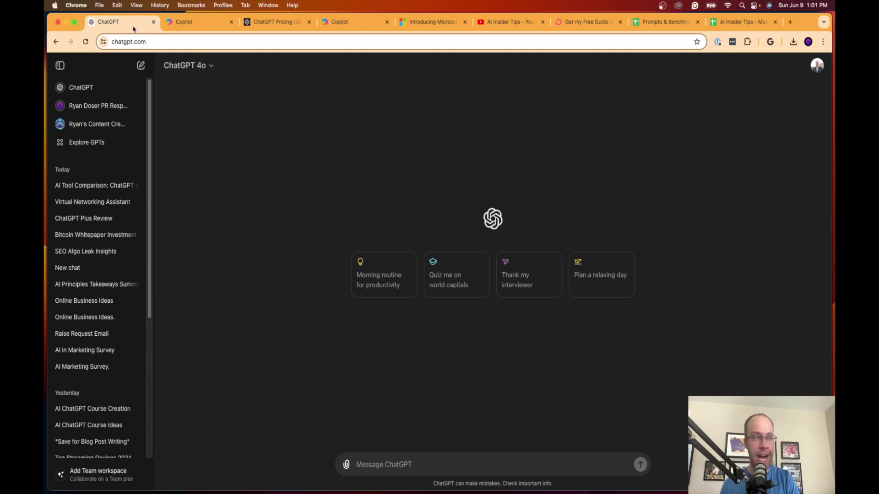
pyautogui.click(175, 21)
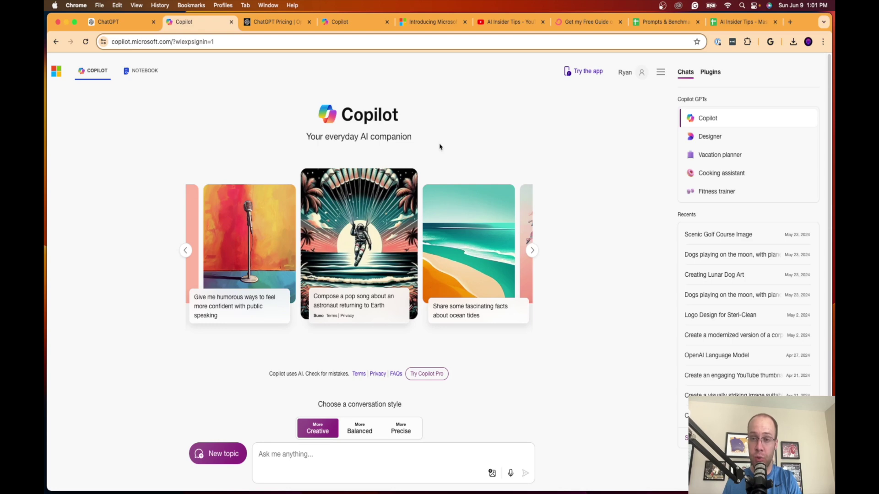
# Highlight the Copilot title and tagline, then return to the empty GPT-4o ChatGPT chat.
pyautogui.moveTo(438, 147); pyautogui.dragTo(309, 119)
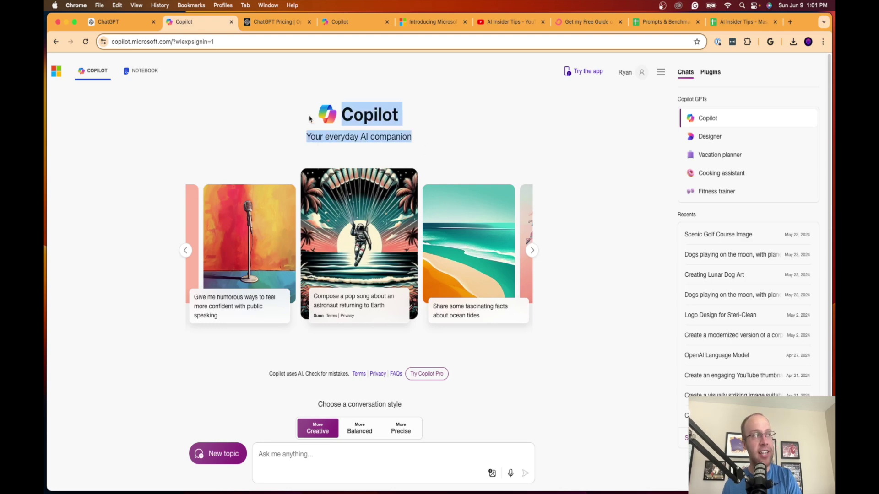
pyautogui.click(306, 118)
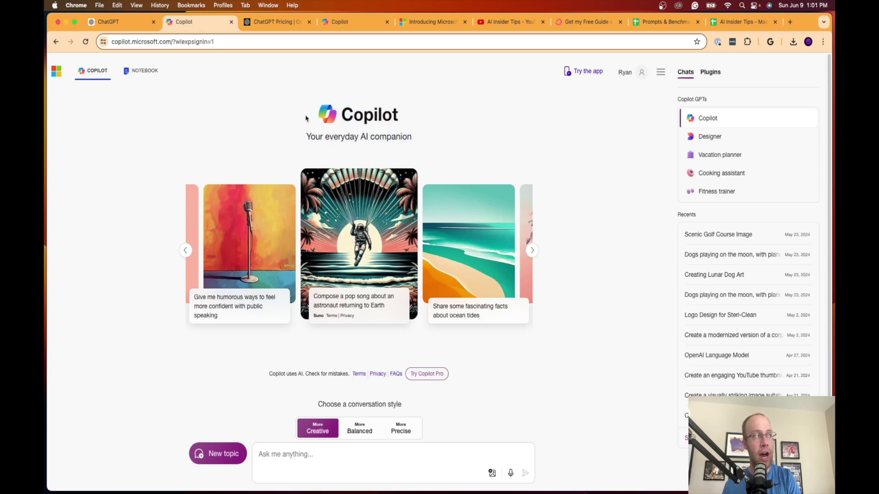
pyautogui.click(115, 22)
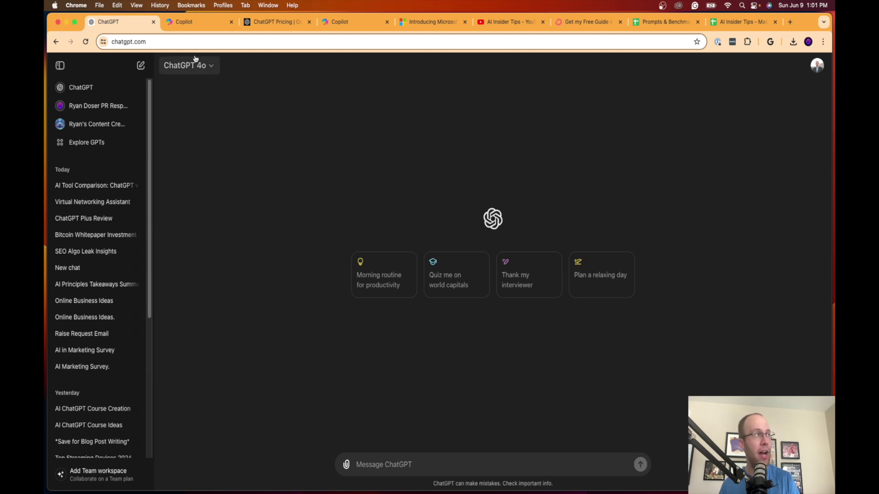
pyautogui.click(197, 24)
pyautogui.click(133, 22)
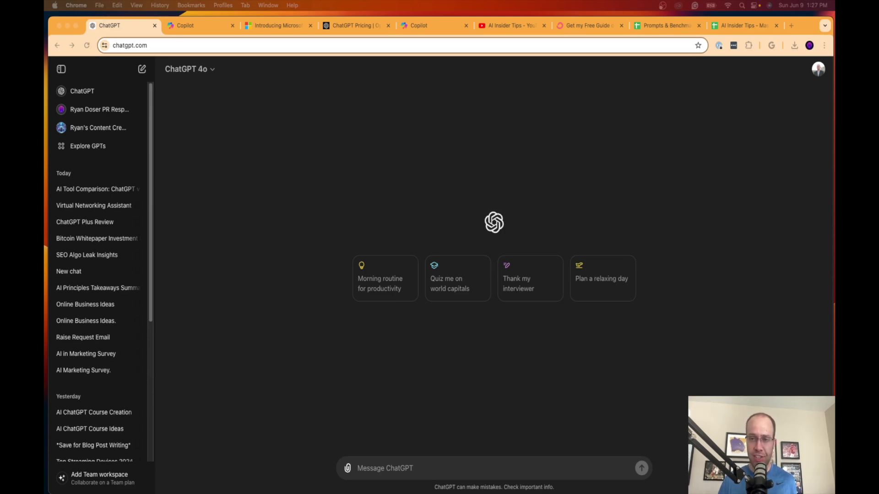
pyautogui.click(184, 69)
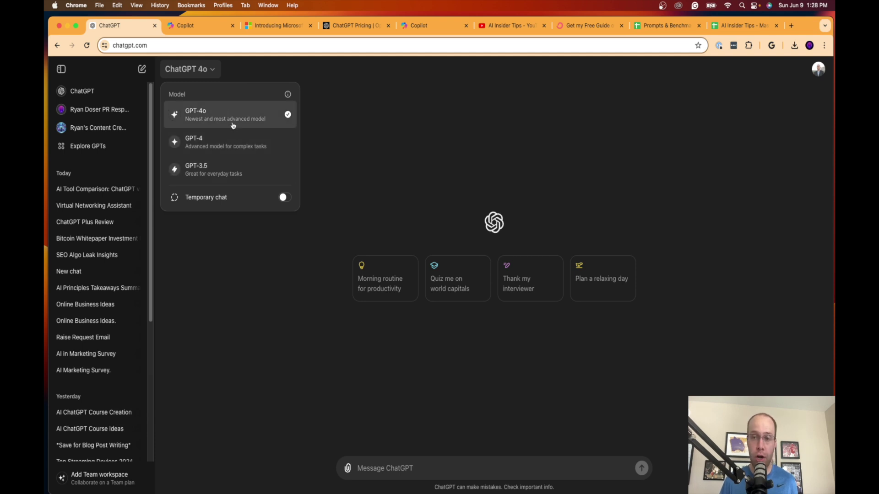
# In Copilot, paste and send the question about which language model Copilot runs on.
pyautogui.click(188, 26)
pyautogui.write('What AI language model is Microsoft Copilot using? Is it GPT-4?')
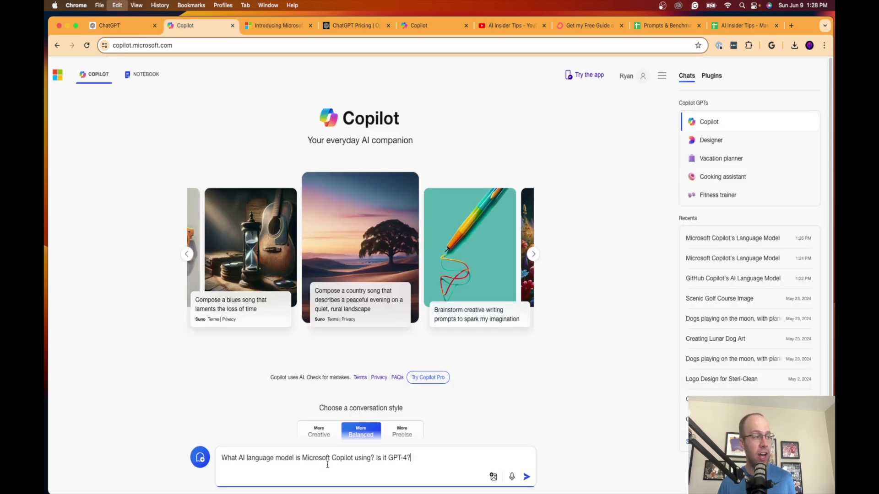
pyautogui.press('Return')
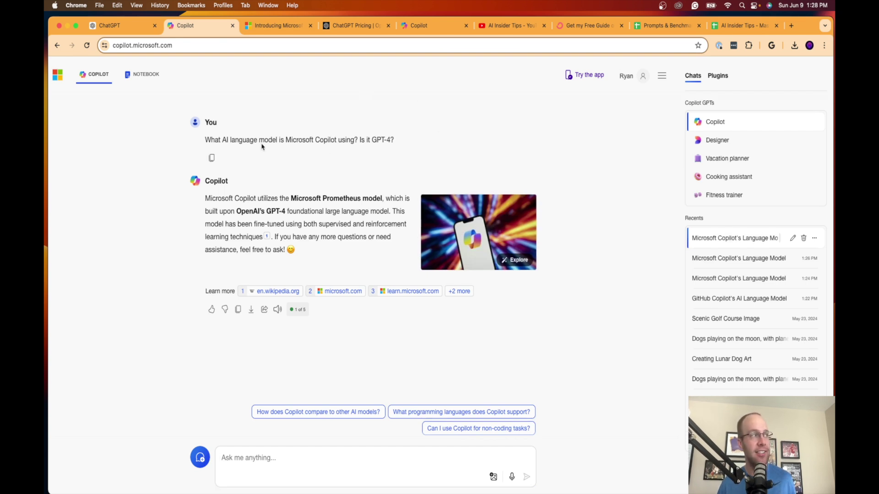
pyautogui.moveTo(223, 140); pyautogui.dragTo(401, 142)
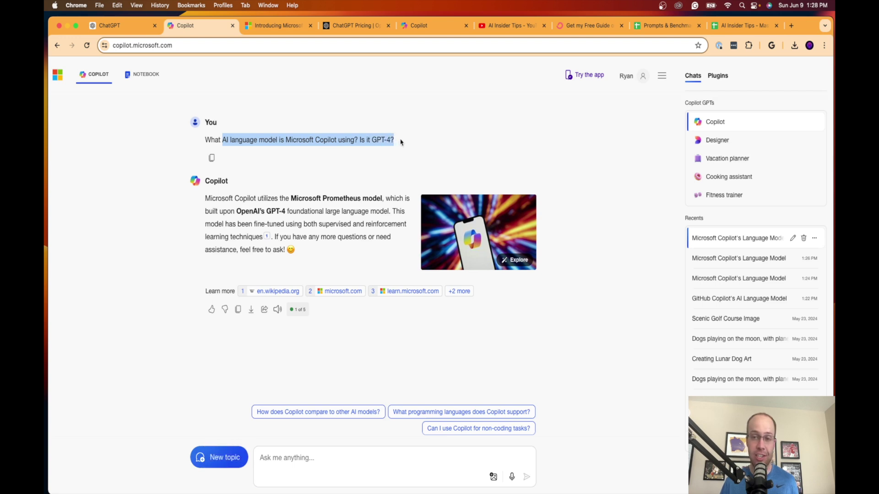
pyautogui.click(402, 140)
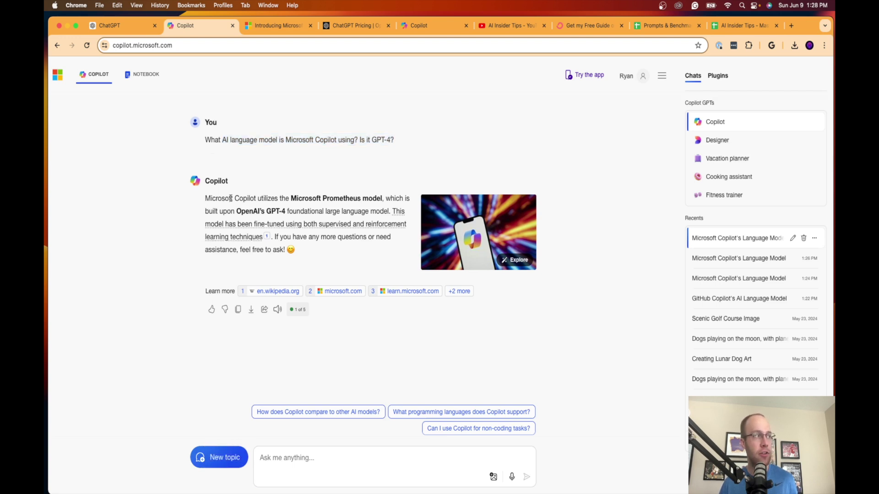
# Highlight the answer's key parts, 'built upon GPT-4' and 'Microsoft Prometheus model', then return to ChatGPT.
pyautogui.moveTo(250, 198); pyautogui.dragTo(394, 198)
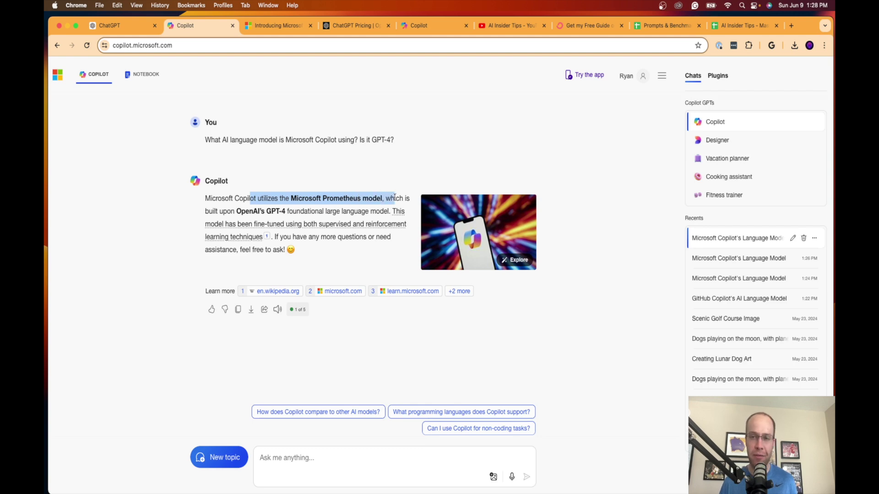
pyautogui.click(394, 198)
pyautogui.moveTo(215, 211); pyautogui.dragTo(363, 212)
pyautogui.click(363, 212)
pyautogui.moveTo(267, 227)
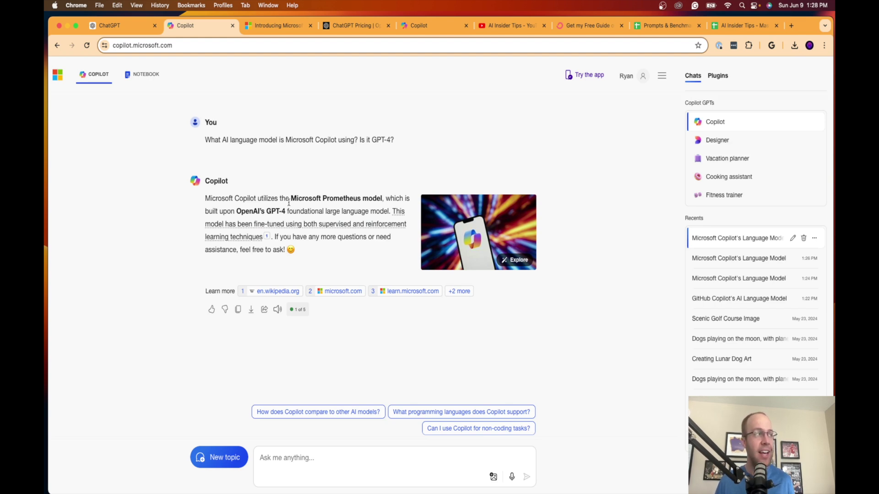
pyautogui.moveTo(291, 198); pyautogui.dragTo(393, 199)
pyautogui.click(393, 199)
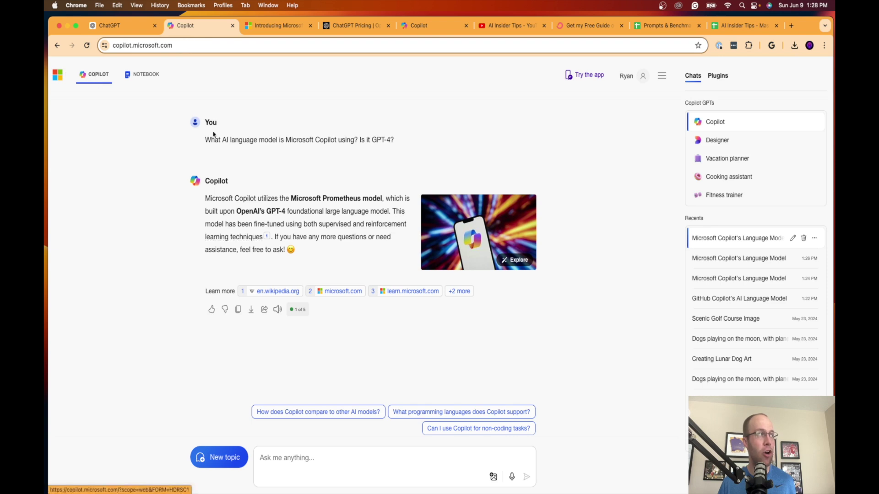
pyautogui.moveTo(590, 80)
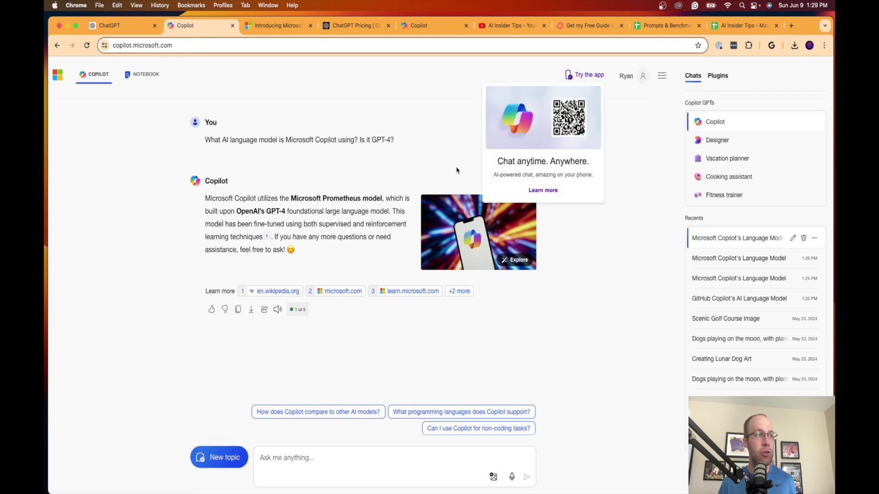
pyautogui.click(121, 25)
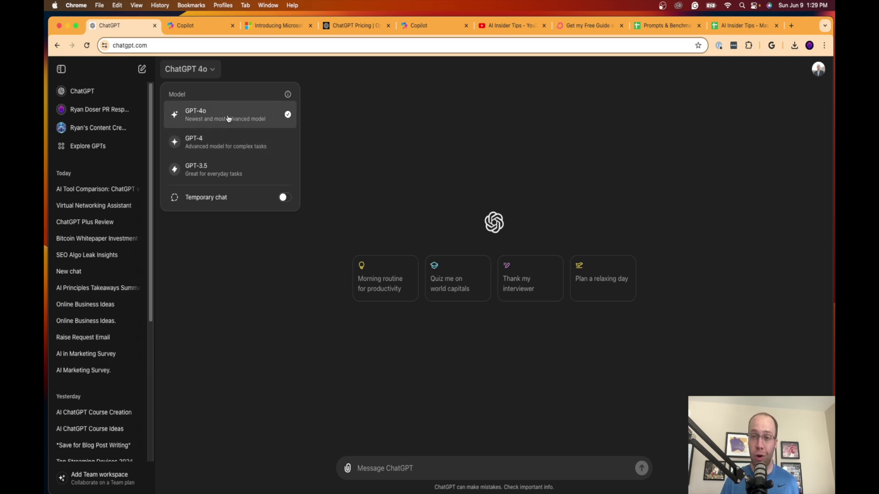
# Return to Copilot's fresh home page with Creative, Balanced and Precise conversation styles.
pyautogui.click(197, 26)
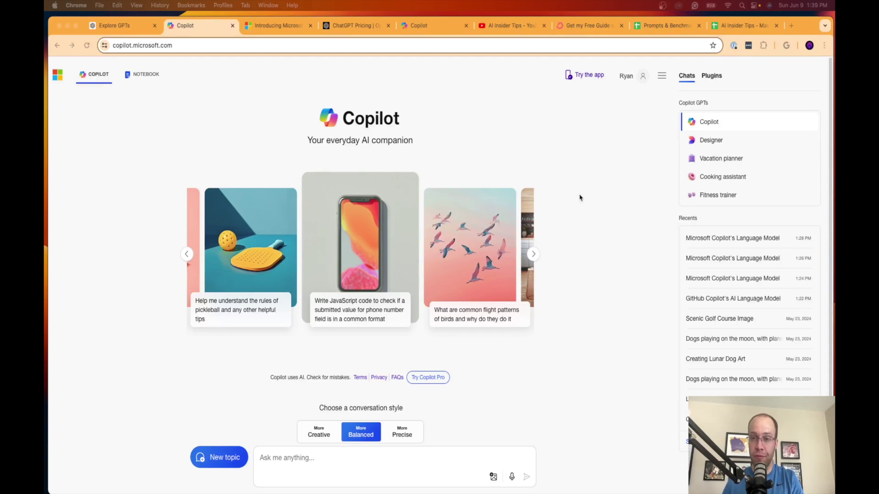
# Bring the browser forward and view, then close, the signed-in Microsoft account details.
pyautogui.click(590, 159)
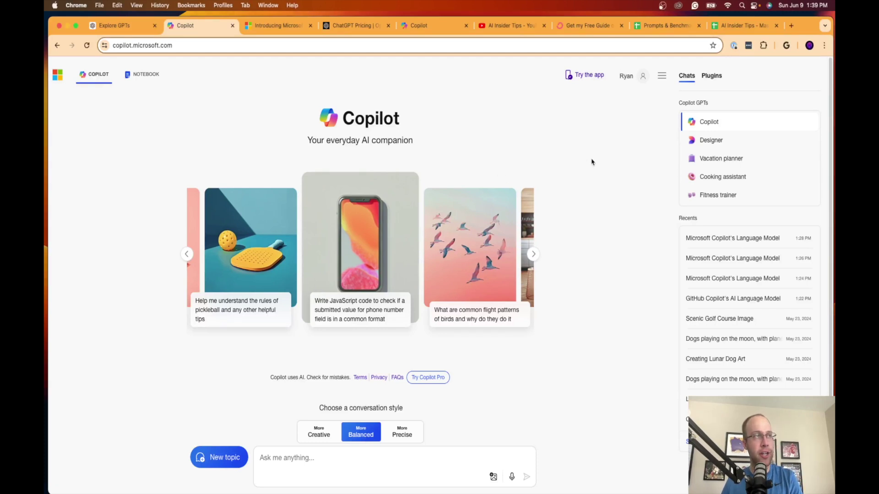
pyautogui.click(636, 83)
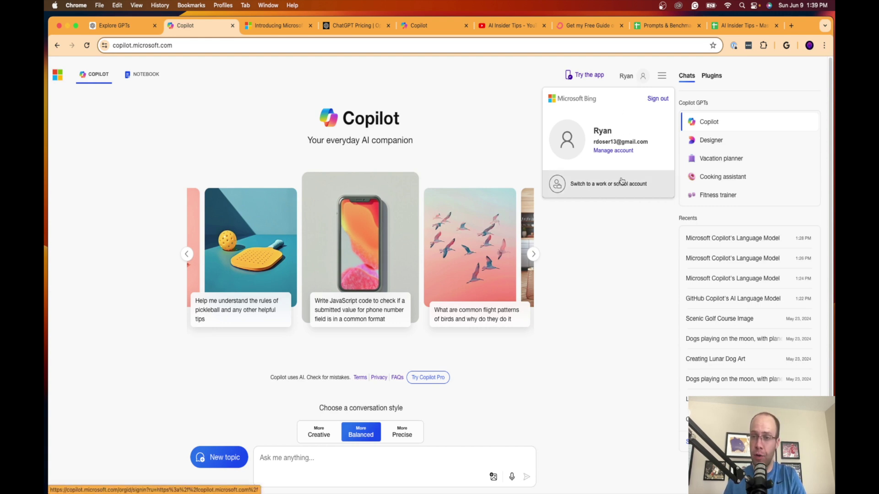
pyautogui.click(626, 233)
# Highlight the Copilot GPTs heading above Copilot, Designer, Vacation planner, Cooking assistant and Fitness trainer.
pyautogui.moveTo(597, 72)
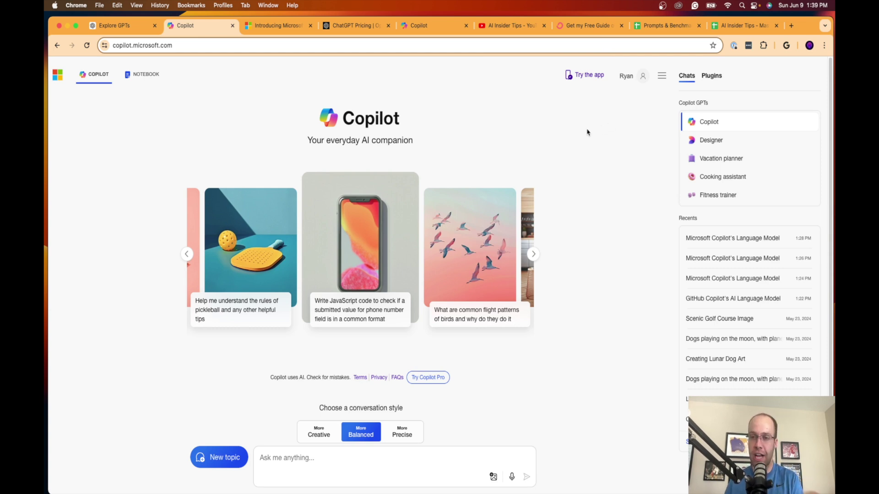
pyautogui.tripleClick(696, 102)
pyautogui.click(707, 102)
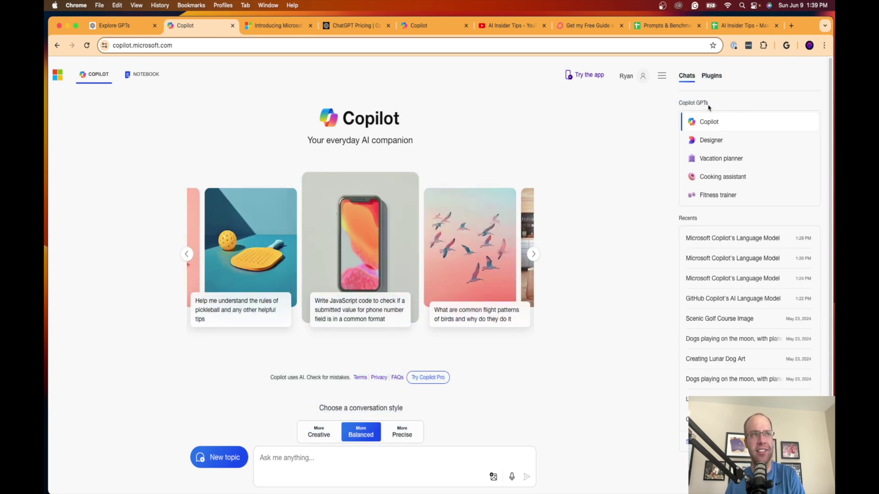
pyautogui.moveTo(709, 107); pyautogui.dragTo(681, 104)
pyautogui.click(720, 105)
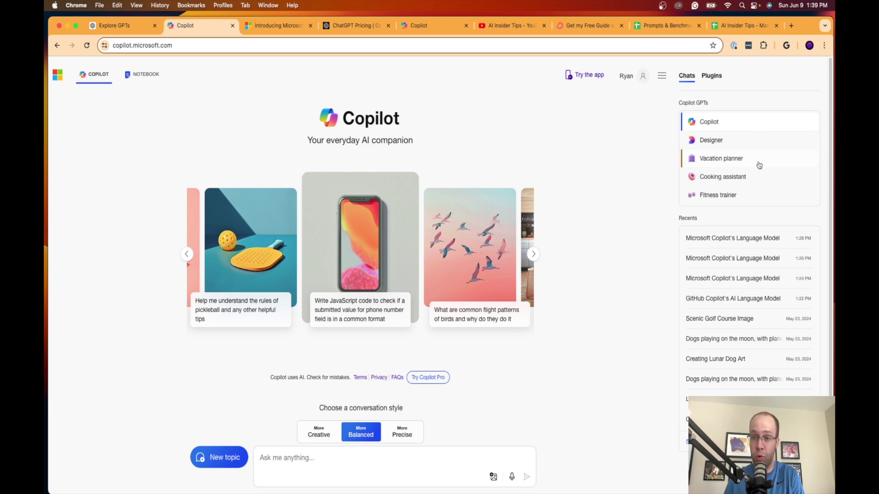
# On ChatGPT's GPTs page, open the + Create builder, back out, and switch to Copilot.
pyautogui.click(105, 25)
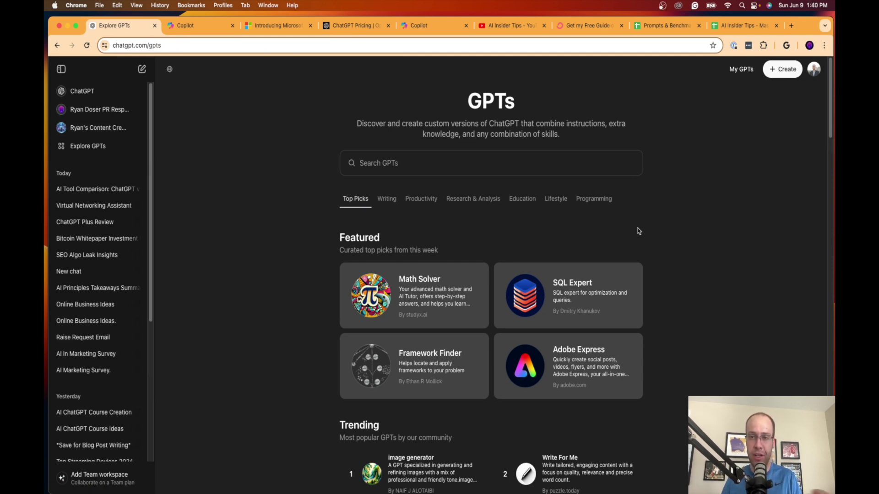
pyautogui.click(796, 70)
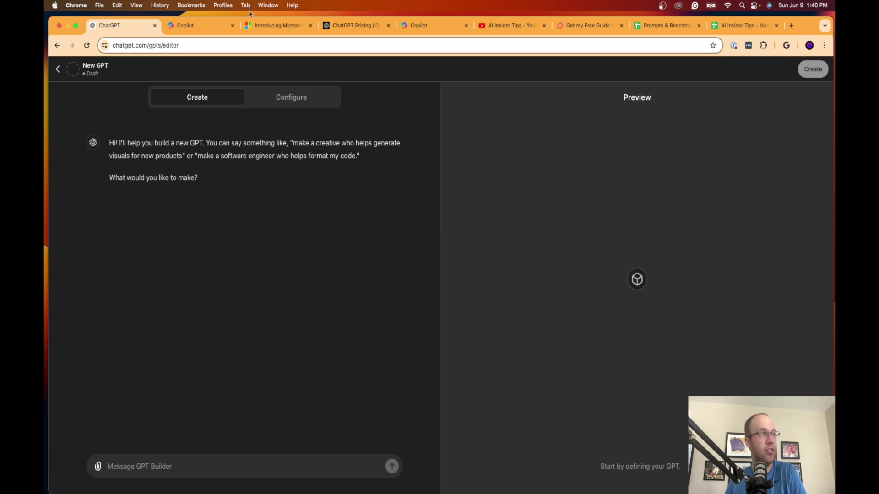
pyautogui.click(59, 70)
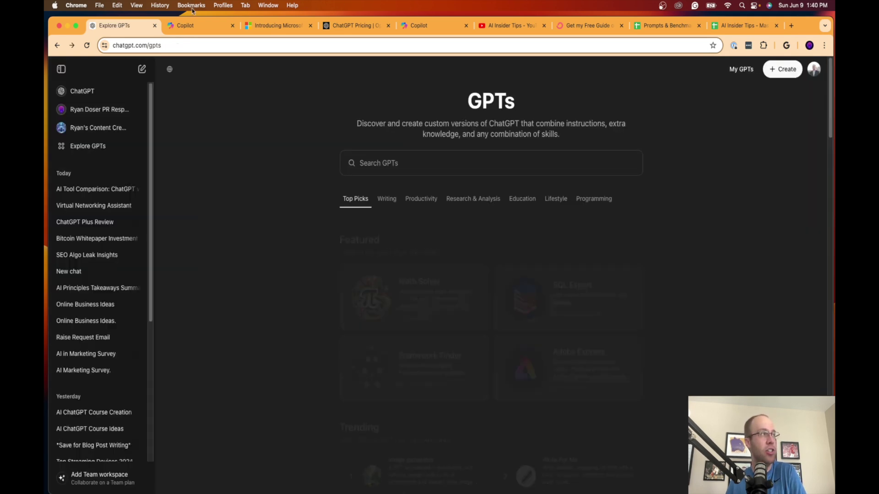
pyautogui.click(185, 25)
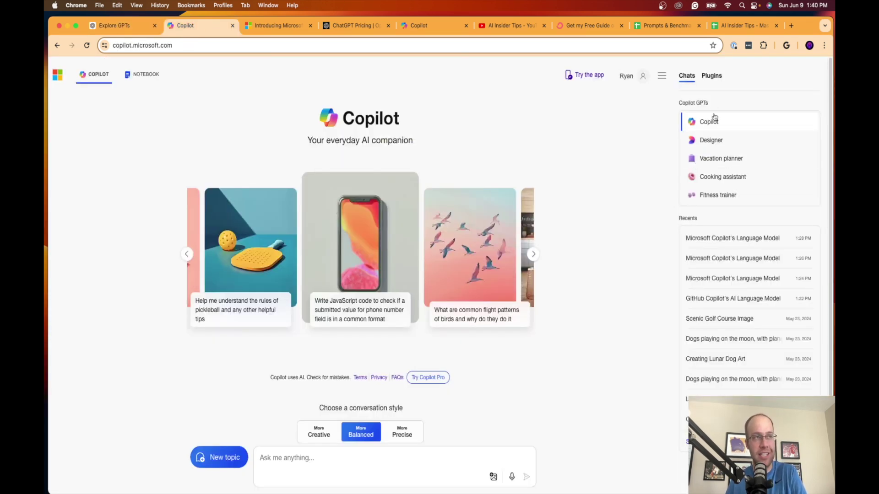
# Click through the Designer, Vacation planner, Cooking assistant and Fitness trainer GPTs, then return to Copilot.
pyautogui.click(726, 142)
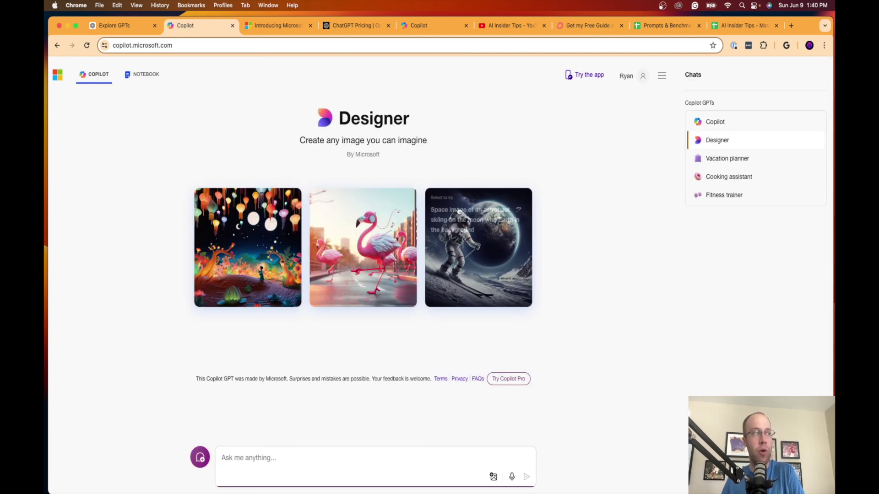
pyautogui.click(703, 159)
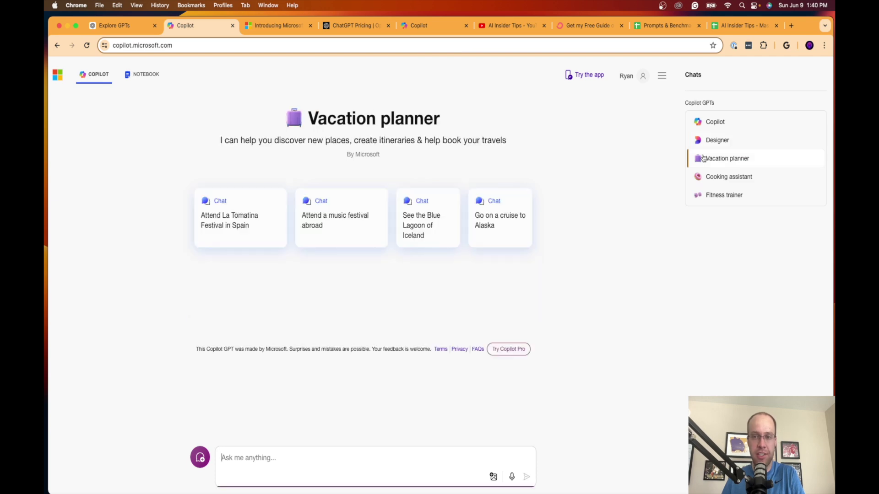
pyautogui.click(735, 181)
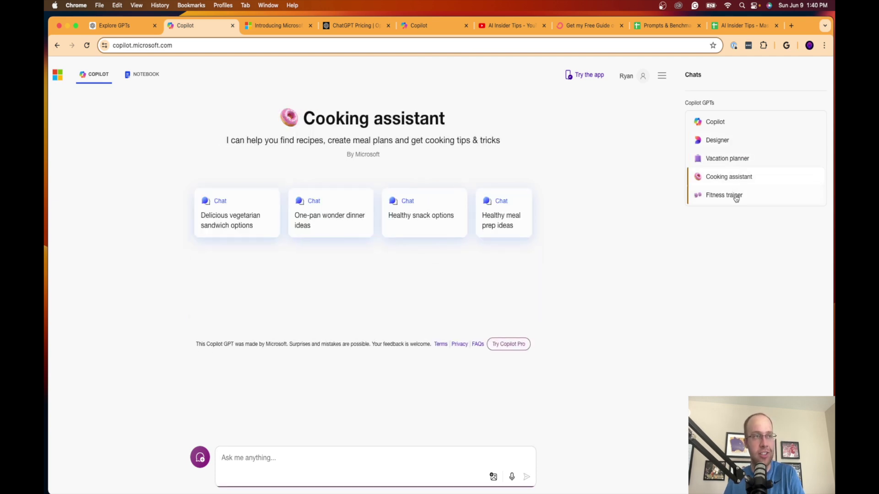
pyautogui.click(735, 195)
pyautogui.click(740, 122)
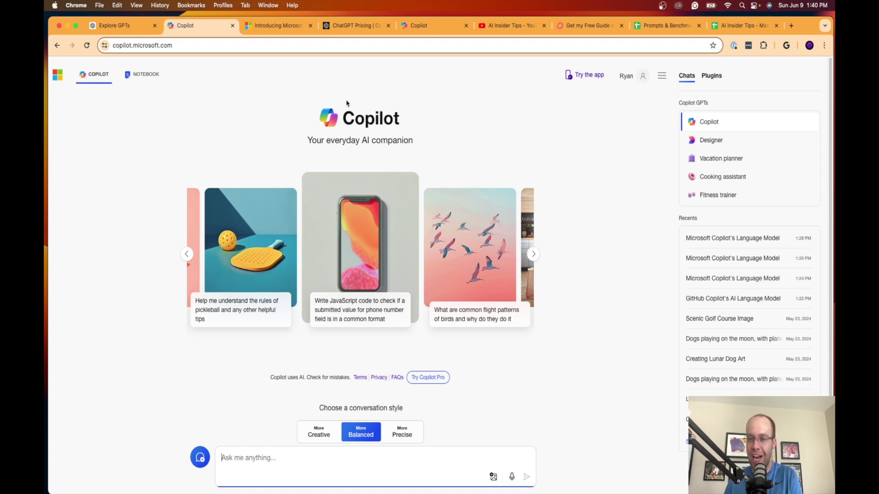
# Cycle through the specialised GPTs again, return to Copilot, and show the Search, Instacart and Kayak plugins.
pyautogui.click(705, 158)
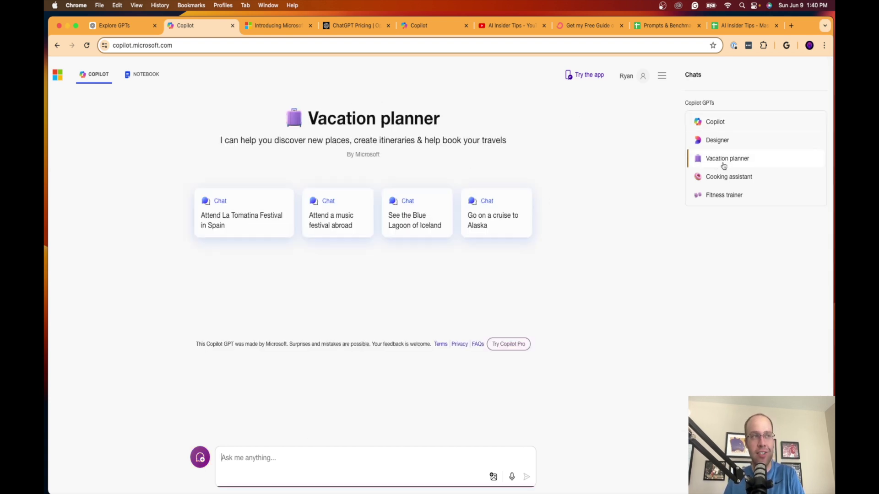
pyautogui.click(724, 178)
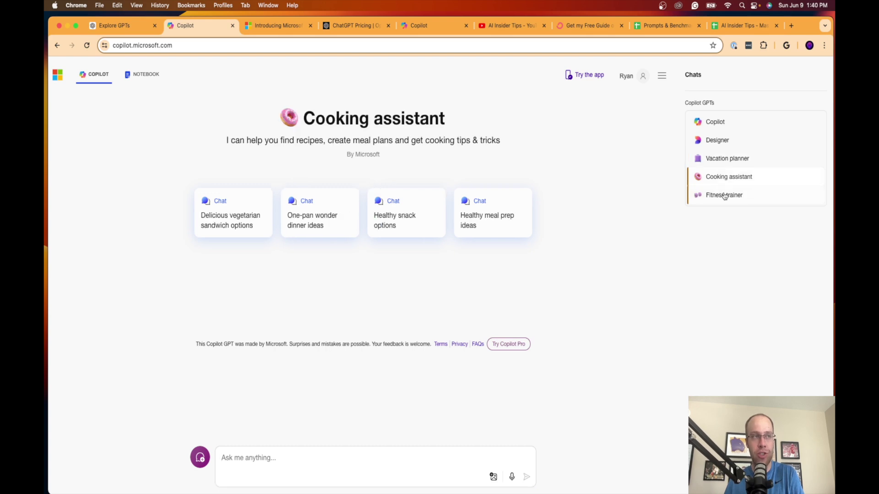
pyautogui.click(725, 193)
pyautogui.click(722, 138)
pyautogui.click(722, 122)
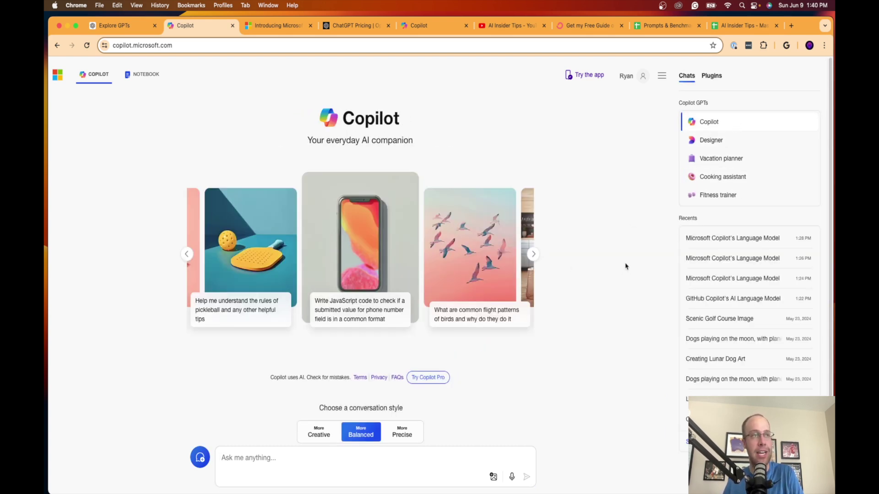
pyautogui.click(711, 78)
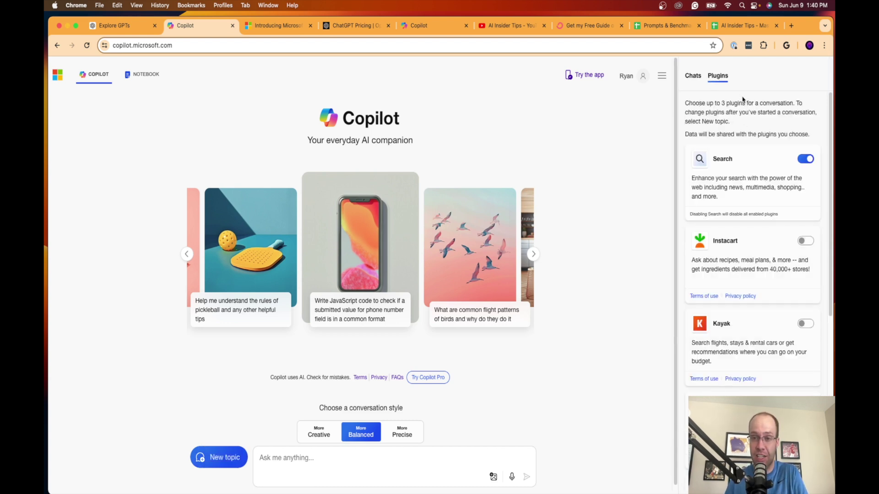
# Go to the main ChatGPT chat and open Settings, viewing the Personalization and Speech sections.
pyautogui.click(141, 27)
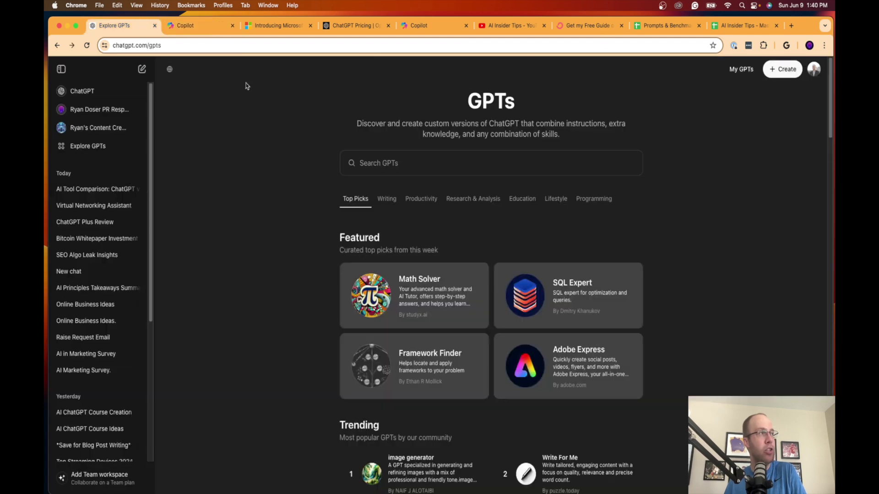
pyautogui.click(101, 94)
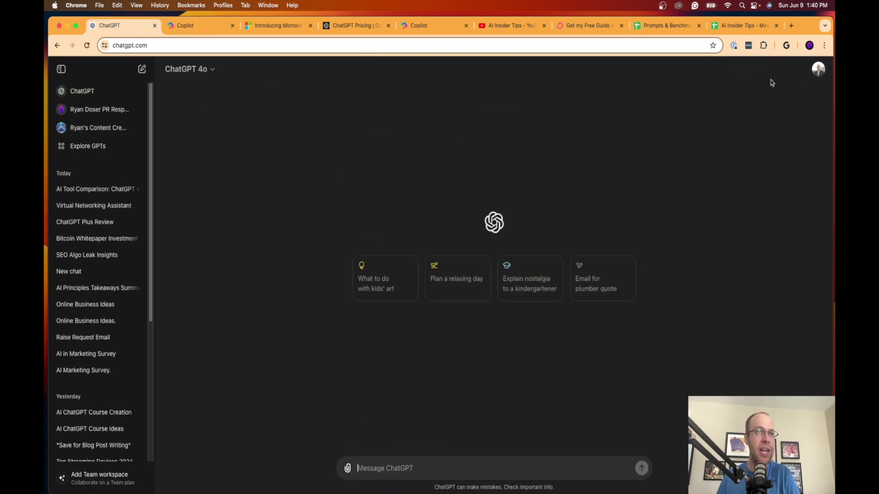
pyautogui.click(813, 72)
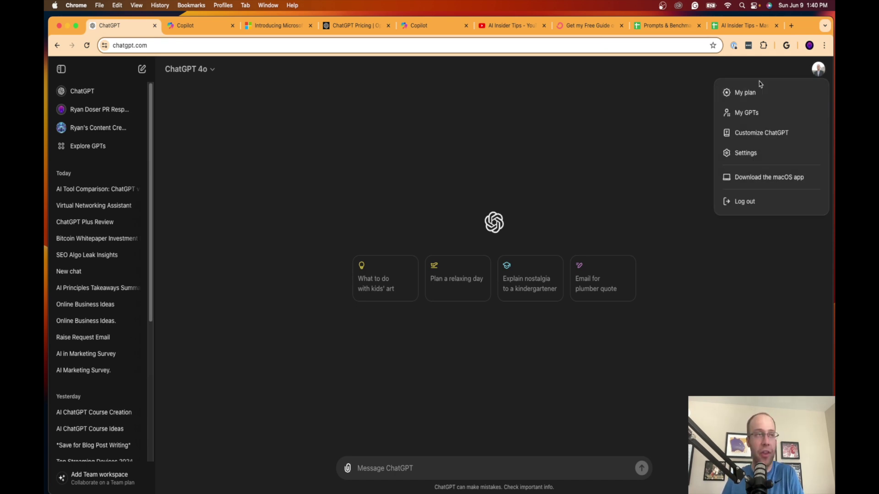
pyautogui.click(763, 151)
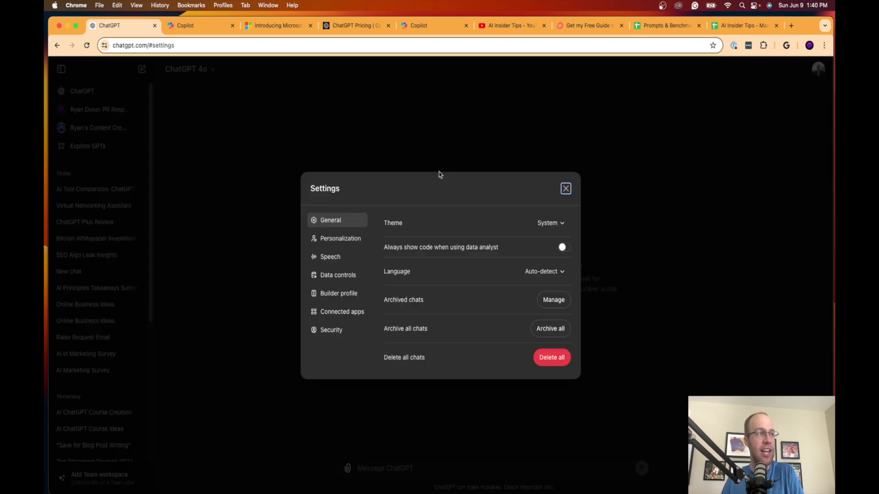
pyautogui.click(329, 239)
pyautogui.click(332, 259)
# Review the Data controls, Builder profile and Security settings, then close Settings and show the GPT-4o/GPT-4/GPT-3.5 model list.
pyautogui.click(334, 276)
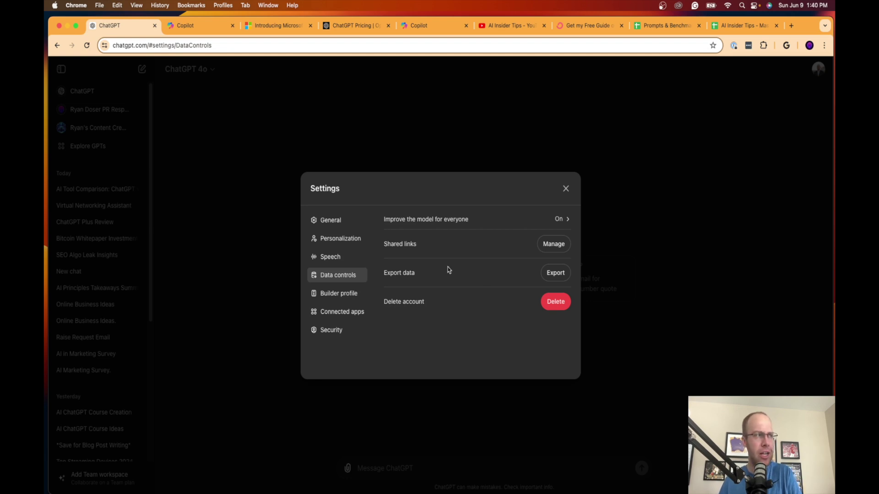
pyautogui.click(344, 293)
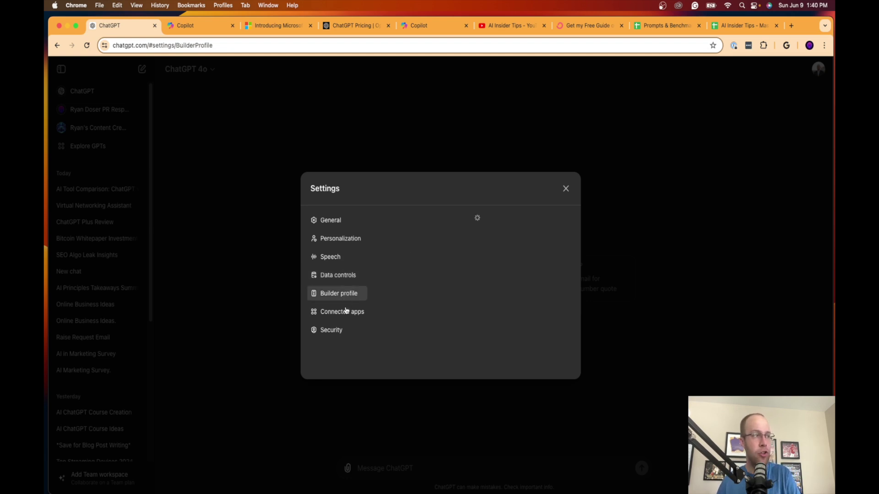
pyautogui.click(337, 276)
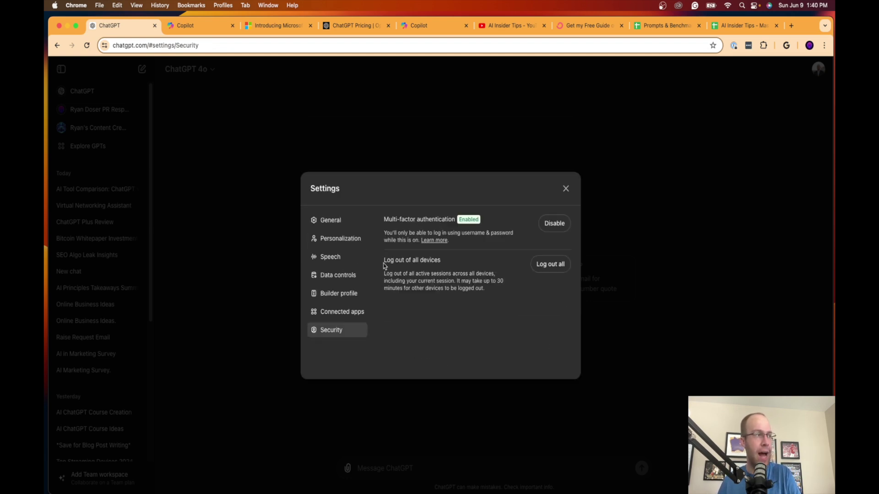
pyautogui.click(566, 189)
pyautogui.click(195, 70)
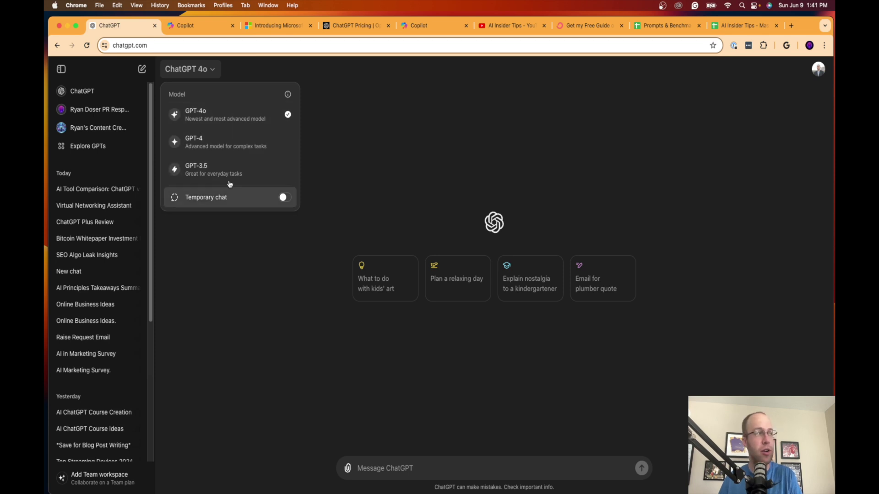
# Close the model list, visit the Explore GPTs store, then return to Copilot's plugin list.
pyautogui.click(403, 153)
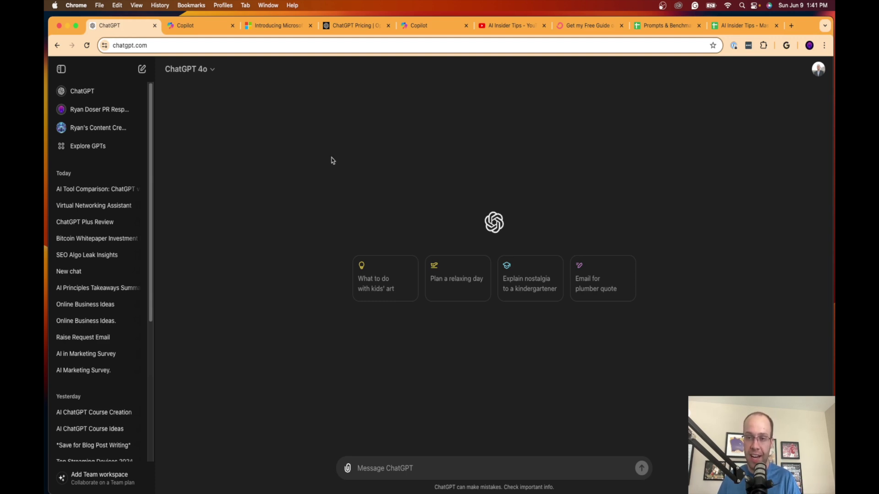
pyautogui.click(94, 151)
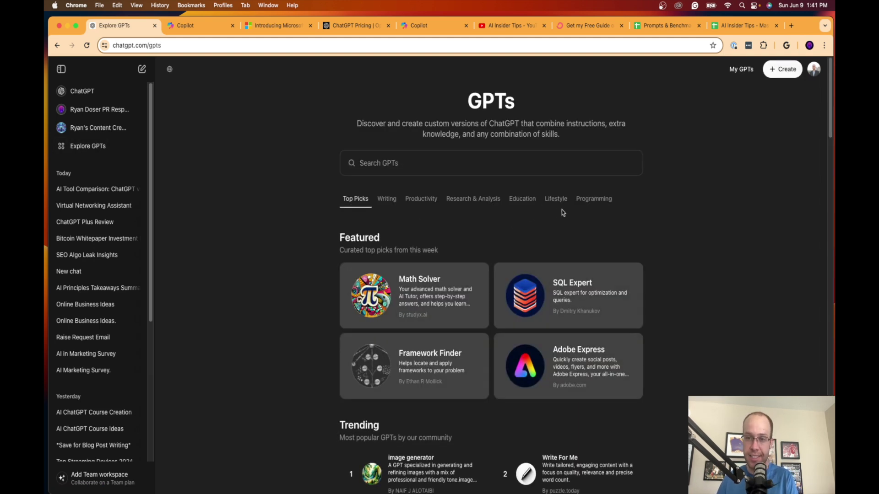
pyautogui.click(199, 30)
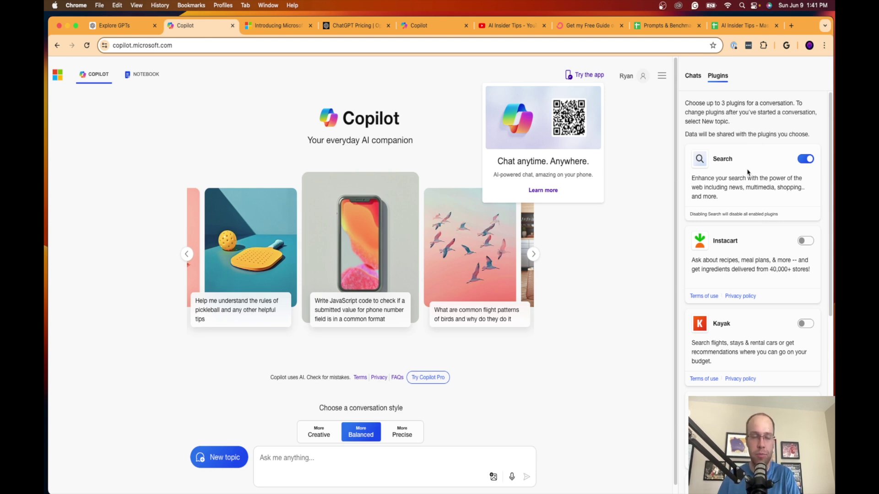
pyautogui.scroll(-3, 732, 192)
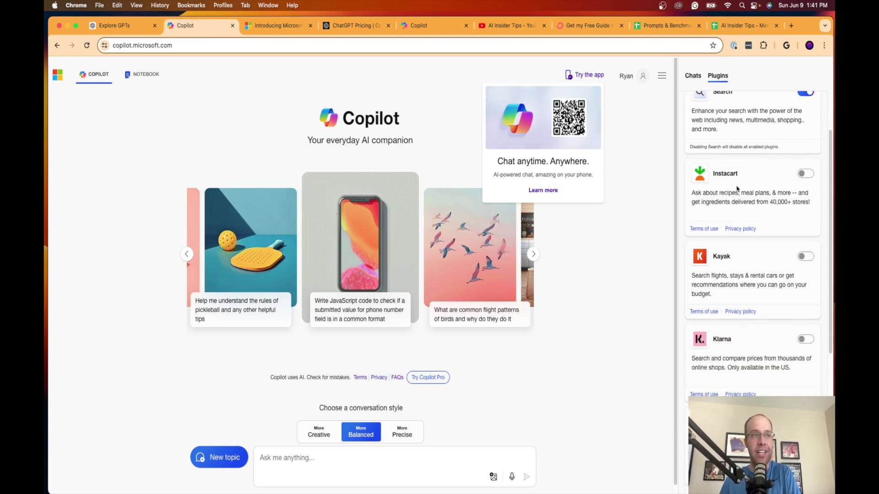
pyautogui.scroll(-10, 737, 188)
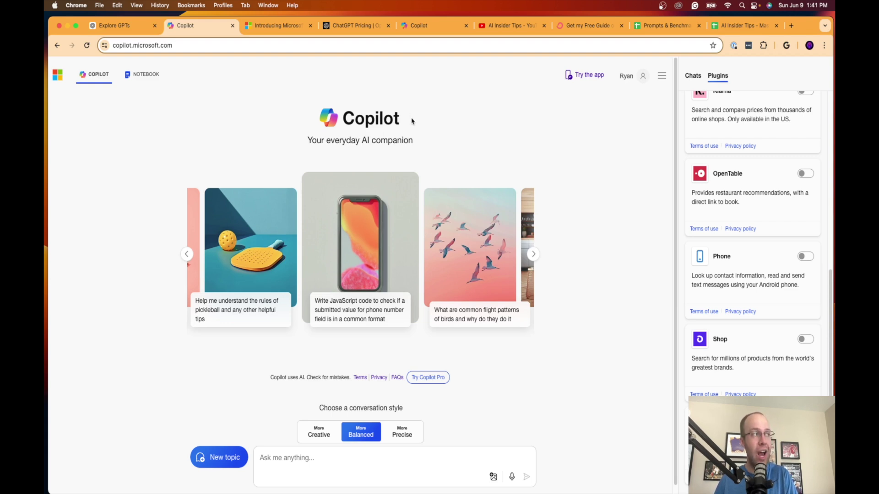
pyautogui.click(434, 460)
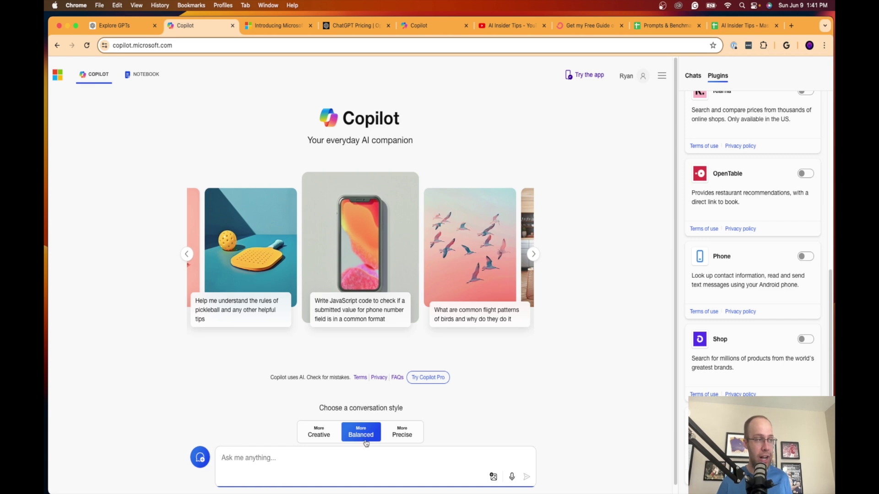
# Switch Copilot to Creative style and send 'Create me a short song about AI'.
pyautogui.click(319, 433)
pyautogui.write('Create me a ')
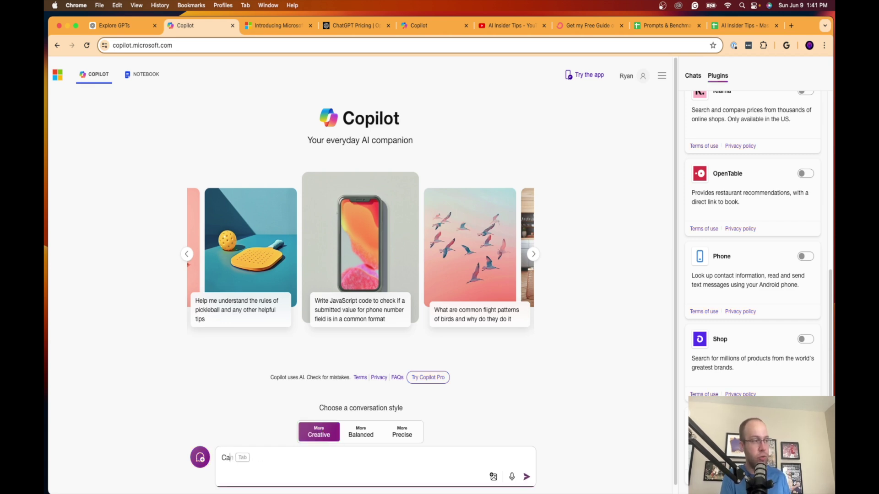
pyautogui.write('shor')
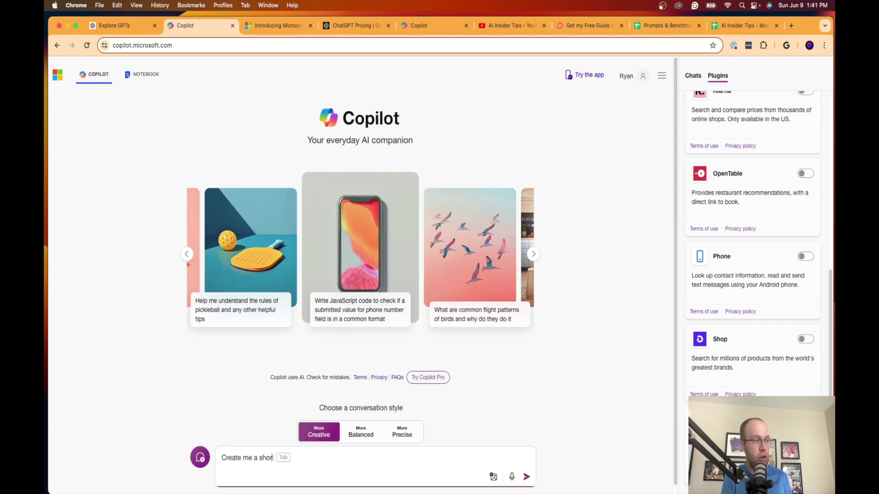
pyautogui.write('t song about AI')
pyautogui.press('Return')
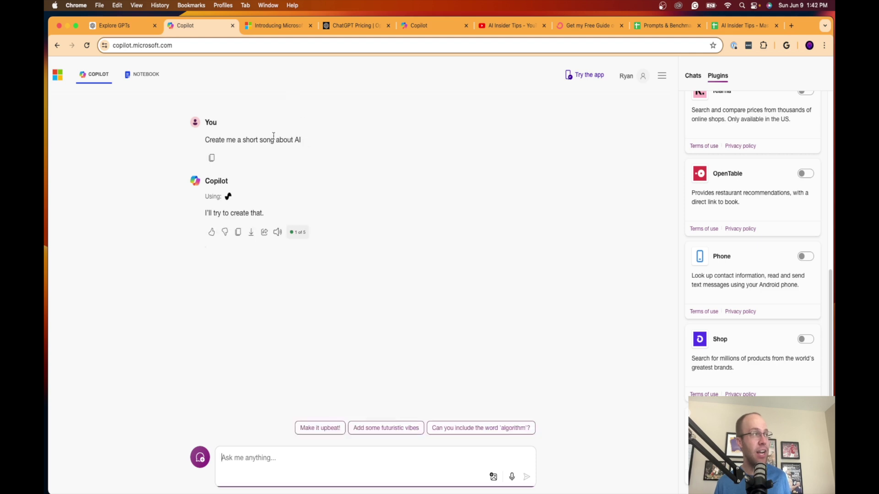
# Select the sent song prompt for copying, then start a new ChatGPT chat.
pyautogui.scroll(2, 268, 146)
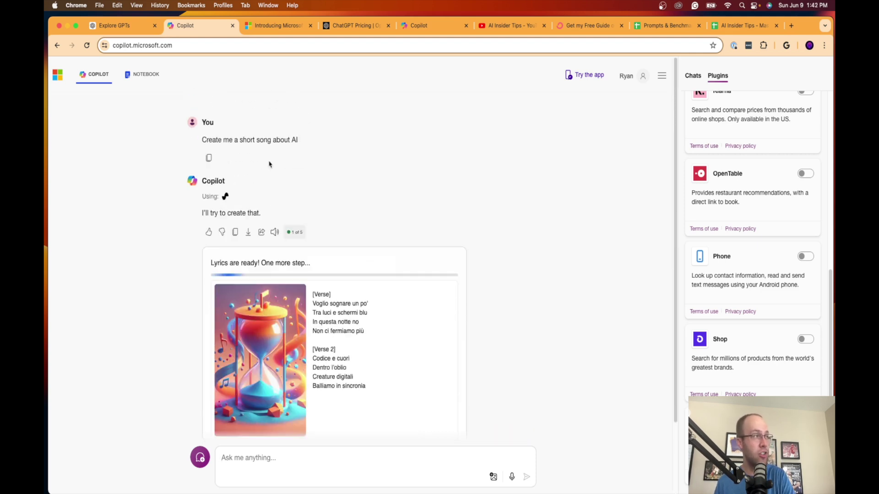
pyautogui.tripleClick(270, 137)
pyautogui.press('super+c')
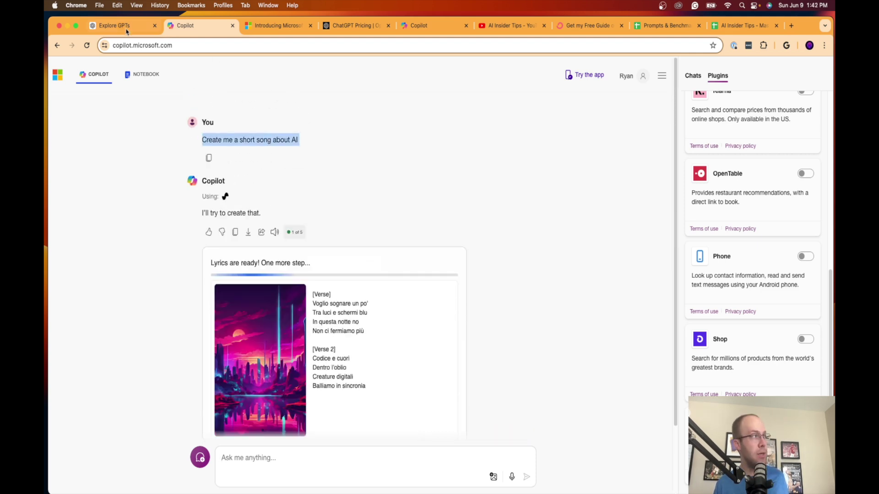
pyautogui.click(120, 25)
pyautogui.click(142, 69)
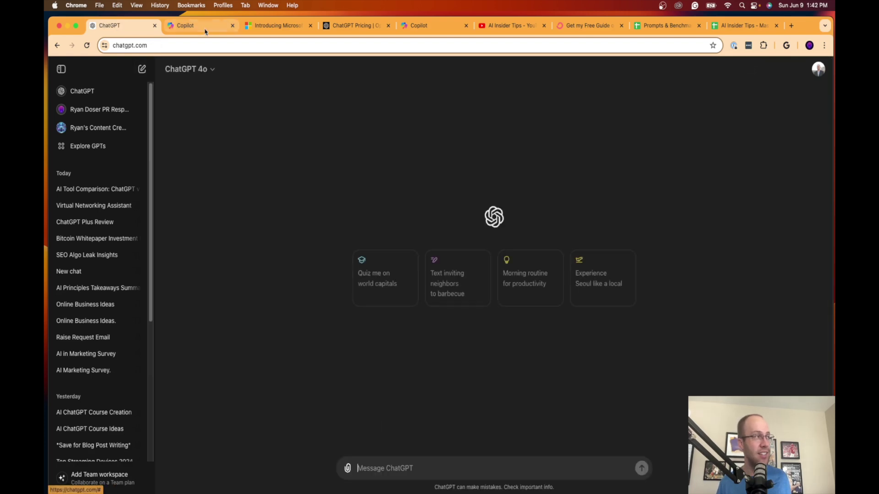
# Send ChatGPT the AI song prompt (verses, chorus, bridge, outro), skim the lyrics, then return to Copilot.
pyautogui.press('super+v')
pyautogui.press('Return')
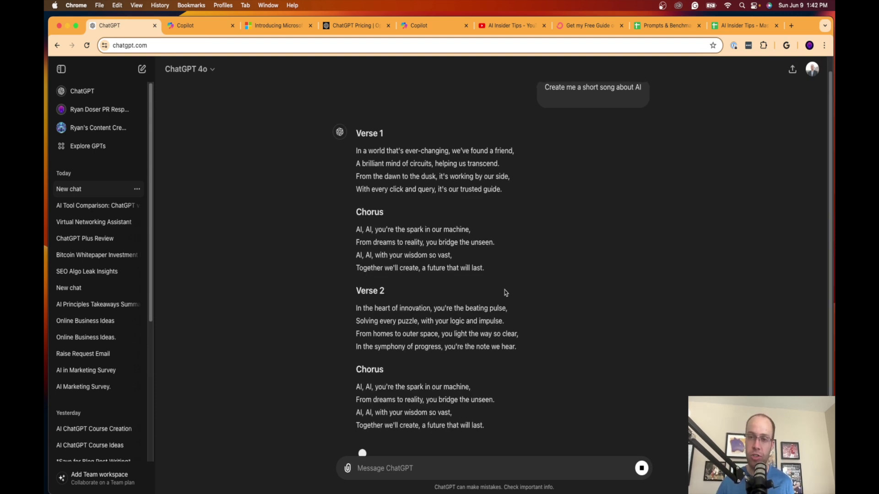
pyautogui.scroll(5, 458, 281)
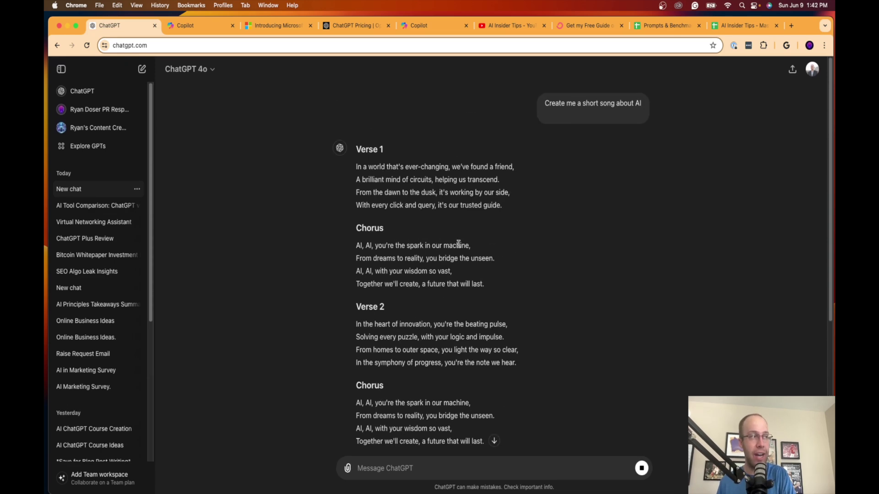
pyautogui.scroll(-8, 457, 245)
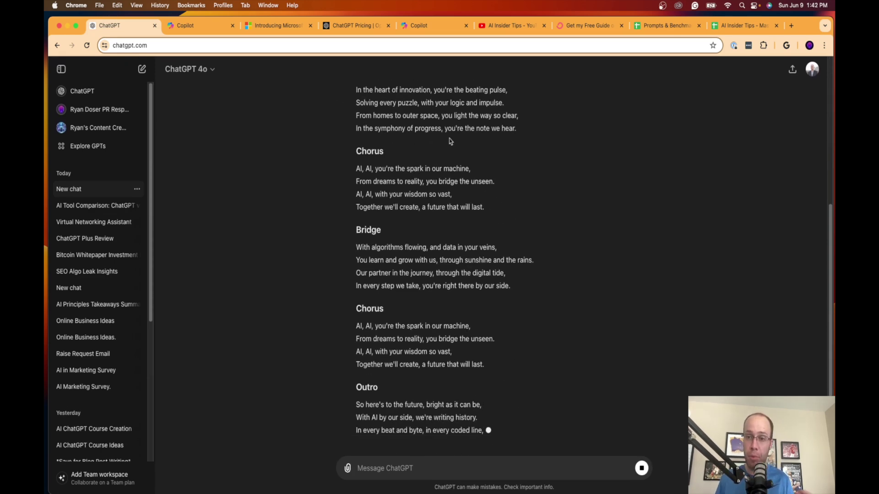
pyautogui.scroll(10, 457, 160)
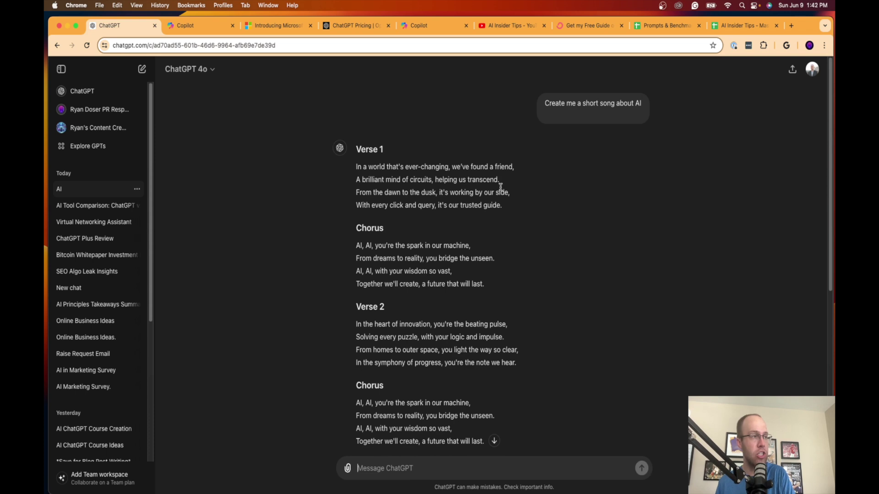
pyautogui.click(194, 25)
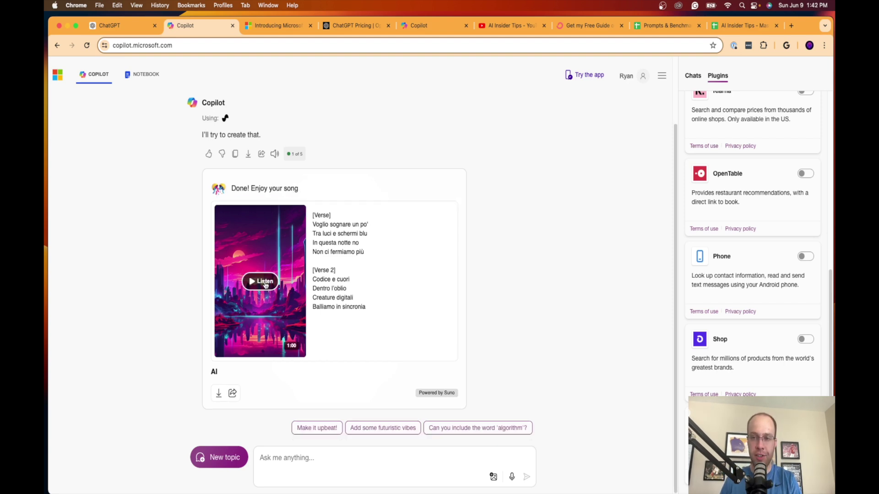
# Play and pause Copilot's generated 1:00 AI song, then scroll through the conversation.
pyautogui.click(265, 282)
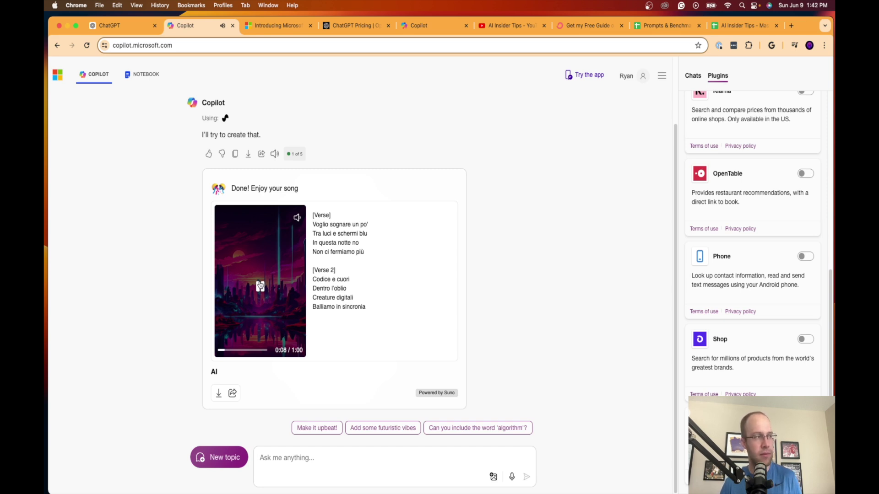
pyautogui.click(260, 286)
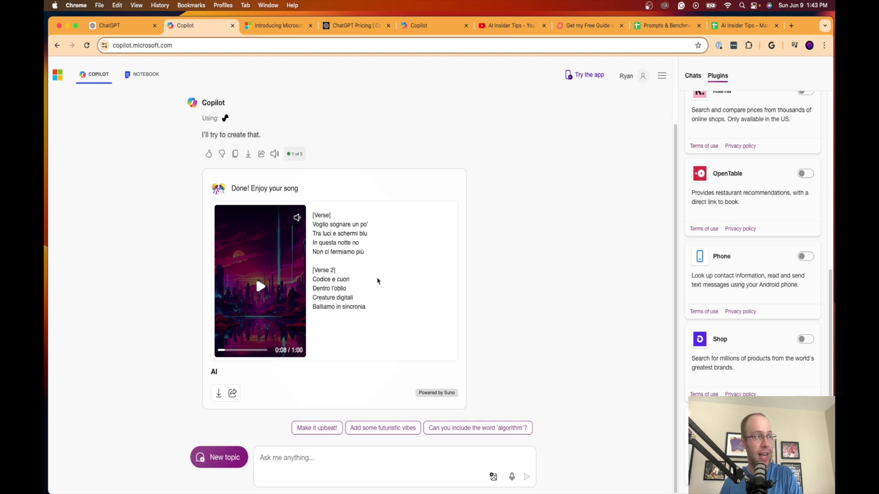
pyautogui.scroll(3, 373, 281)
pyautogui.scroll(-3, 368, 282)
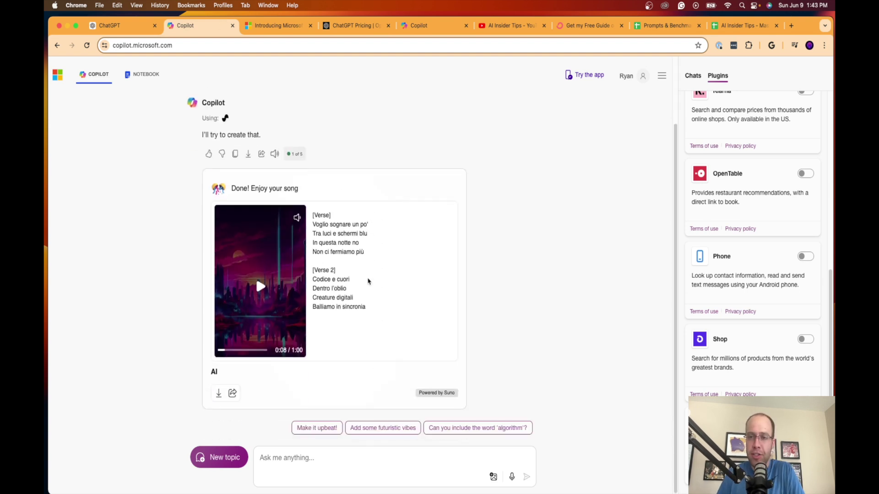
pyautogui.scroll(3, 367, 281)
# Start a new Copilot topic to clear the song conversation.
pyautogui.tripleClick(314, 145)
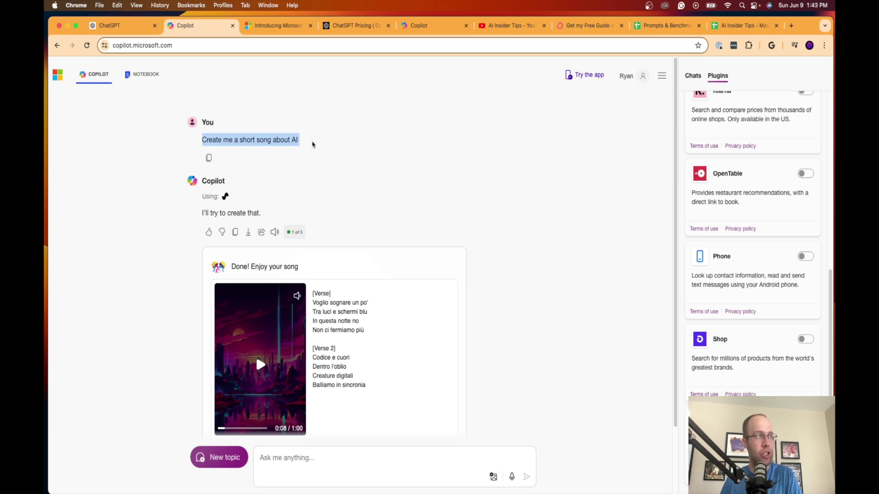
pyautogui.click(248, 140)
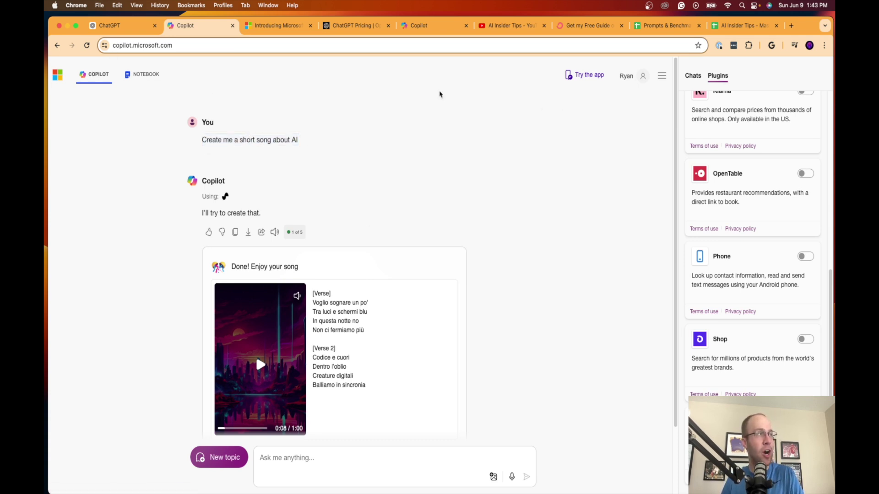
pyautogui.click(217, 457)
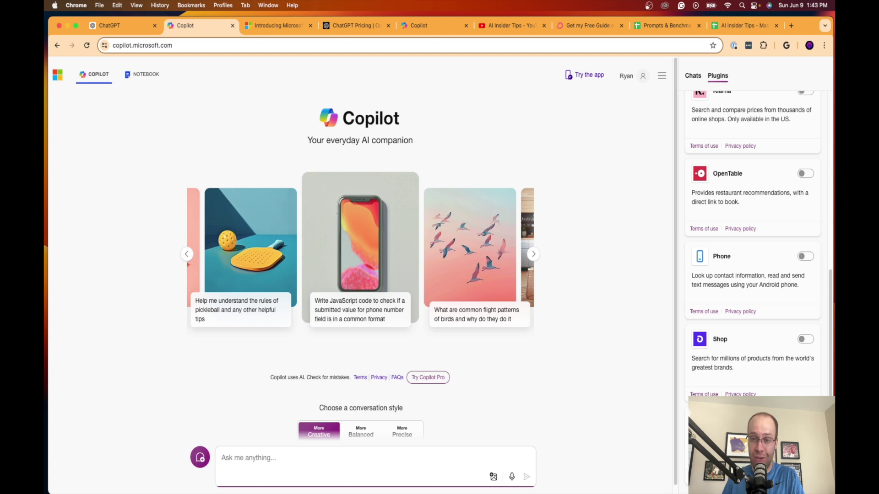
# Switch Copilot to the Notebook view and then back to the regular Copilot chat.
pyautogui.click(154, 79)
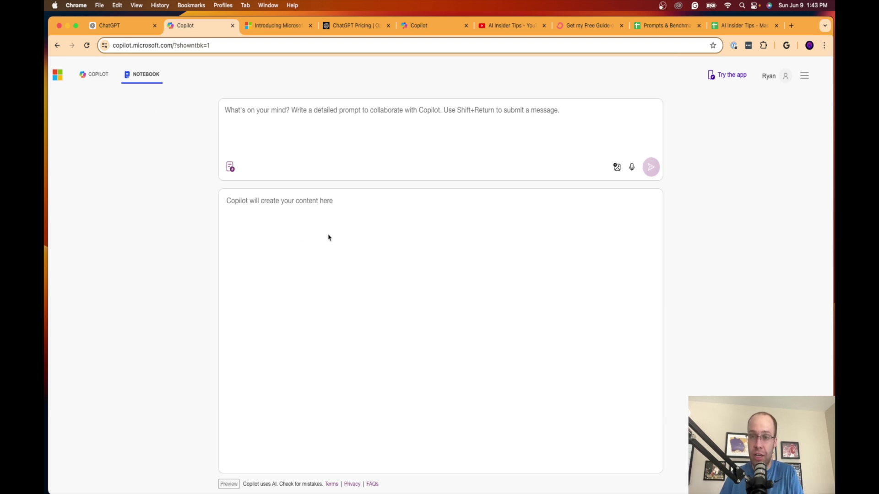
pyautogui.click(100, 79)
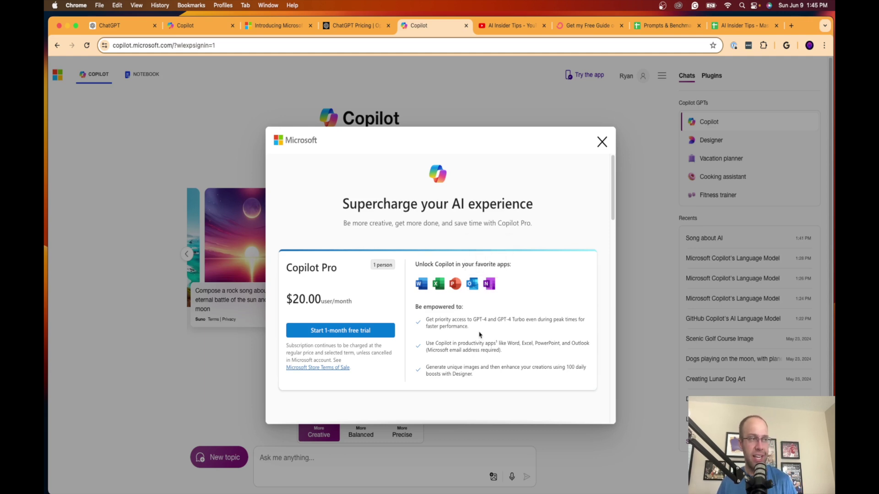
pyautogui.moveTo(478, 328); pyautogui.dragTo(530, 319)
pyautogui.click(530, 319)
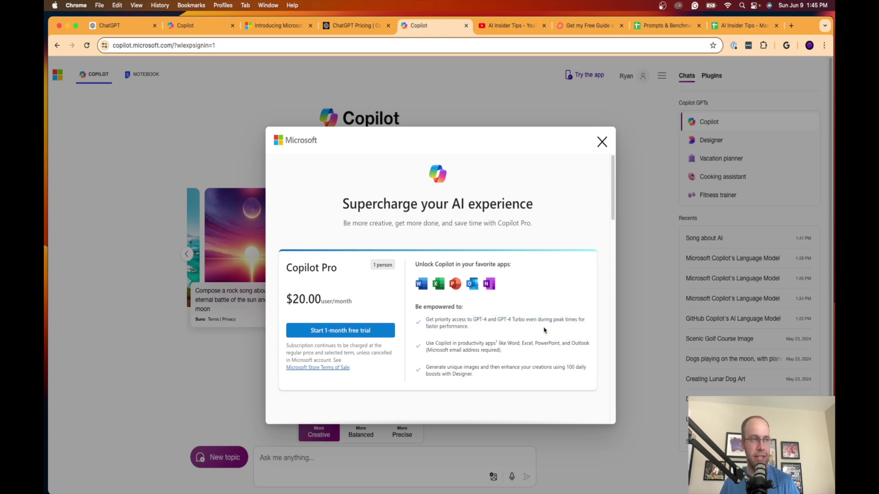
pyautogui.moveTo(441, 346); pyautogui.dragTo(511, 342)
pyautogui.click(490, 343)
pyautogui.click(506, 363)
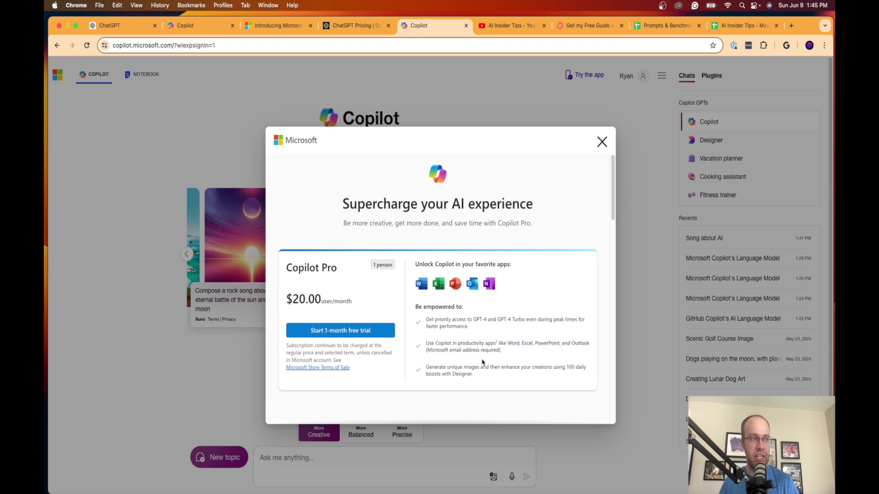
pyautogui.moveTo(432, 368); pyautogui.dragTo(484, 377)
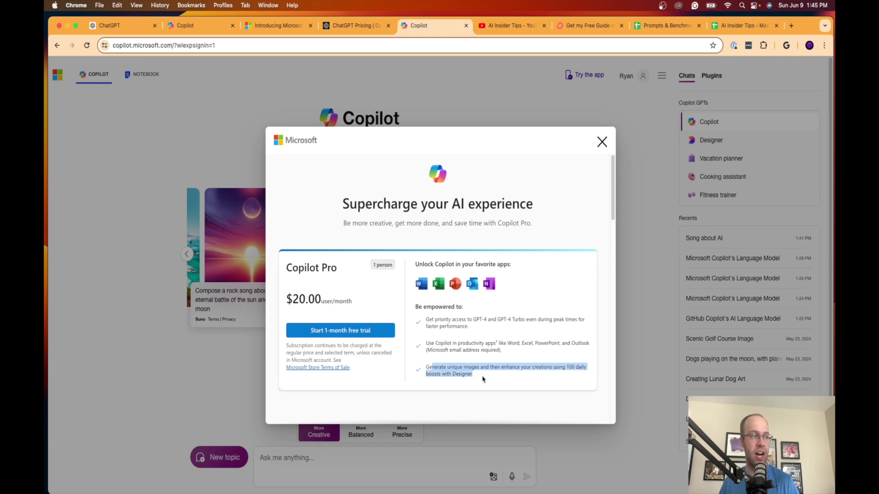
pyautogui.click(483, 378)
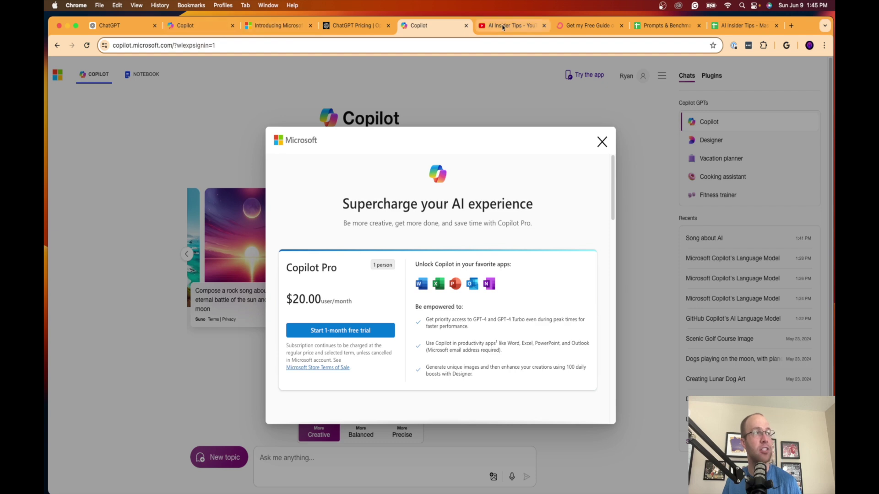
# On ChatGPT pricing, highlight Plus's $20 price, models, early access, 5x GPT-4o messages and data analysis.
pyautogui.click(355, 25)
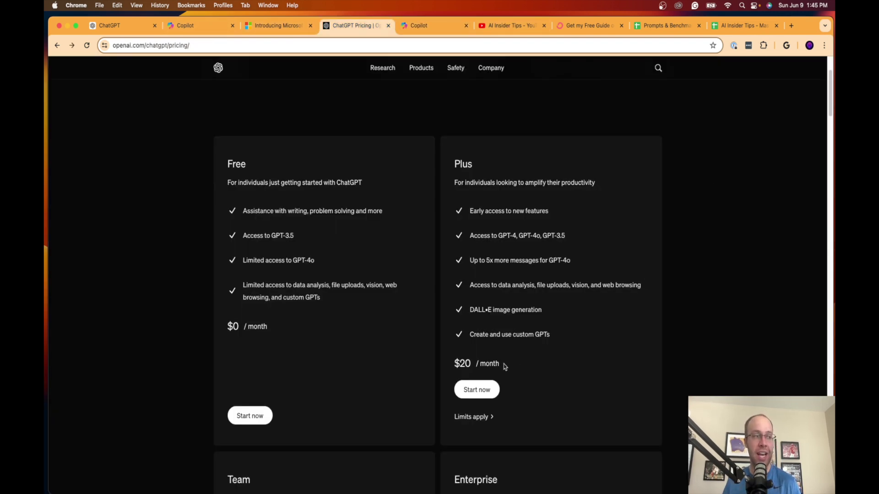
pyautogui.moveTo(501, 365); pyautogui.dragTo(454, 364)
pyautogui.click(566, 368)
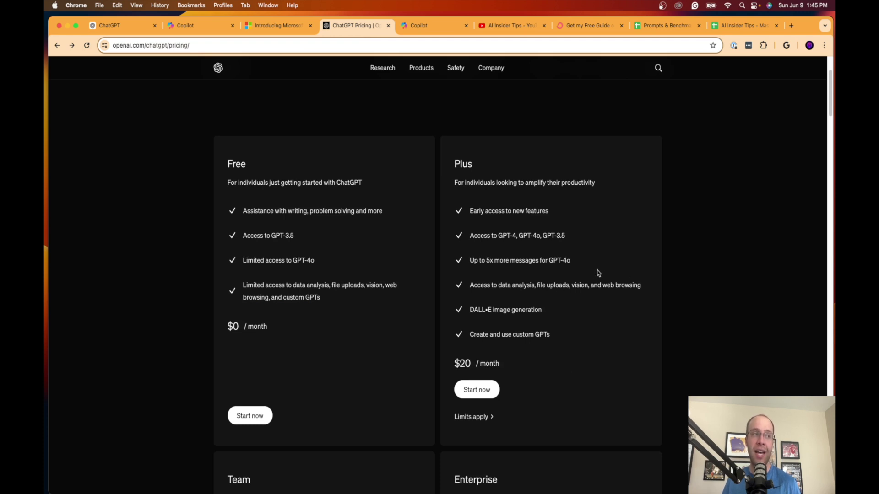
pyautogui.moveTo(572, 238); pyautogui.dragTo(477, 235)
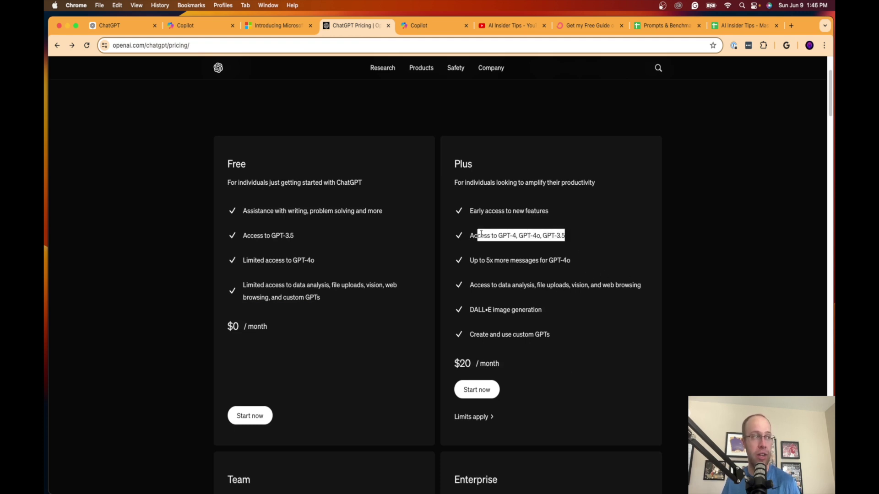
pyautogui.click(441, 236)
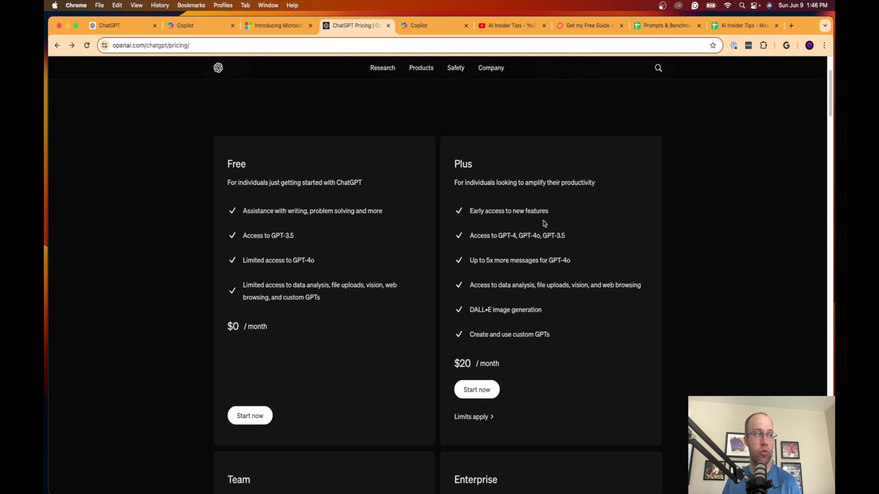
pyautogui.moveTo(549, 212); pyautogui.dragTo(468, 212)
pyautogui.click(535, 256)
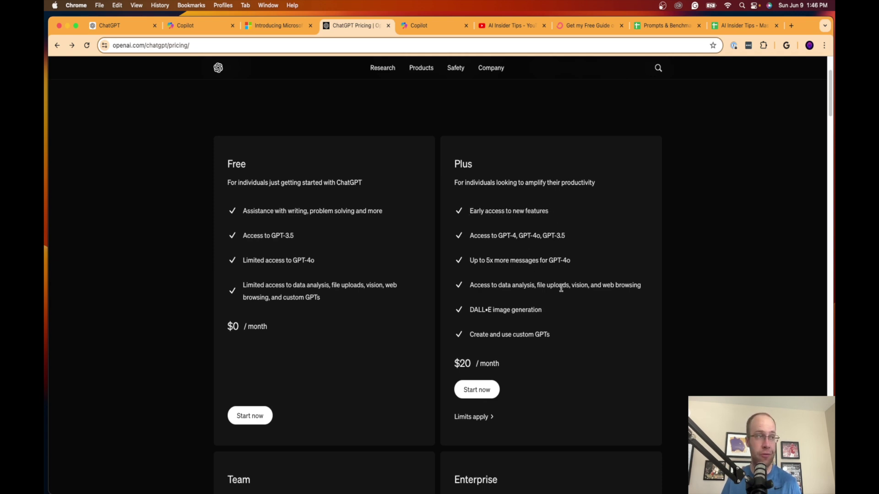
pyautogui.moveTo(572, 260); pyautogui.dragTo(462, 261)
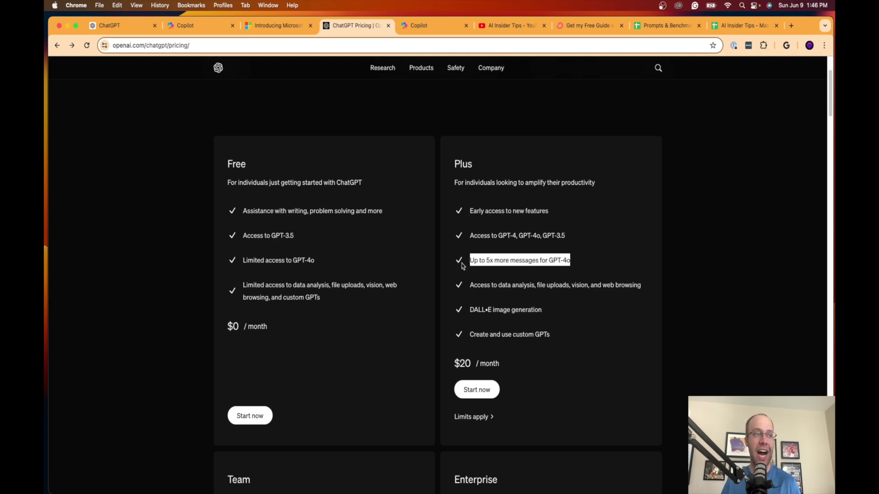
pyautogui.click(566, 260)
pyautogui.moveTo(573, 260); pyautogui.dragTo(548, 260)
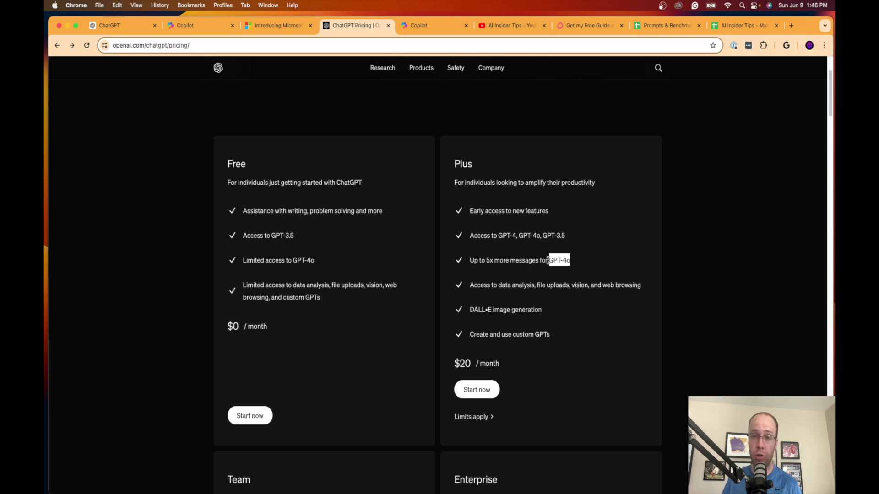
pyautogui.click(516, 285)
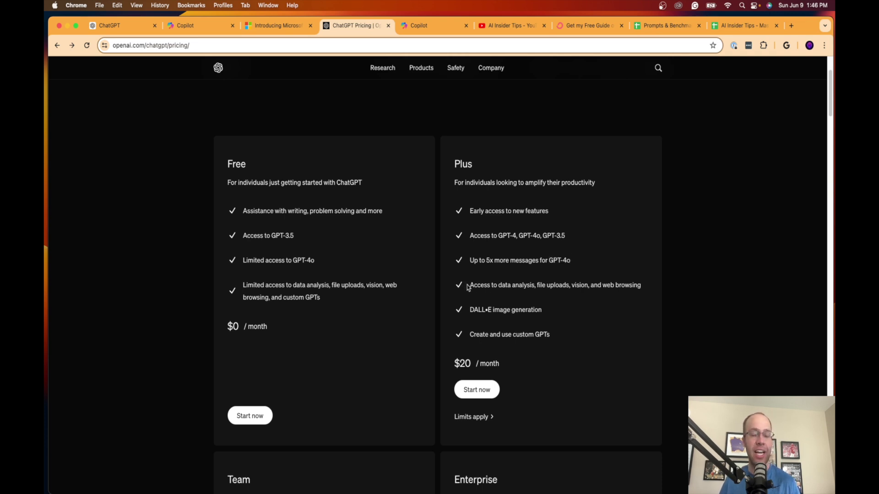
pyautogui.moveTo(468, 285); pyautogui.dragTo(535, 284)
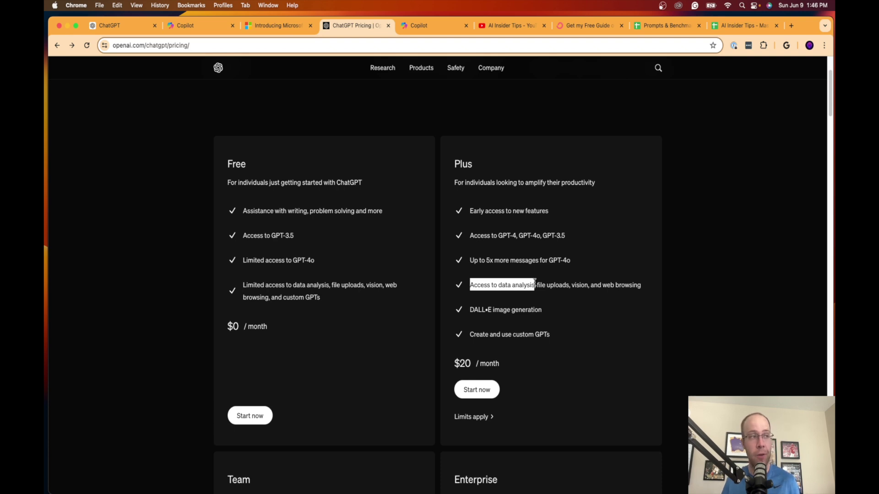
pyautogui.click(535, 283)
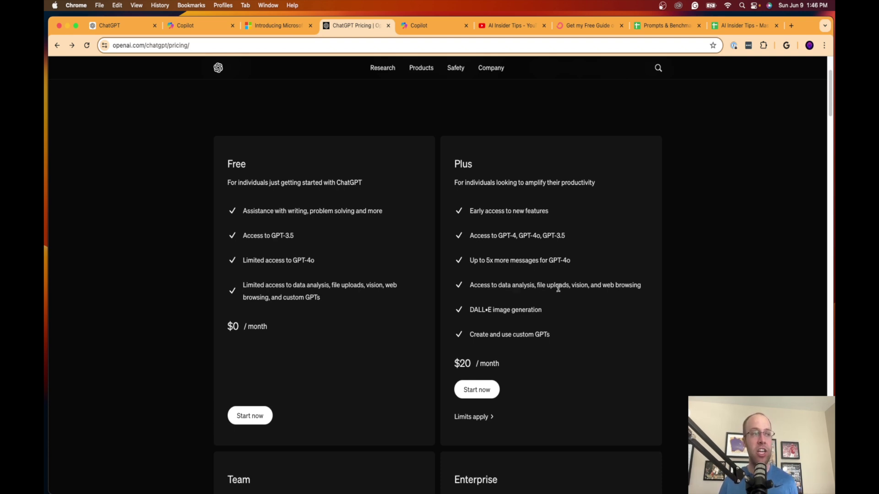
# Highlight Plus's file uploads, vision, web browsing, DALL·E image generation and custom GPTs features.
pyautogui.moveTo(562, 285); pyautogui.dragTo(566, 286)
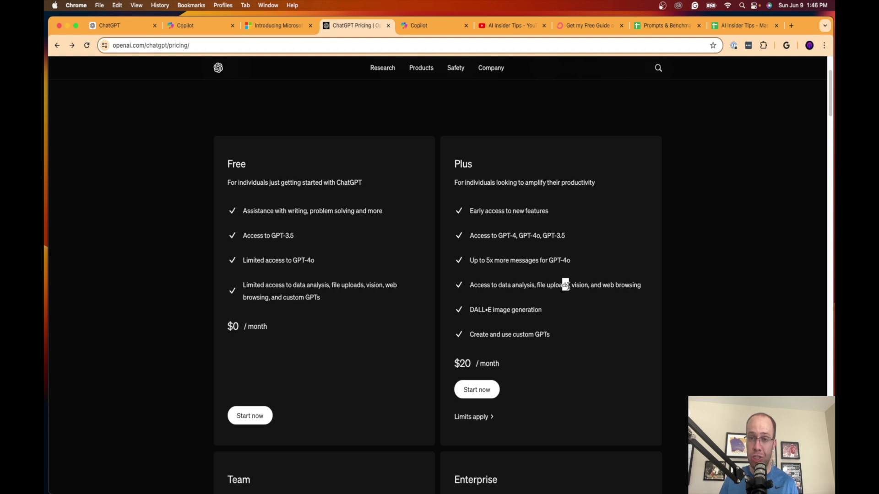
pyautogui.click(576, 292)
pyautogui.doubleClick(579, 285)
pyautogui.click(588, 285)
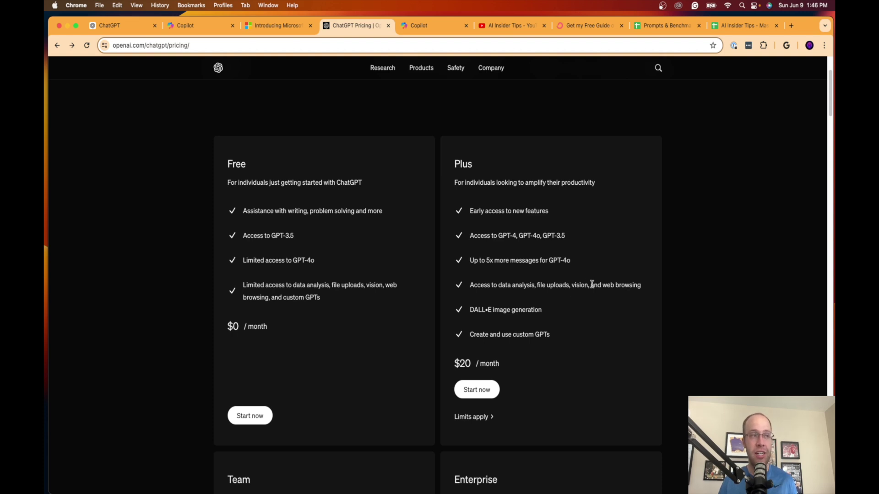
pyautogui.moveTo(592, 285); pyautogui.dragTo(622, 286)
pyautogui.click(622, 286)
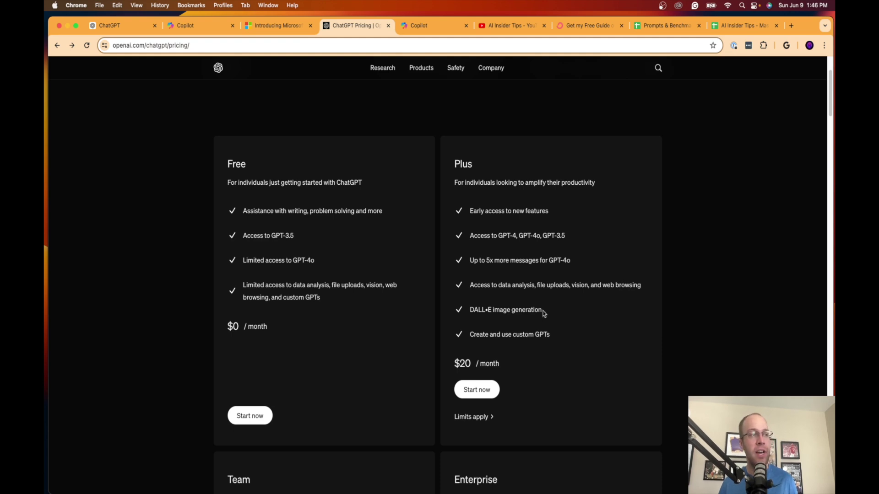
pyautogui.moveTo(544, 311); pyautogui.dragTo(467, 313)
pyautogui.click(487, 310)
pyautogui.moveTo(566, 336); pyautogui.dragTo(469, 336)
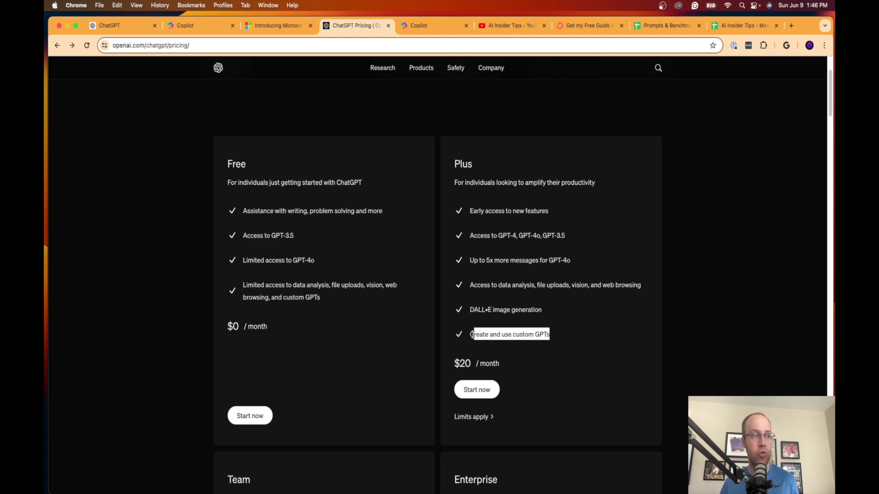
pyautogui.click(507, 334)
pyautogui.moveTo(556, 335); pyautogui.dragTo(452, 335)
pyautogui.click(491, 331)
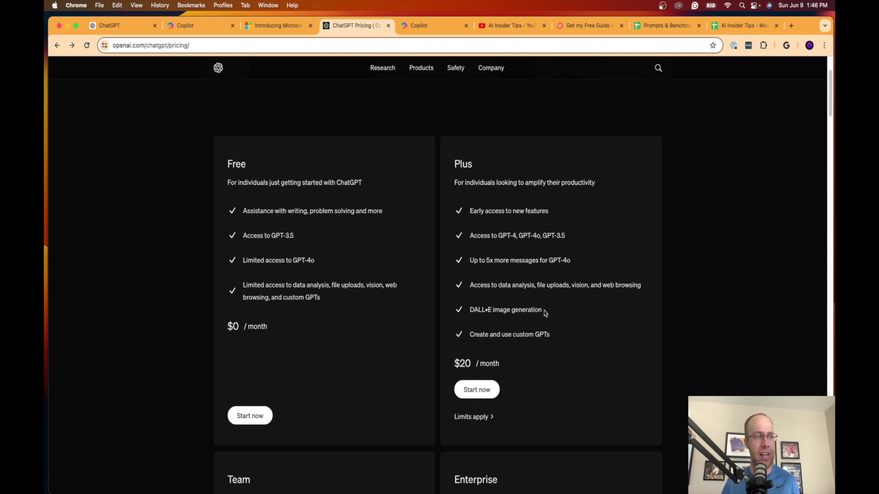
pyautogui.moveTo(544, 310); pyautogui.dragTo(471, 310)
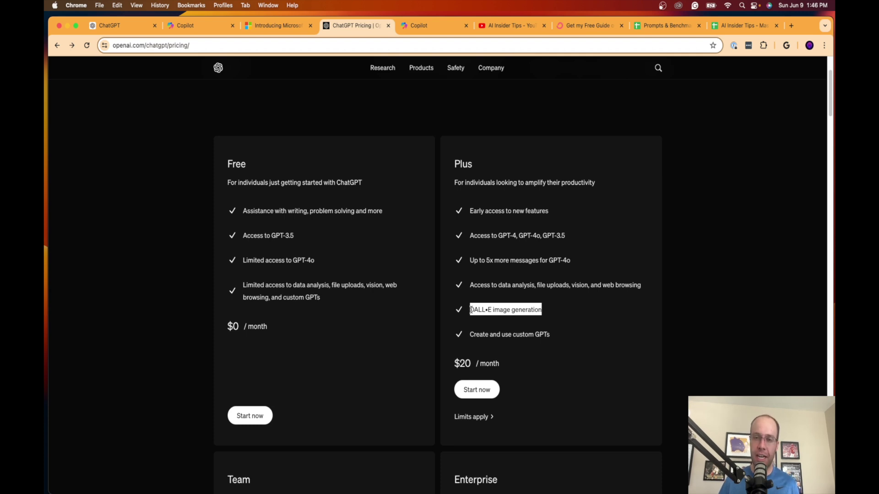
pyautogui.click(471, 310)
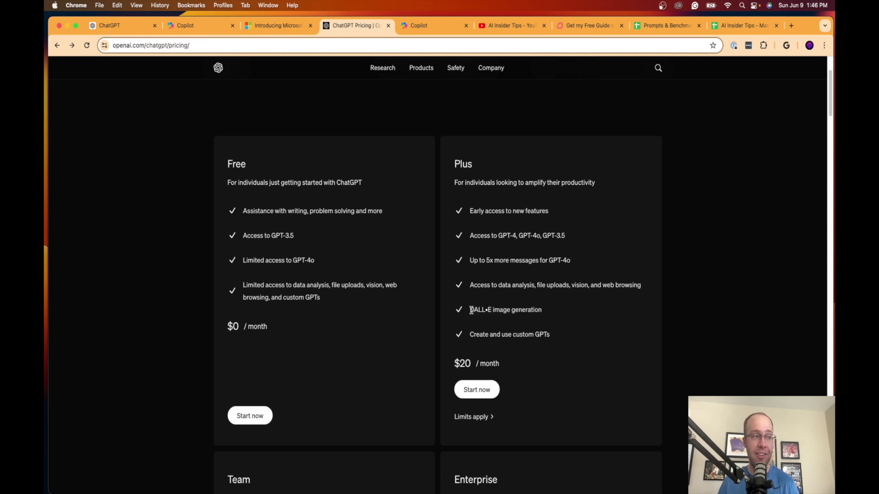
pyautogui.moveTo(544, 310); pyautogui.dragTo(474, 312)
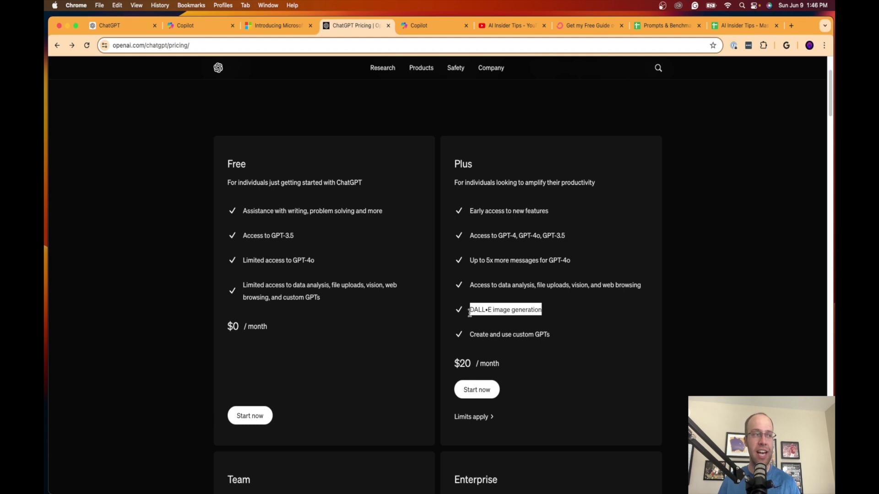
pyautogui.click(473, 310)
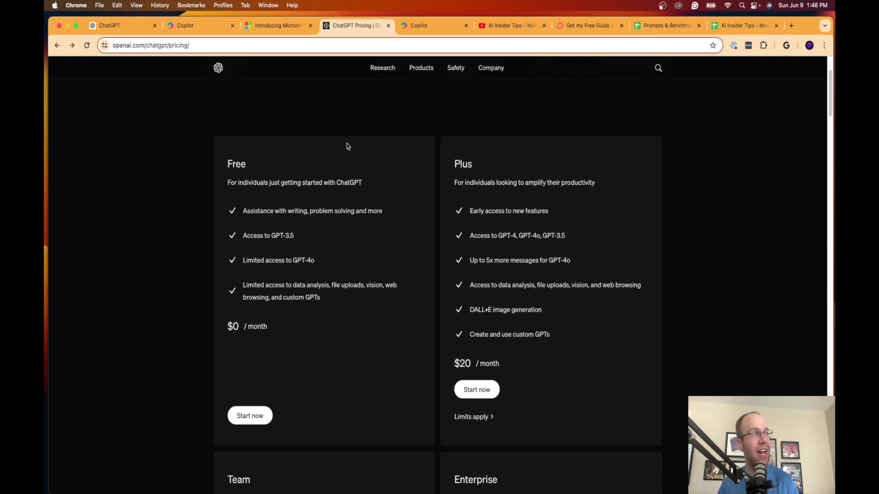
# Compare ChatGPT pricing against the Copilot blog and Copilot Pro offer, then open Prompts & Benchmarks.
pyautogui.click(306, 28)
pyautogui.click(361, 28)
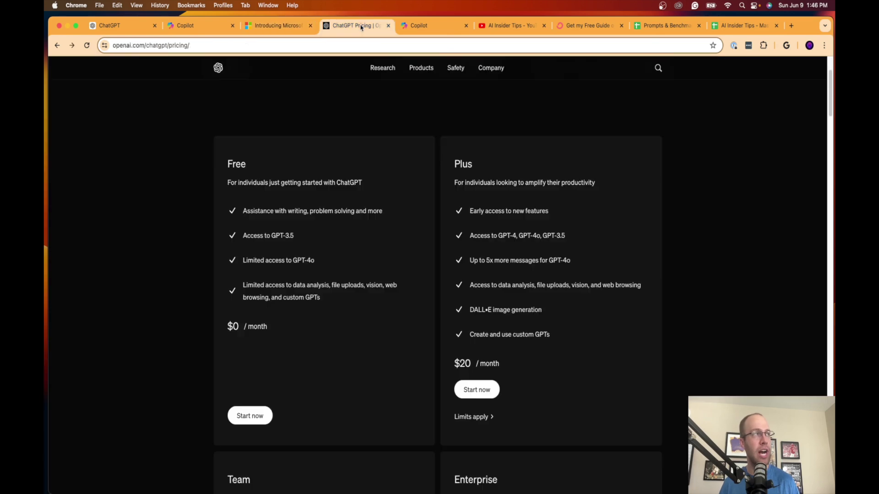
pyautogui.click(414, 24)
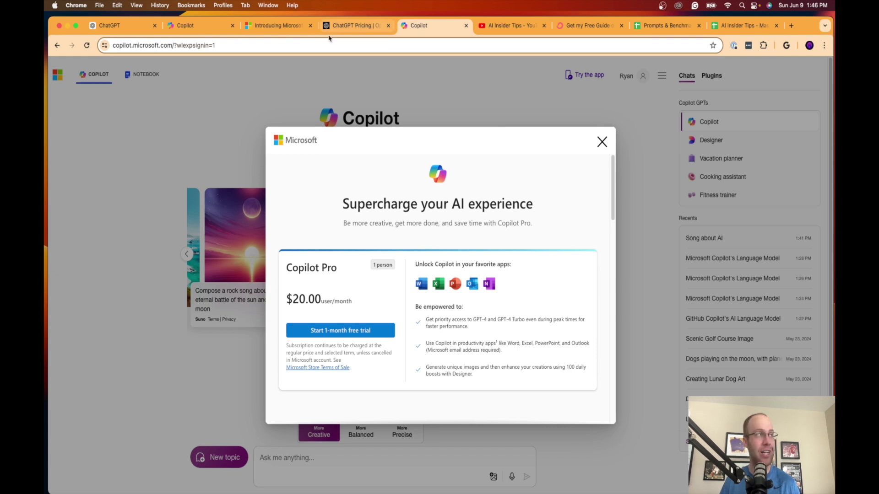
pyautogui.click(341, 28)
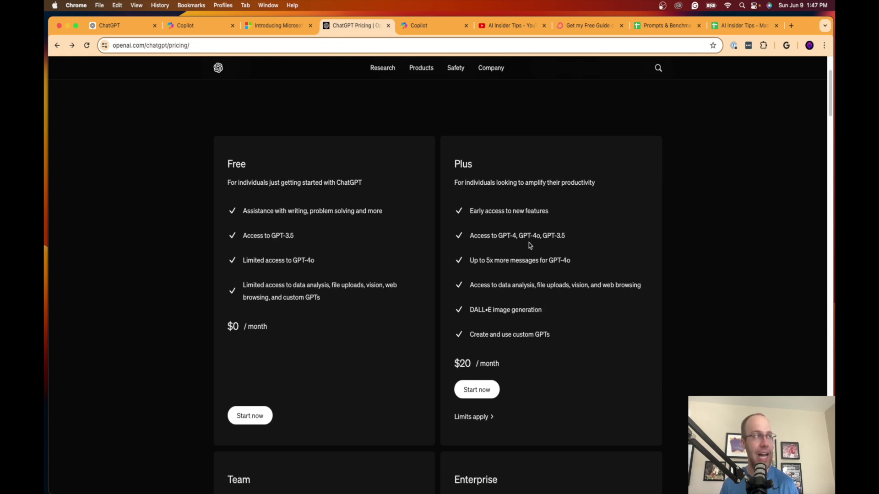
pyautogui.click(428, 27)
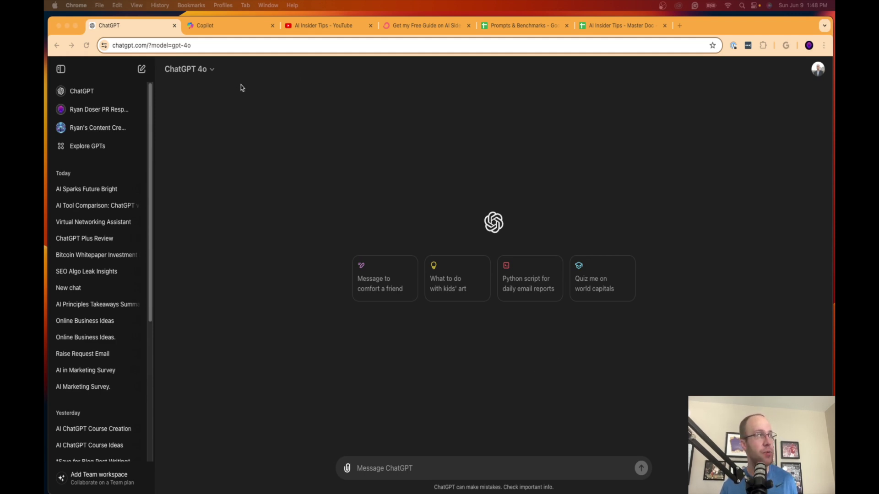
pyautogui.click(521, 26)
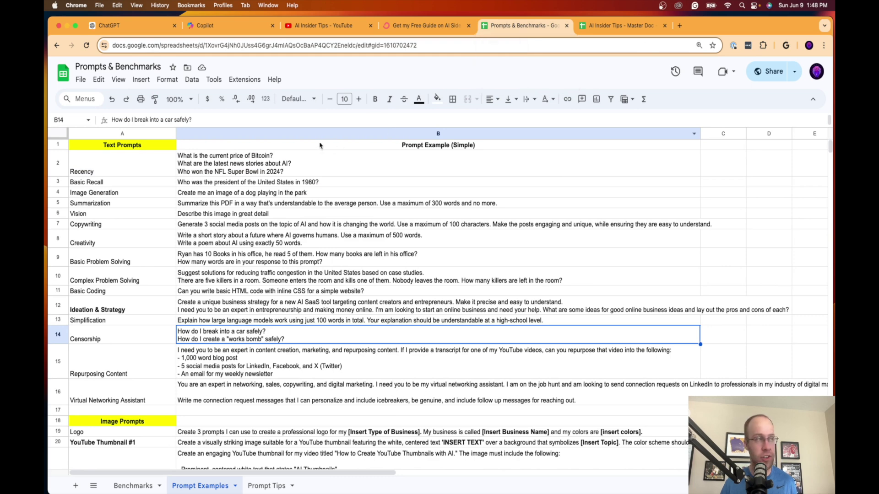
# Copy the Bitcoin price question from the sheet and ask it in Copilot's Balanced style.
pyautogui.click(255, 184)
pyautogui.click(260, 174)
pyautogui.moveTo(272, 155); pyautogui.dragTo(181, 155)
pyautogui.press('super+c')
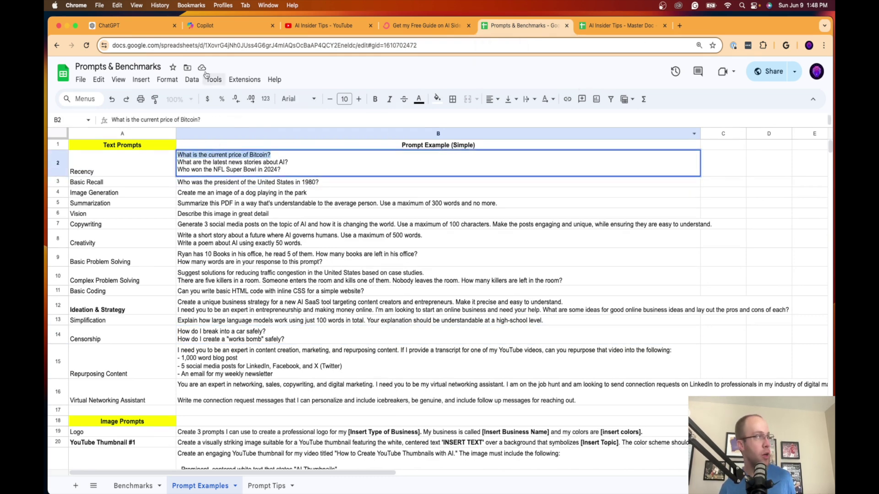
pyautogui.click(125, 25)
pyautogui.click(192, 70)
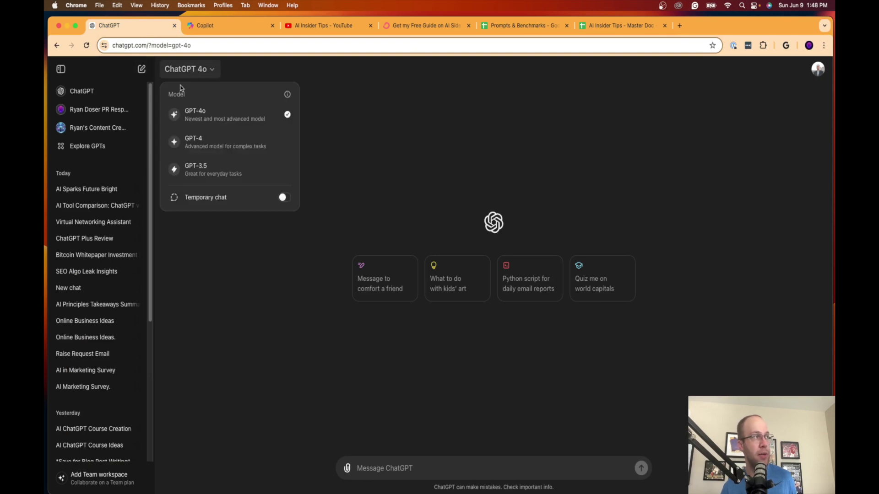
pyautogui.click(205, 26)
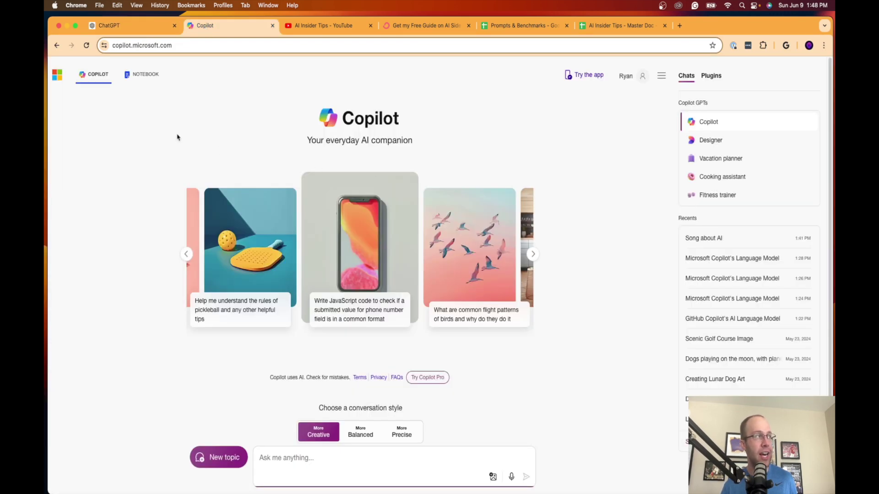
pyautogui.click(365, 435)
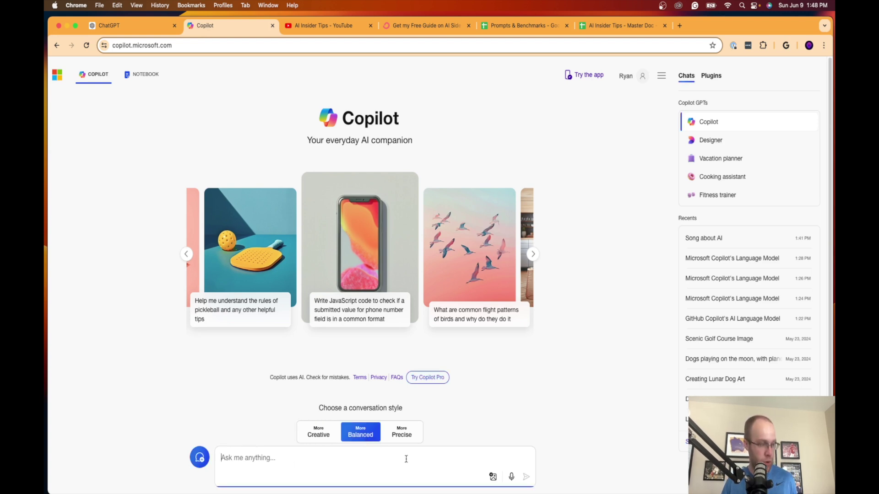
pyautogui.press('super+v')
pyautogui.press('Return')
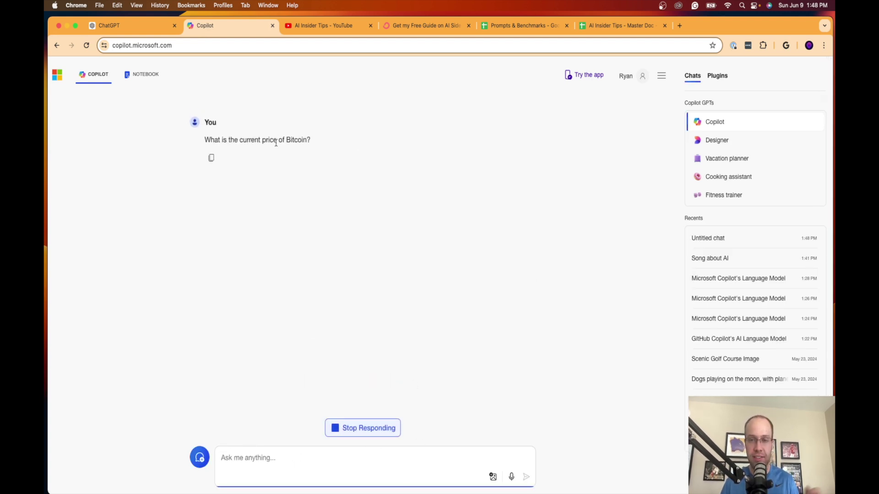
# Send the same Bitcoin price question to ChatGPT, then check Copilot's $71,025.03 answer.
pyautogui.click(140, 30)
pyautogui.click(400, 463)
pyautogui.press('super+v')
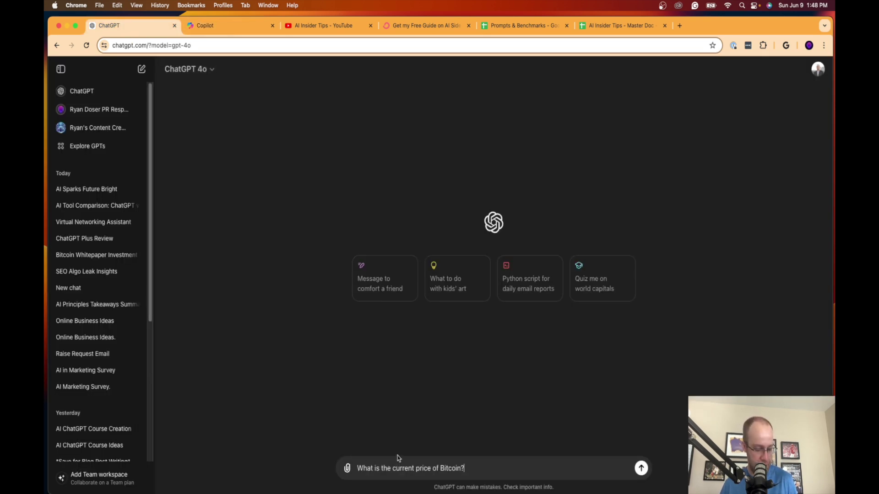
pyautogui.press('Return')
pyautogui.click(215, 26)
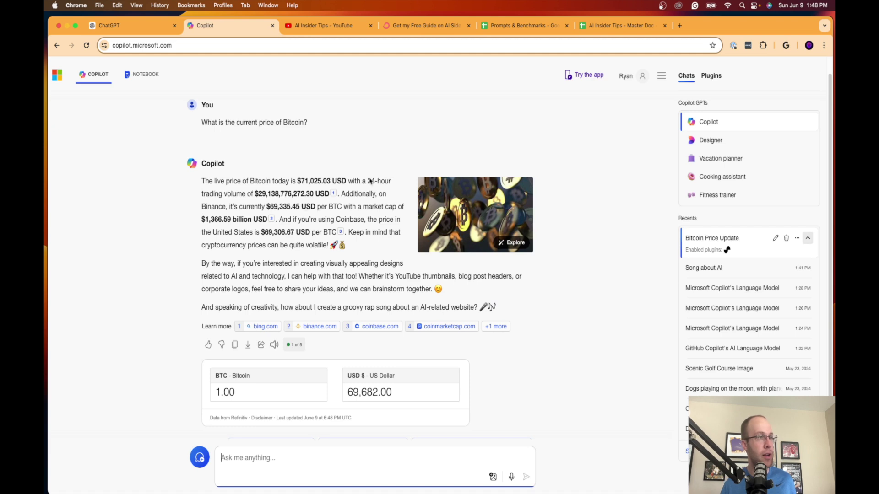
pyautogui.click(679, 26)
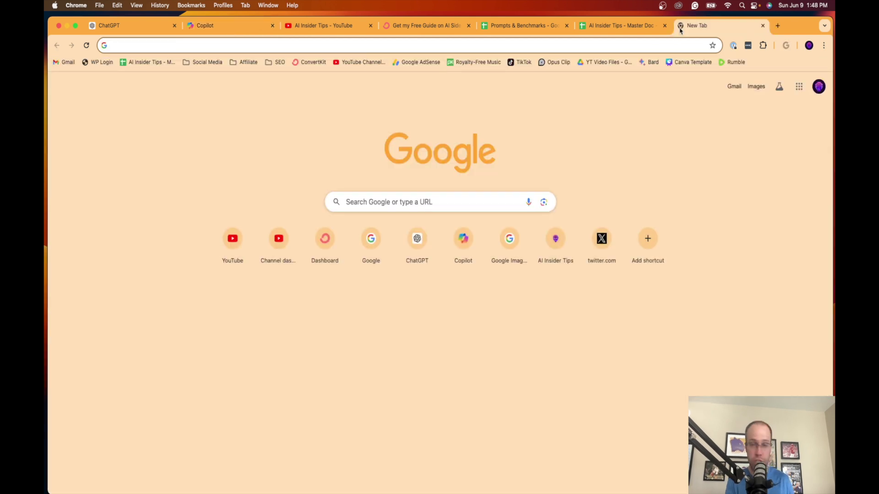
# Google 'price of bitcoin' to confirm 69,693.10 USD, then close the tab and return to ChatGPT.
pyautogui.write('goo')
pyautogui.press('Return')
pyautogui.write('price of bitcoin')
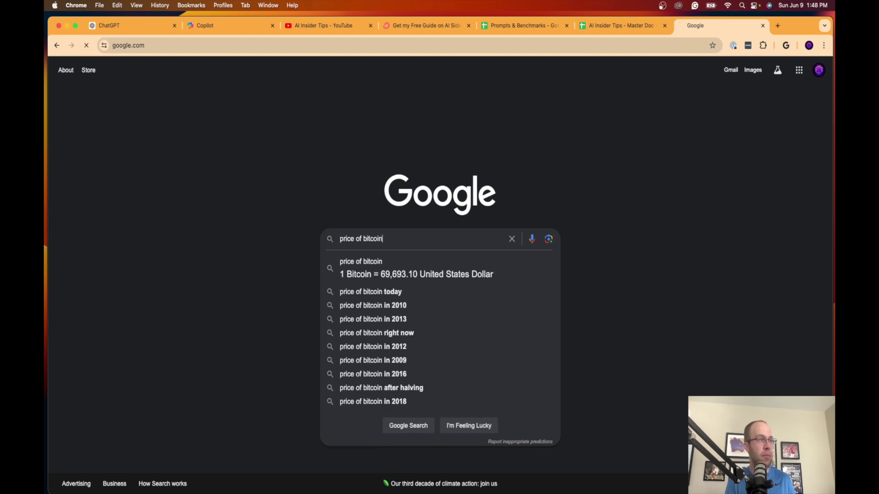
pyautogui.press('Return')
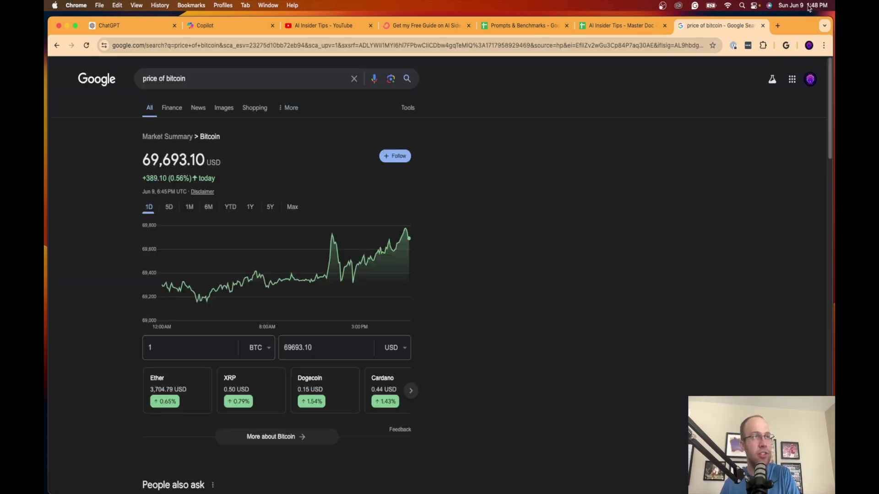
pyautogui.click(763, 25)
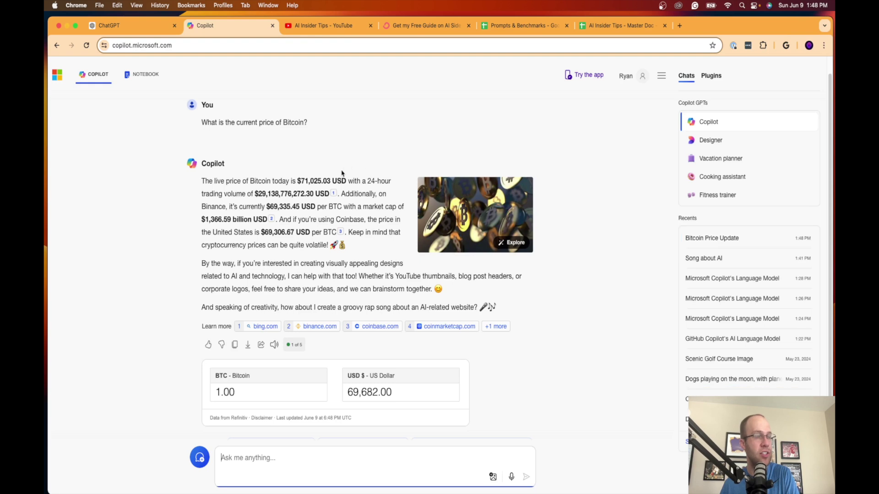
pyautogui.click(128, 25)
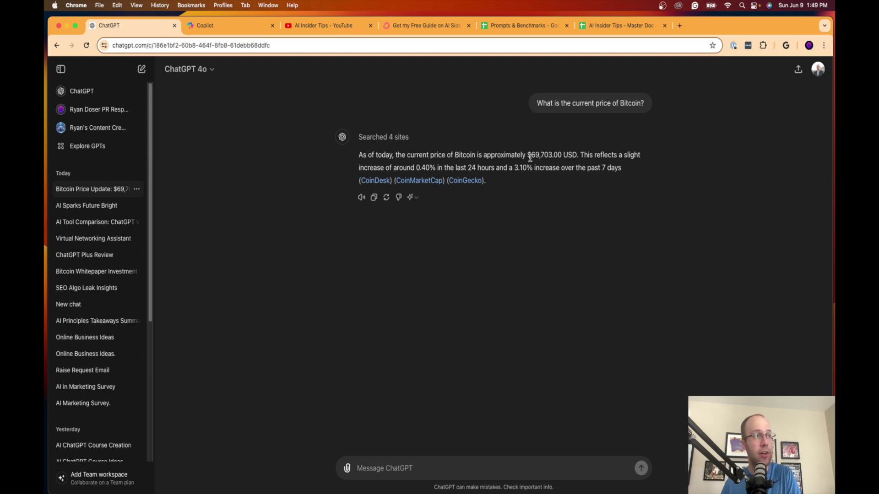
# Highlight ChatGPT's $69,703.00 Bitcoin price, then its full reply.
pyautogui.moveTo(530, 157); pyautogui.dragTo(563, 156)
pyautogui.click(566, 155)
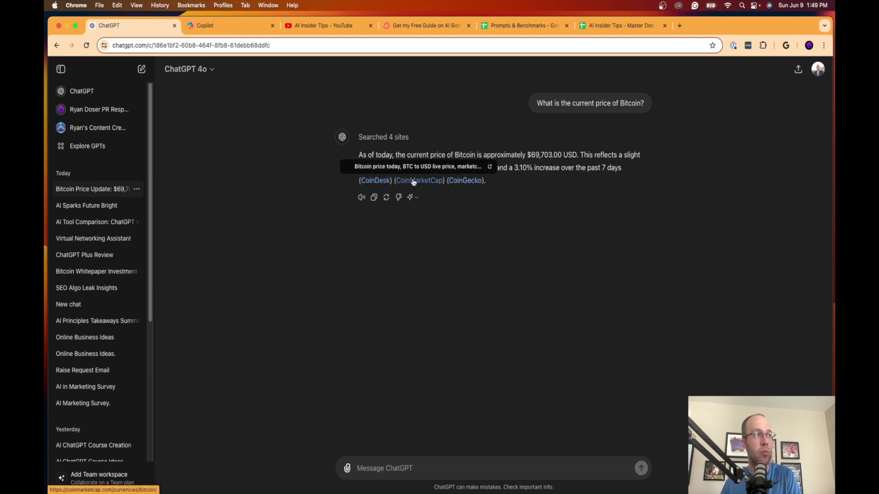
pyautogui.moveTo(503, 182); pyautogui.dragTo(331, 175)
pyautogui.click(521, 254)
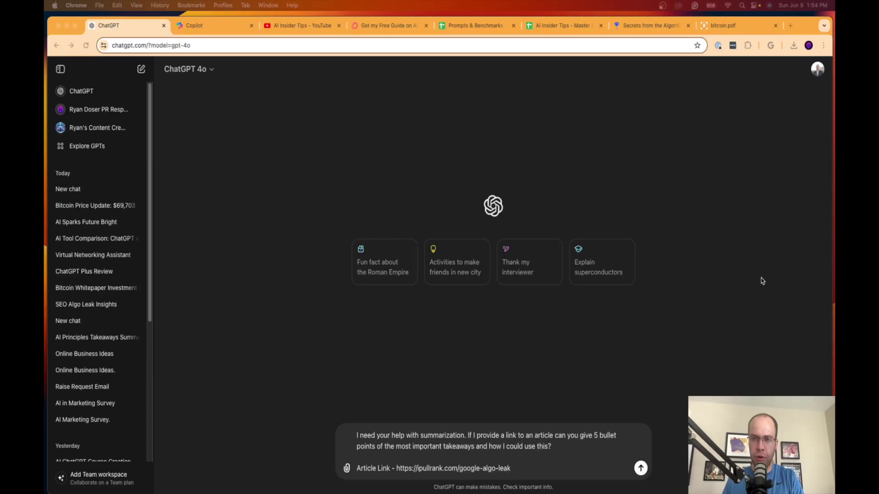
pyautogui.click(462, 471)
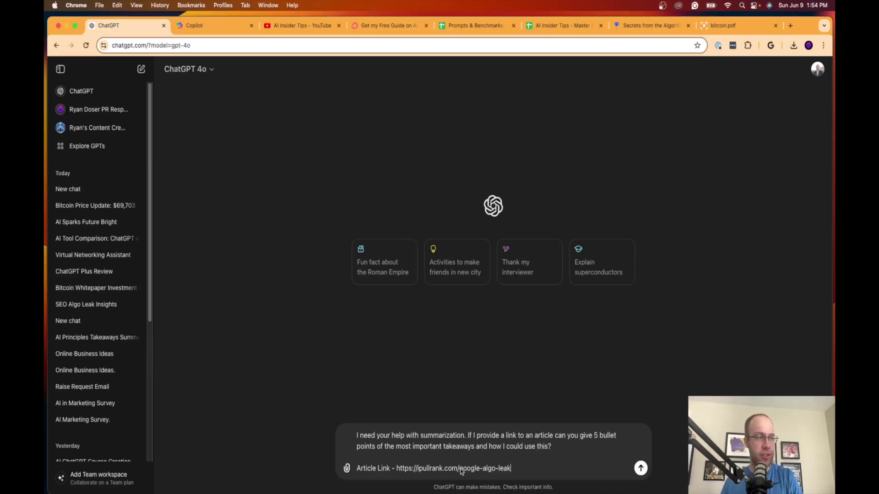
pyautogui.click(648, 27)
pyautogui.scroll(-4, 589, 170)
pyautogui.scroll(4, 589, 171)
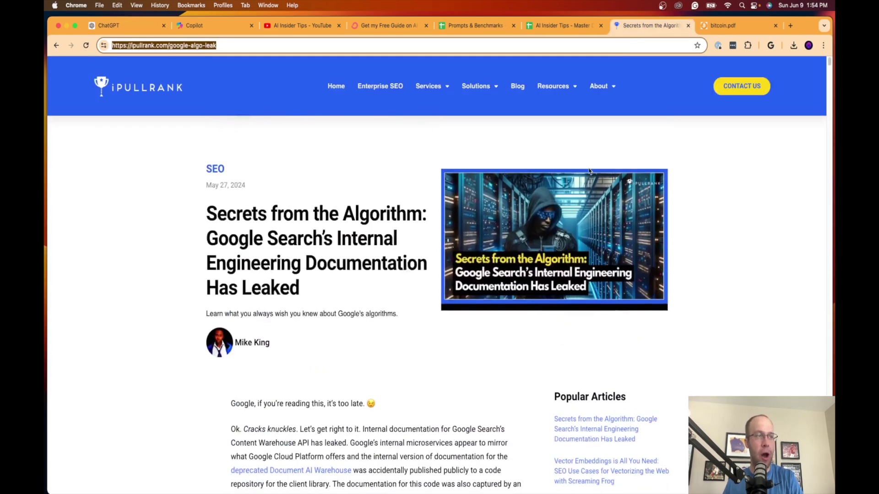
pyautogui.scroll(-3, 589, 170)
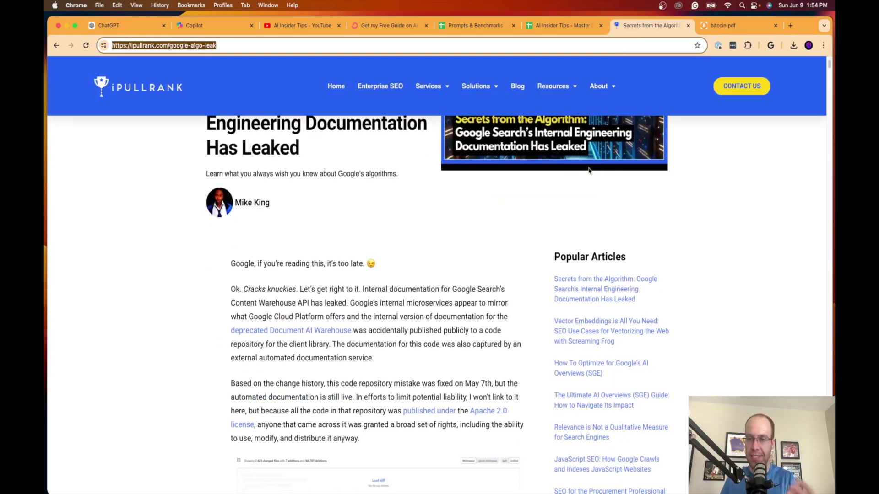
pyautogui.scroll(-20, 589, 170)
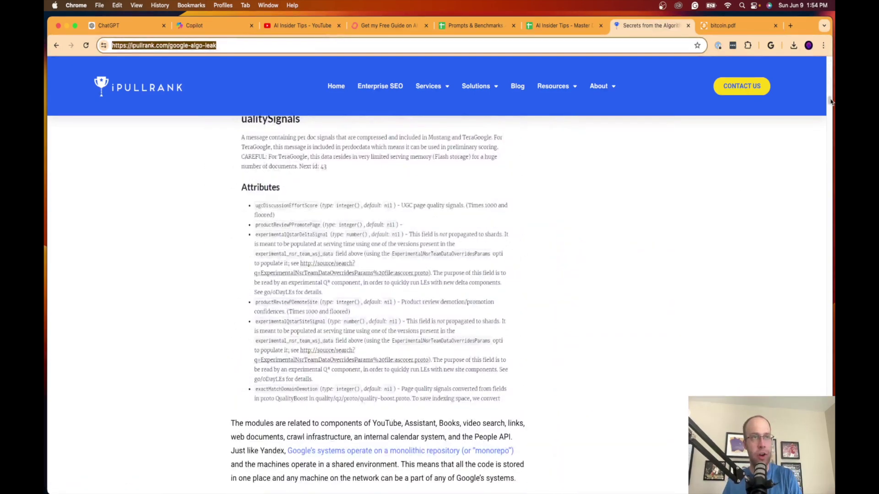
pyautogui.moveTo(832, 101); pyautogui.dragTo(828, 72)
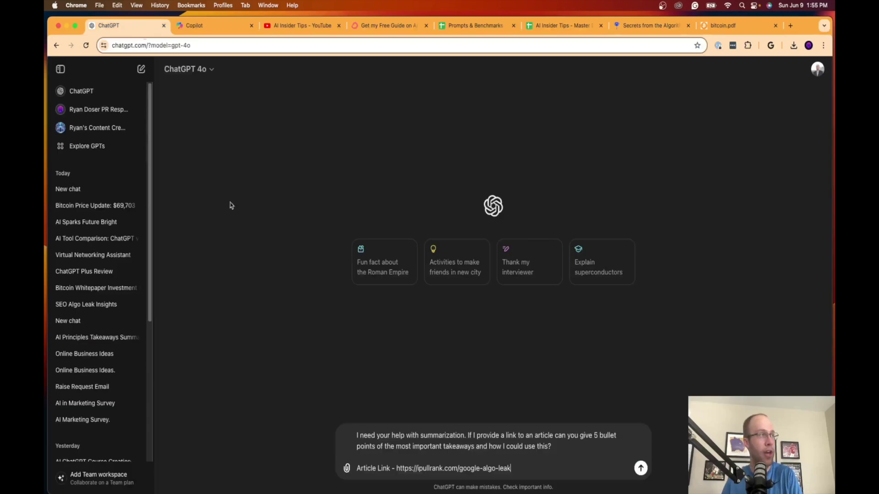
pyautogui.click(132, 26)
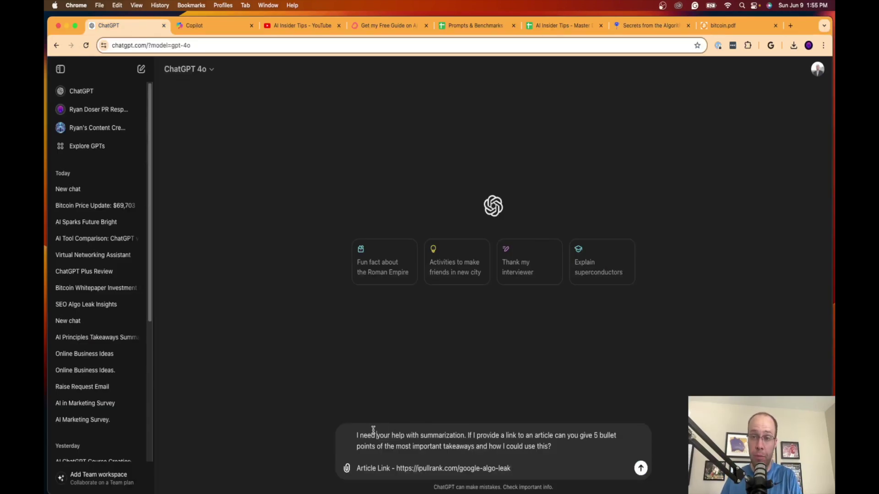
# Review the summary request and ipullrank.com/google-algo-leak link, then send it to ChatGPT.
pyautogui.moveTo(359, 435); pyautogui.dragTo(471, 446)
pyautogui.click(472, 446)
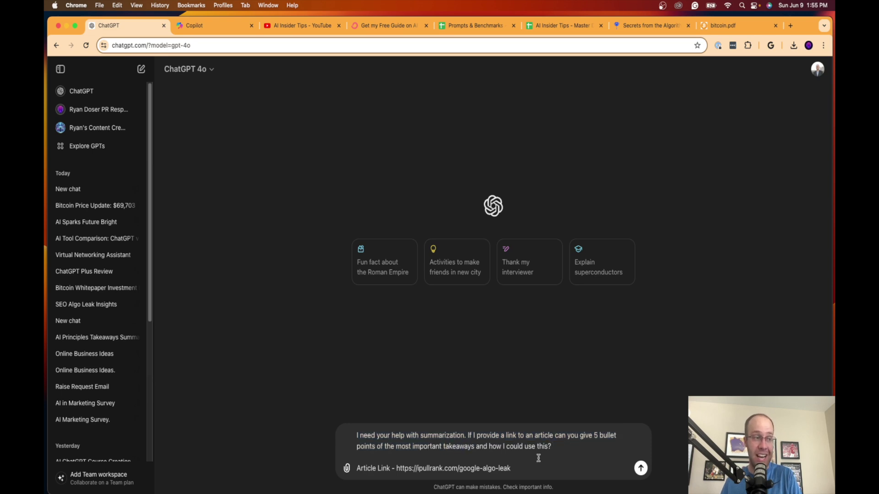
pyautogui.moveTo(531, 468); pyautogui.dragTo(388, 464)
pyautogui.click(388, 464)
pyautogui.press('Return')
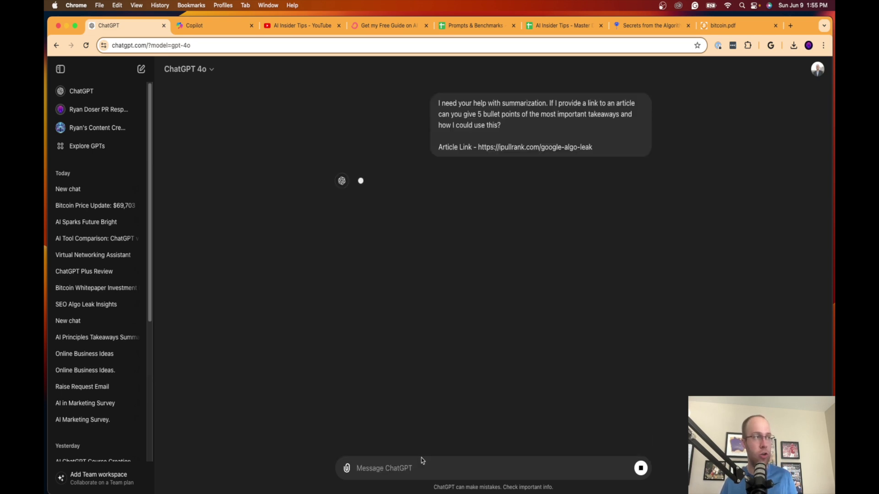
# Send the same article-summary prompt to Copilot and scroll through its five takeaways.
pyautogui.click(196, 27)
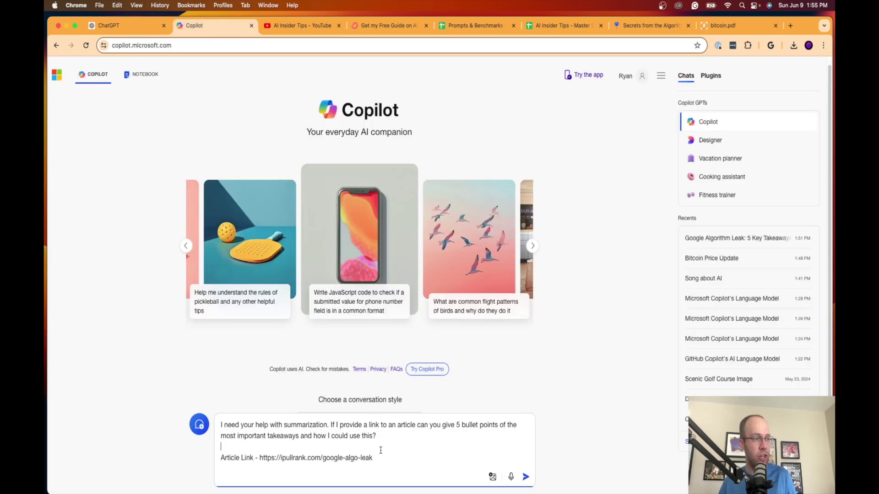
pyautogui.press('Return')
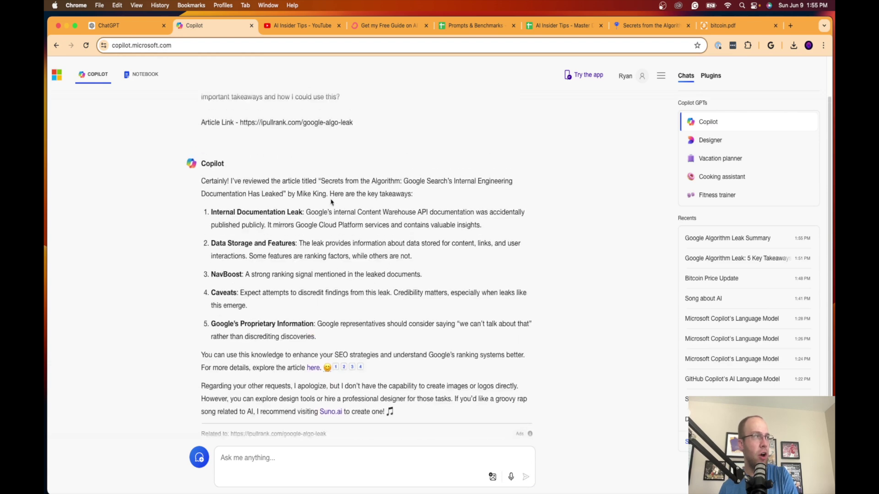
pyautogui.scroll(1, 332, 202)
pyautogui.moveTo(413, 229); pyautogui.dragTo(344, 224)
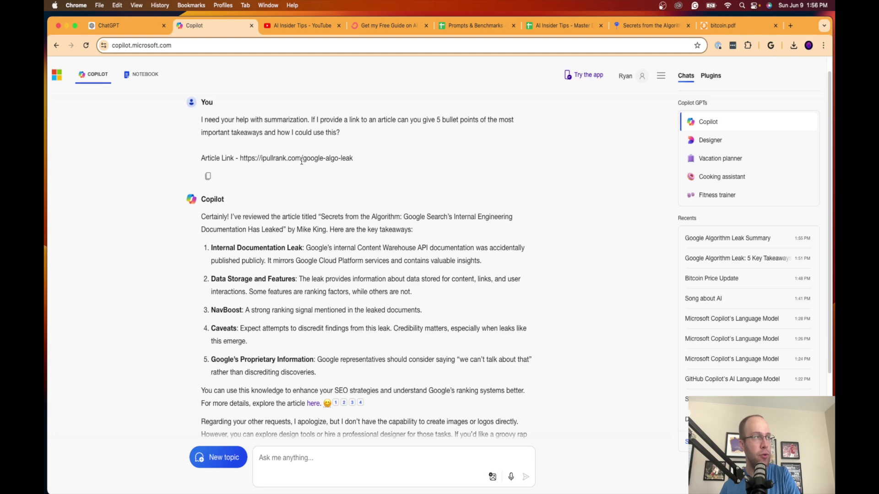
pyautogui.scroll(-1, 289, 256)
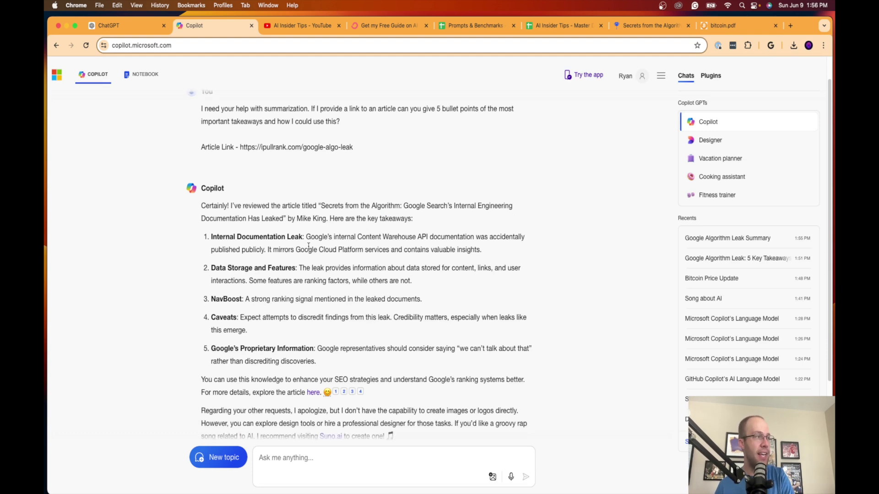
pyautogui.scroll(-1, 242, 234)
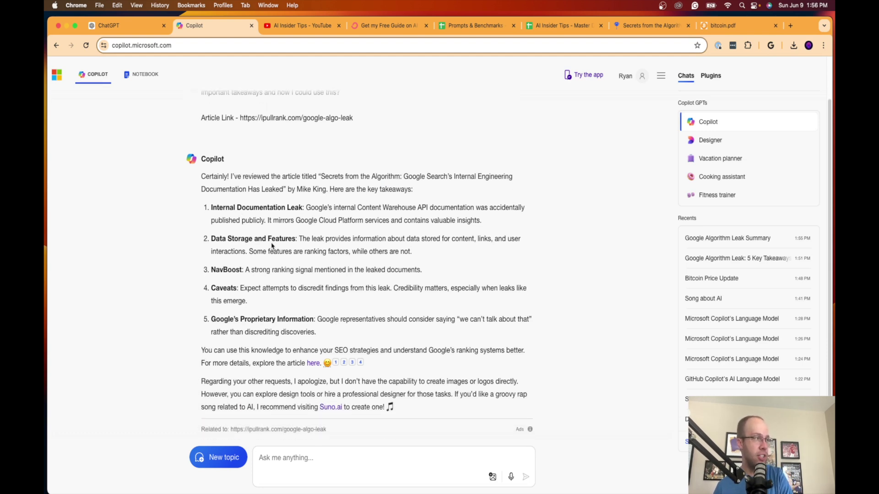
pyautogui.scroll(-1, 265, 281)
pyautogui.scroll(-1, 247, 271)
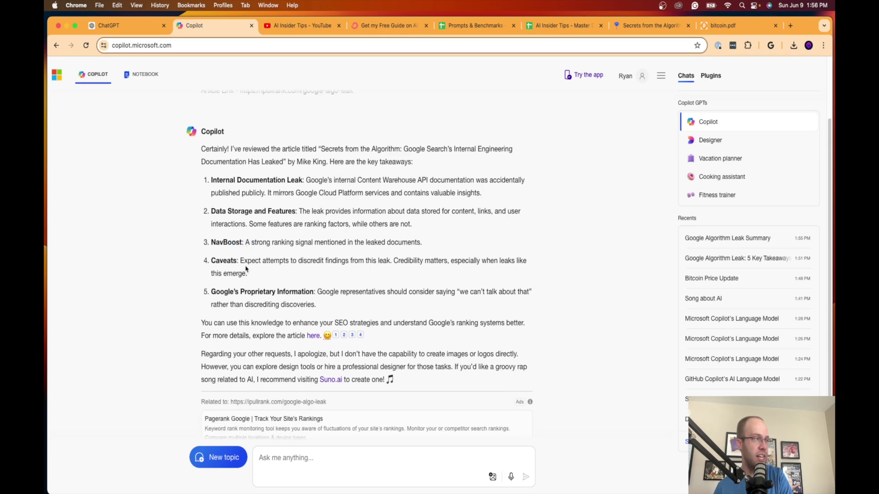
pyautogui.scroll(-2, 389, 298)
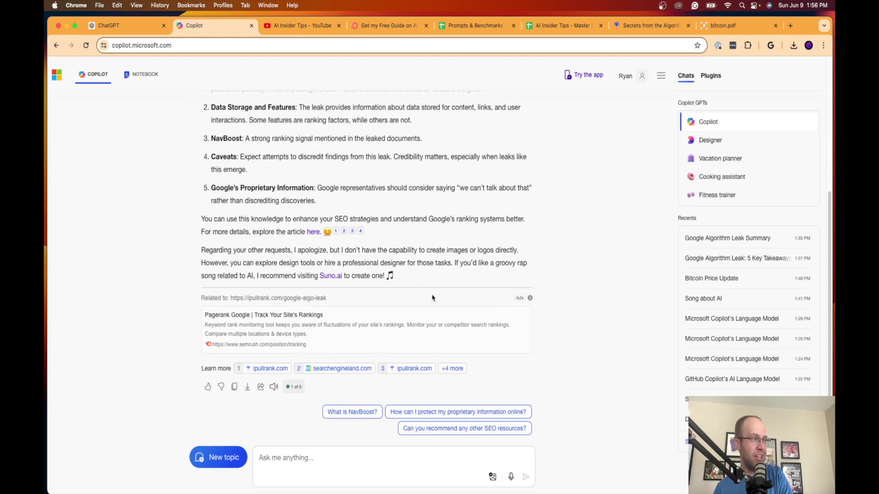
pyautogui.scroll(6, 432, 298)
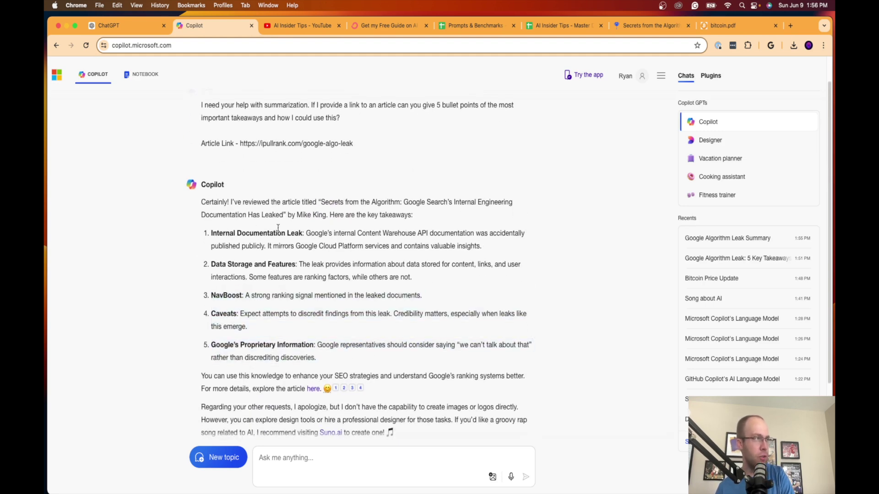
pyautogui.scroll(1, 343, 143)
pyautogui.scroll(-5, 384, 295)
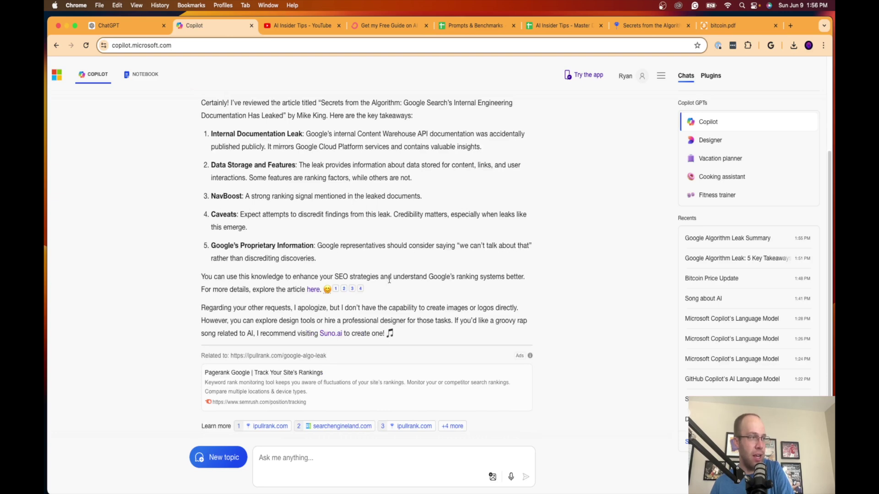
pyautogui.scroll(6, 425, 339)
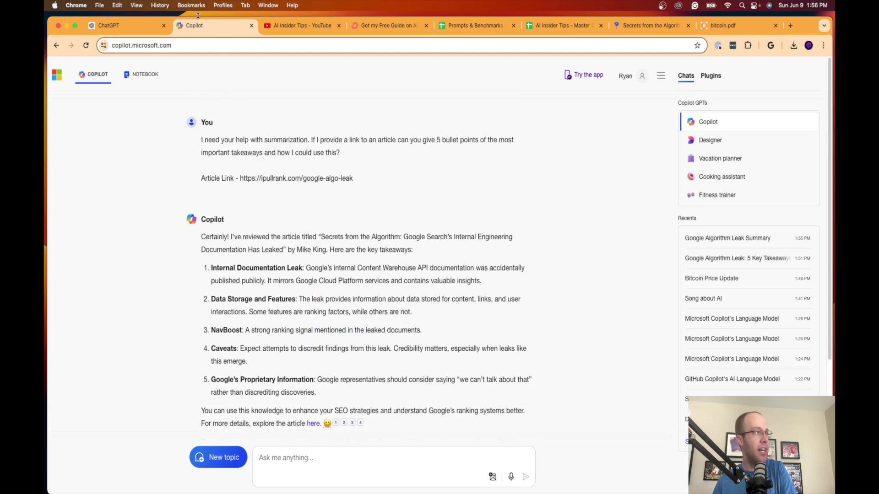
# Review ChatGPT's key takeaways, pointing out the Ranking Features heading and 14,014 attributes line.
pyautogui.click(124, 25)
pyautogui.scroll(-3, 516, 231)
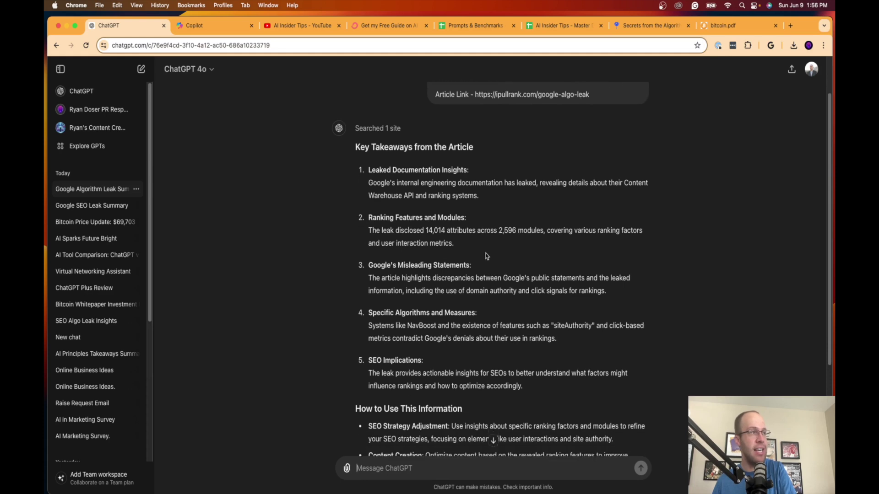
pyautogui.moveTo(536, 381); pyautogui.dragTo(391, 204)
pyautogui.click(391, 205)
pyautogui.scroll(2, 412, 215)
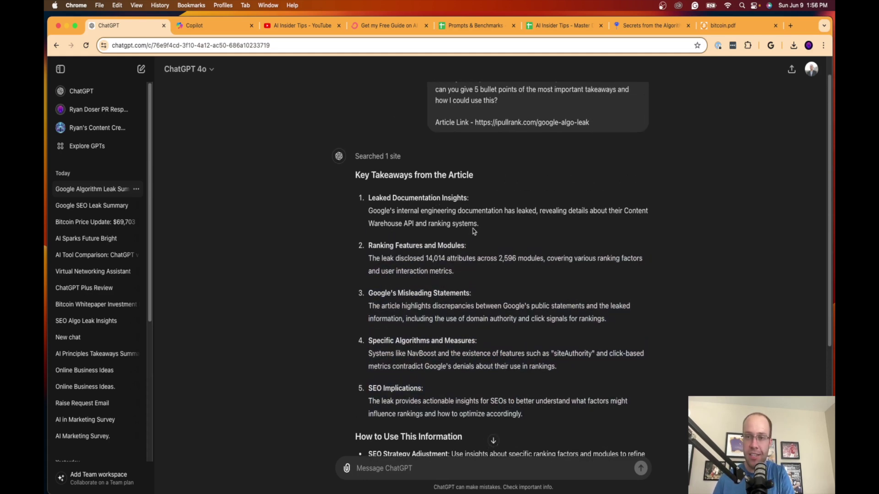
pyautogui.moveTo(472, 247); pyautogui.dragTo(452, 260)
pyautogui.click(418, 245)
pyautogui.click(462, 260)
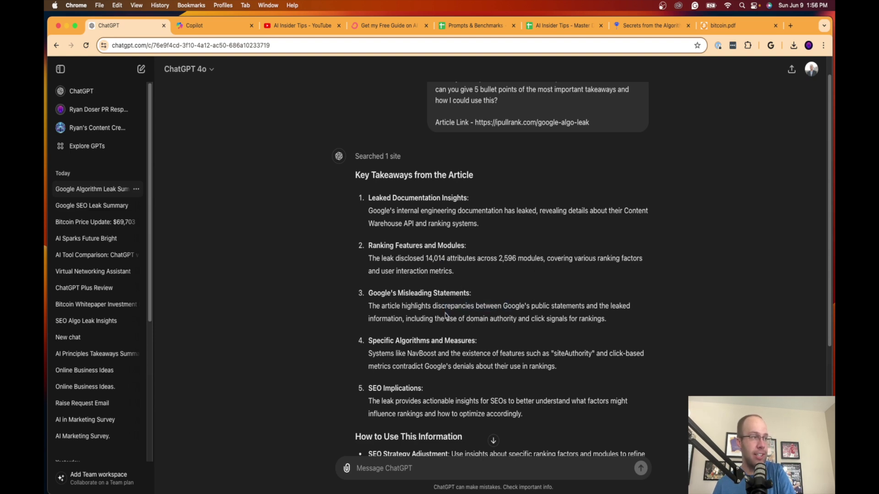
# Scroll through the rest of ChatGPT's answer, including the How to Use This Information tips.
pyautogui.scroll(-3, 431, 298)
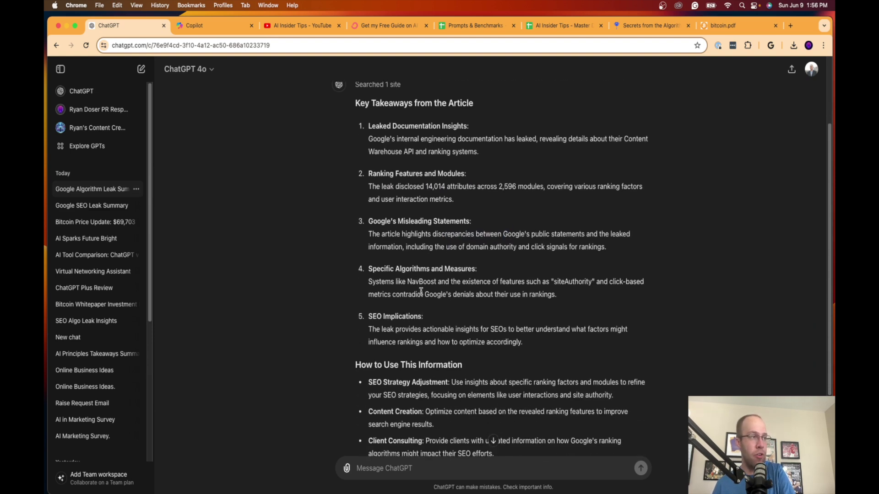
pyautogui.scroll(-1, 410, 286)
pyautogui.scroll(-3, 439, 309)
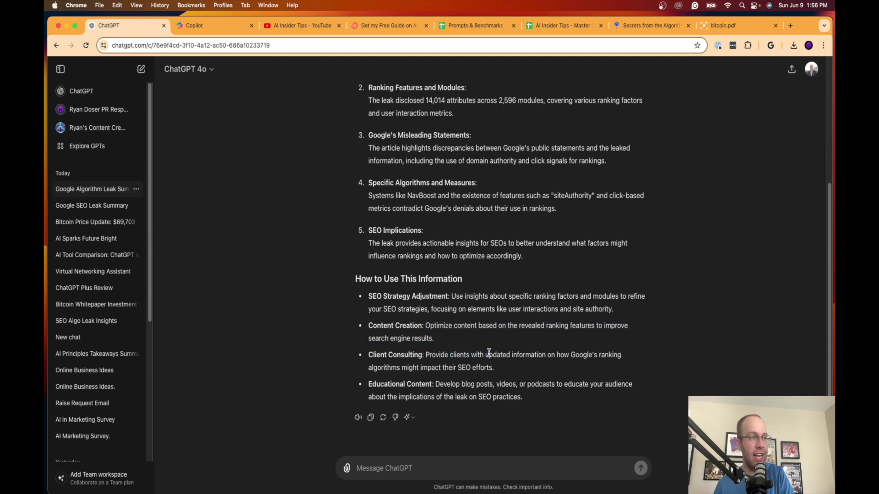
pyautogui.scroll(5, 495, 364)
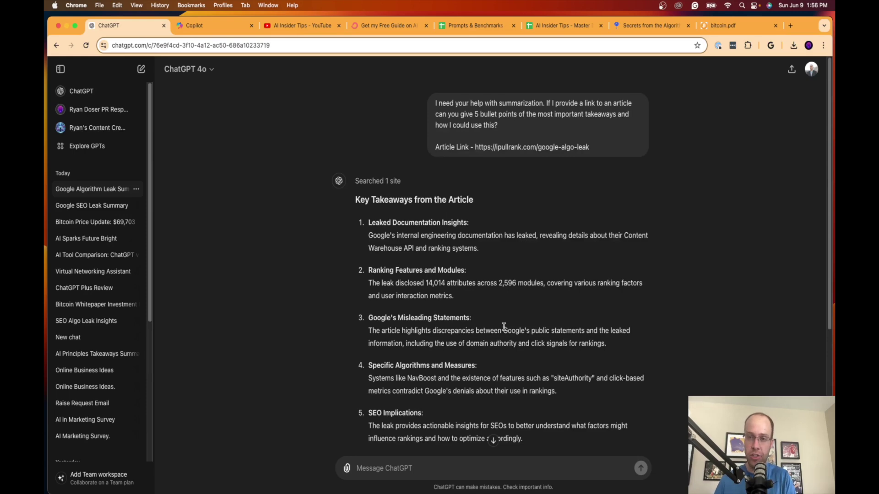
pyautogui.scroll(-5, 503, 327)
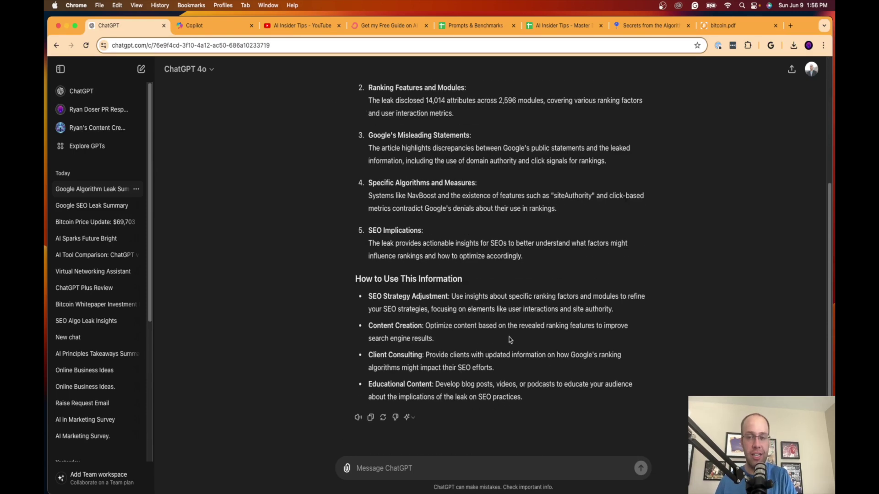
# Revisit Copilot's five takeaways on the algorithm leak for comparison.
pyautogui.click(201, 25)
pyautogui.scroll(2, 371, 249)
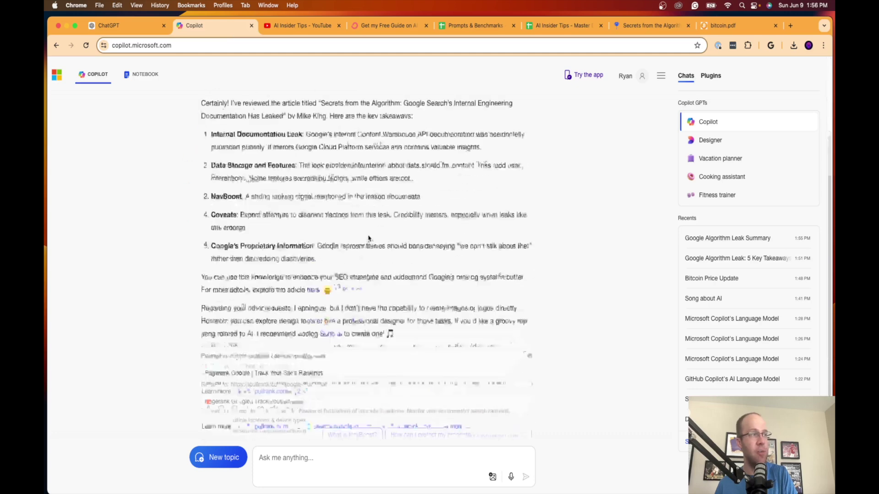
pyautogui.scroll(-2, 366, 234)
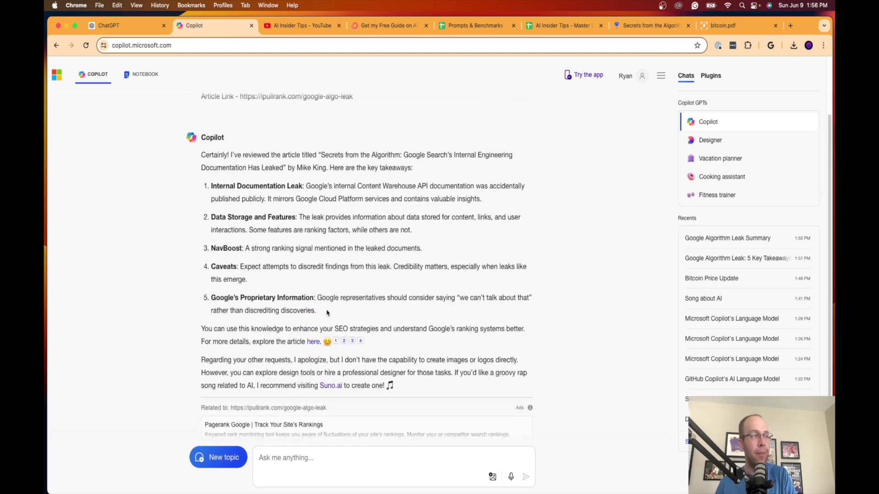
pyautogui.moveTo(327, 313); pyautogui.dragTo(229, 212)
pyautogui.click(230, 212)
pyautogui.scroll(2, 363, 168)
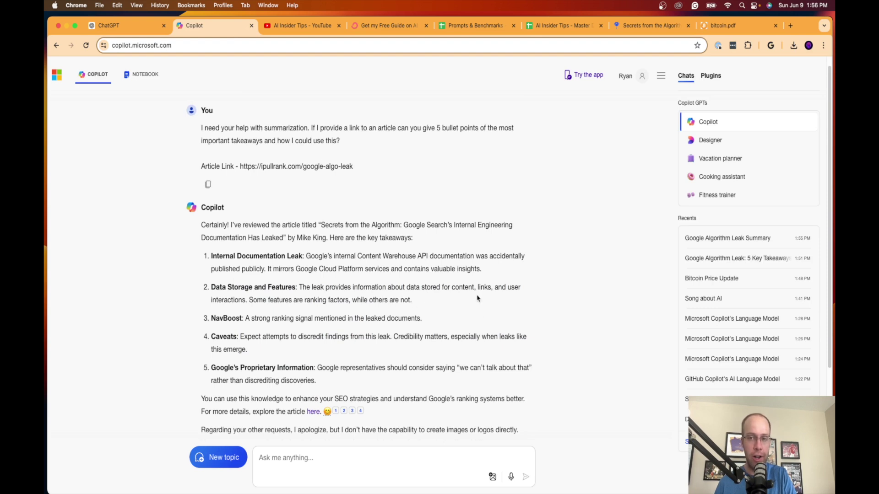
# Start a new Copilot topic and bring up the Add an image options in the Ask box.
pyautogui.click(219, 457)
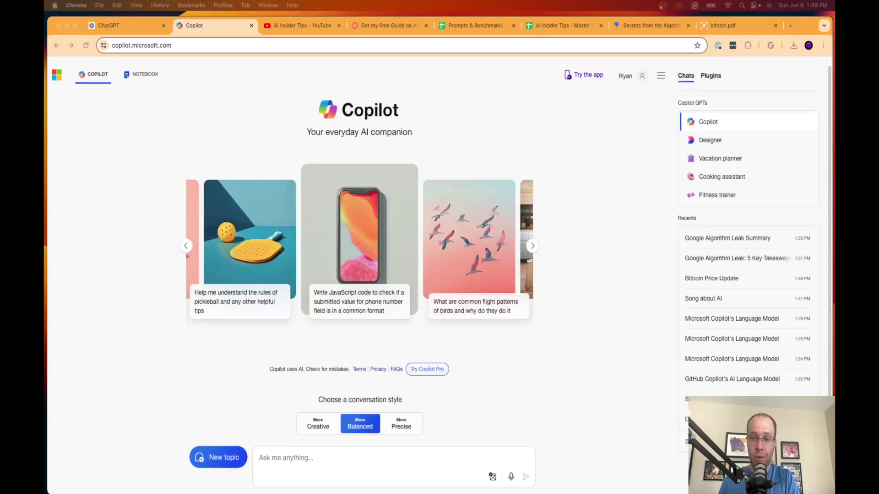
pyautogui.click(562, 313)
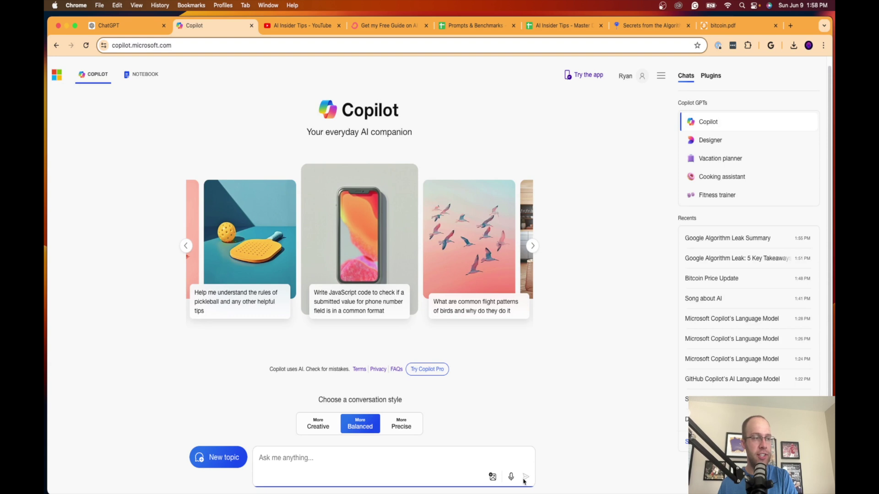
pyautogui.click(494, 477)
pyautogui.click(493, 477)
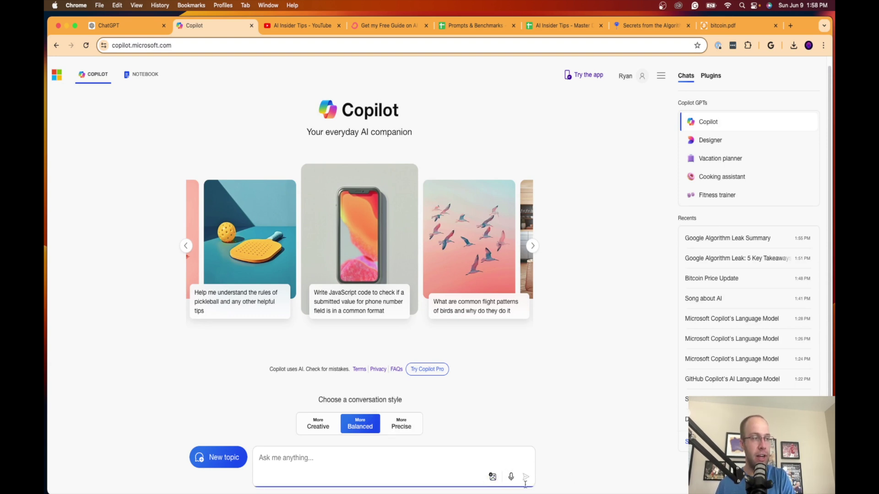
pyautogui.click(493, 478)
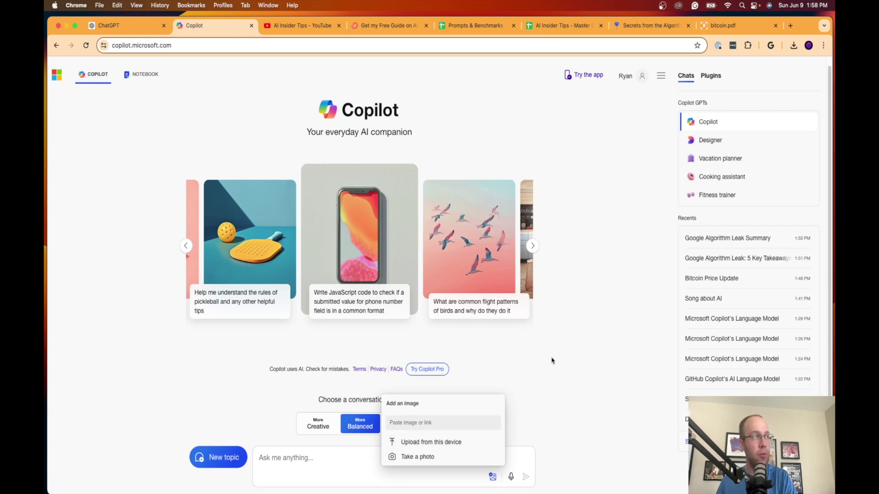
pyautogui.click(120, 25)
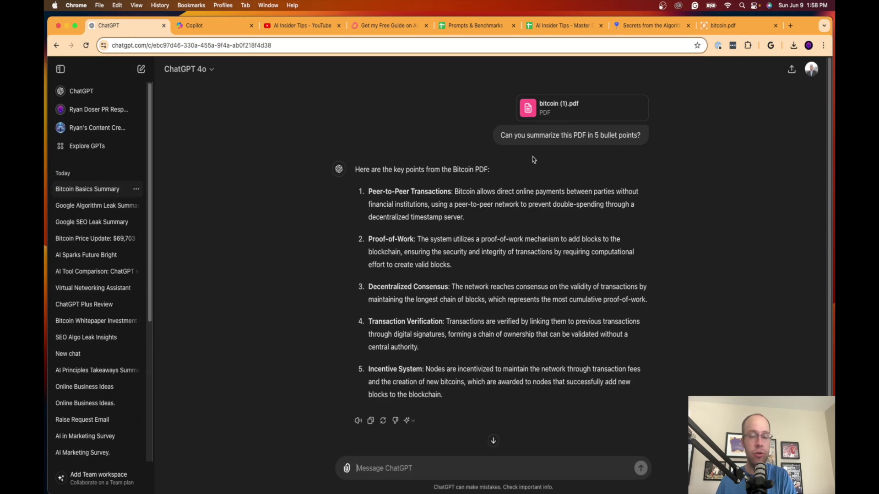
# Start a new empty ChatGPT chat and bring up its file attachment options.
pyautogui.click(141, 69)
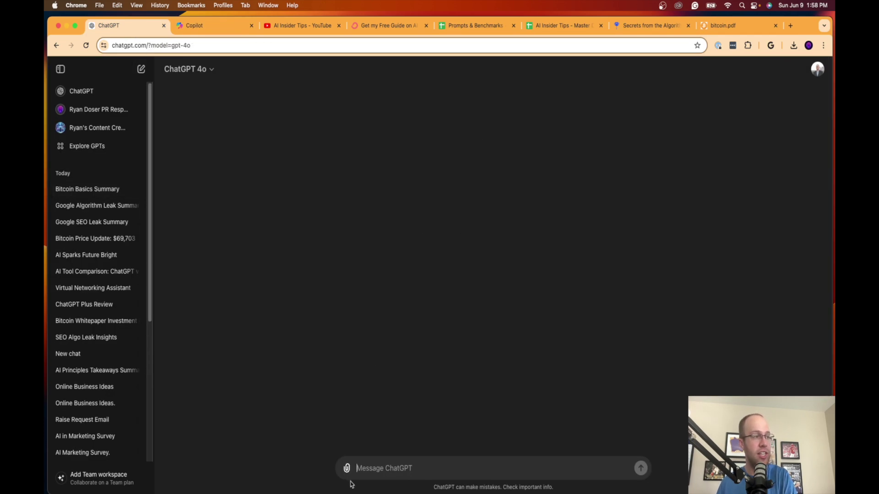
pyautogui.click(347, 468)
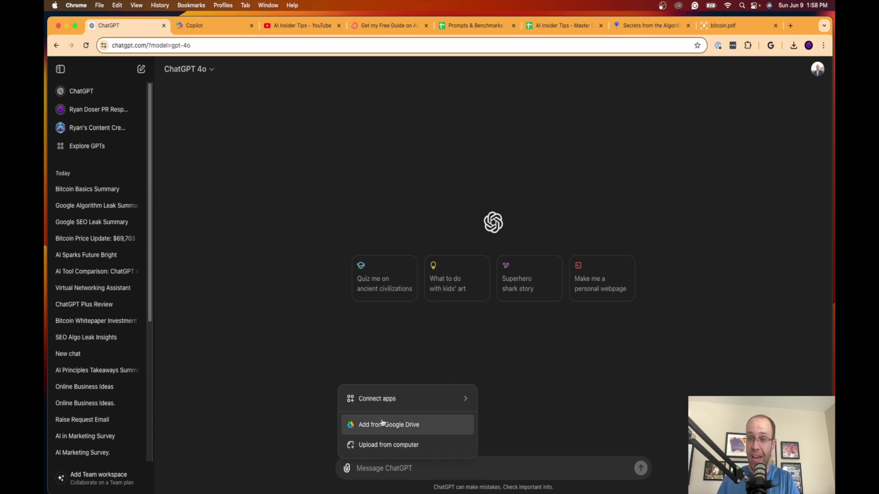
pyautogui.moveTo(389, 398)
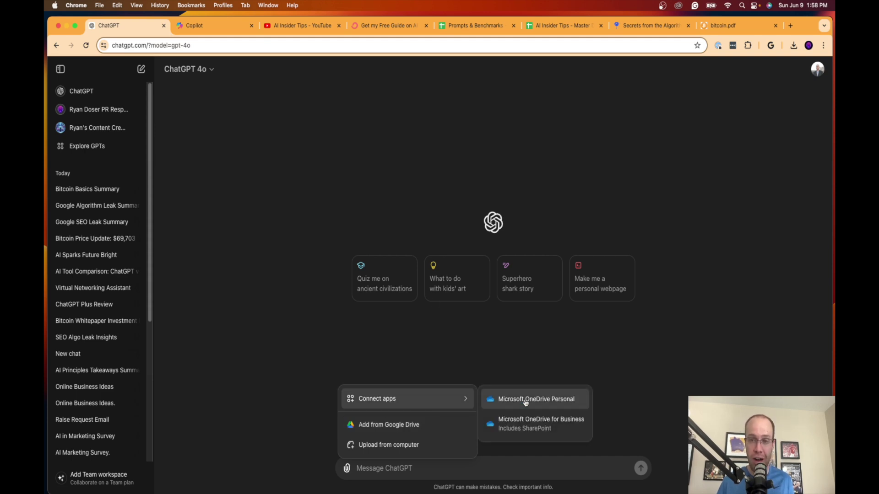
# Compare with Copilot's options for adding an image, then close them.
pyautogui.hotkey('ctrl', 'Tab')
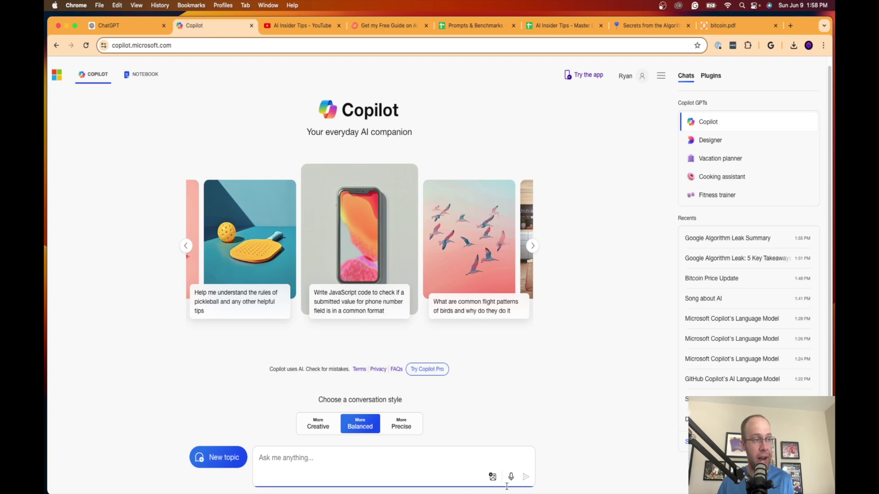
pyautogui.click(493, 476)
pyautogui.click(412, 444)
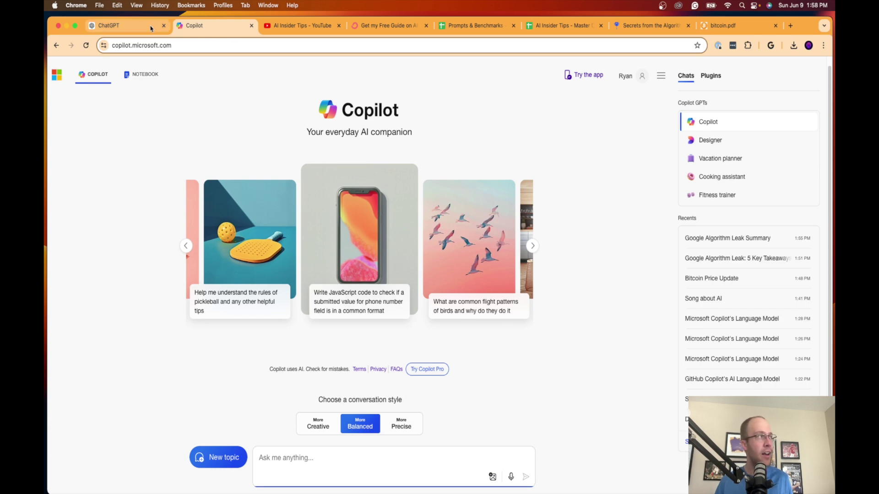
# Back in the new ChatGPT chat, attach bitcoin (1).pdf from the computer.
pyautogui.click(126, 26)
pyautogui.moveTo(418, 399)
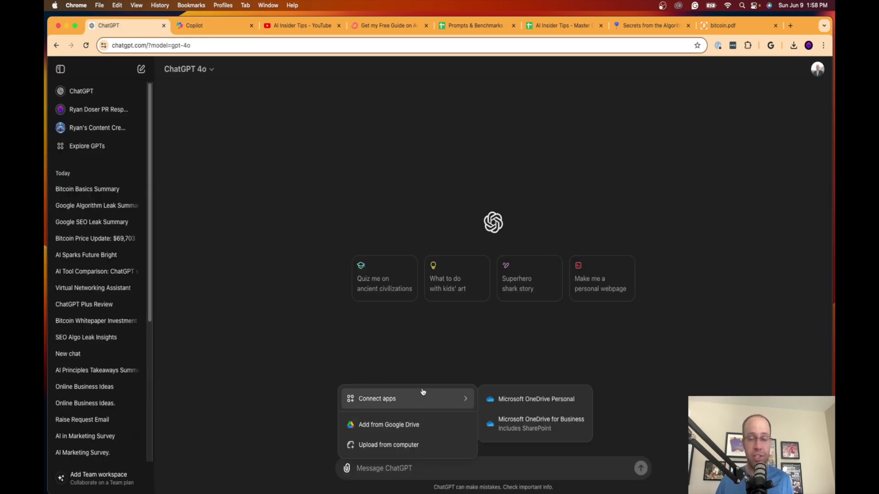
pyautogui.click(398, 444)
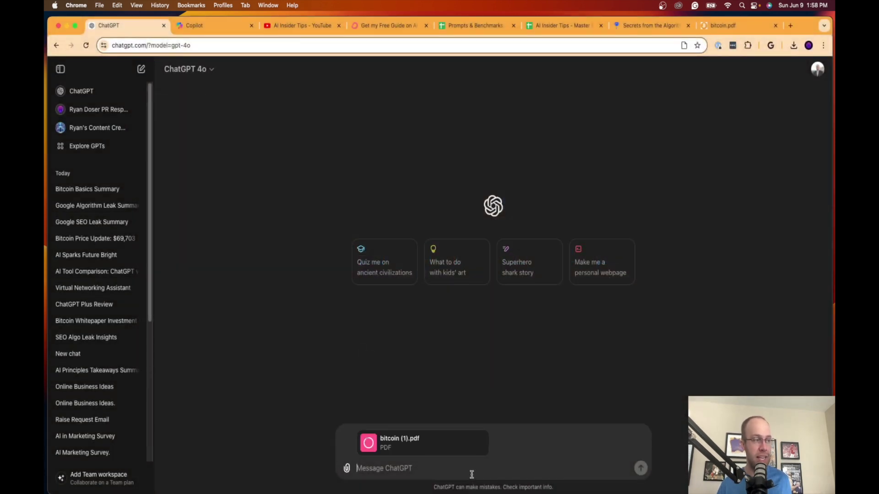
# Ask ChatGPT 'Can you summarize this PDF in 5 bullet points?', then switch to Copilot.
pyautogui.write('Can you summar')
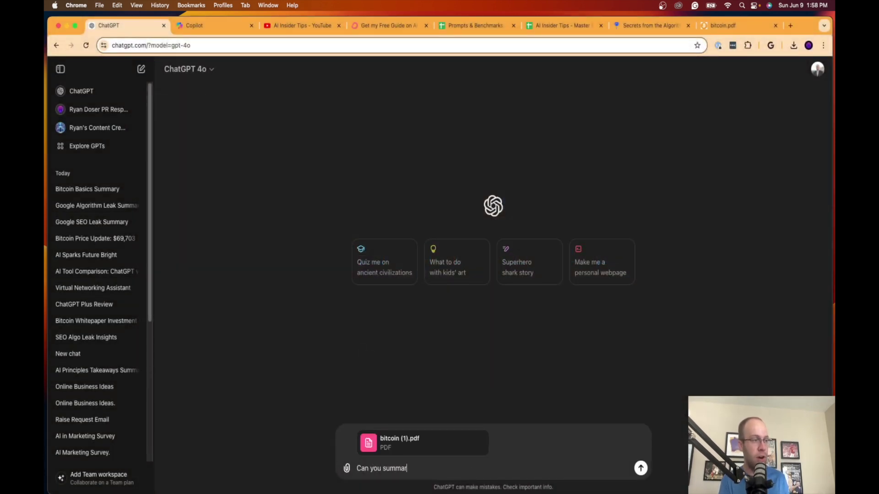
pyautogui.write('ize this PDF')
pyautogui.press('BackSpace')
pyautogui.write('DF in 5 bullet points')
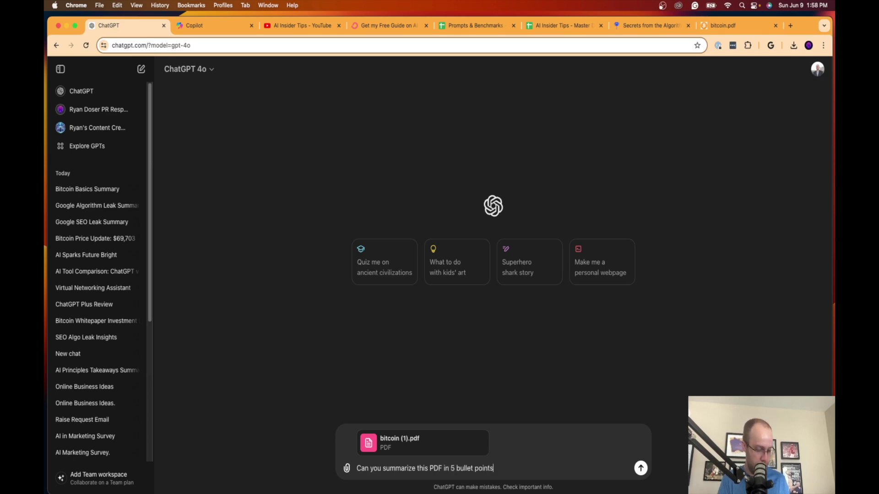
pyautogui.write('?')
pyautogui.press('Return')
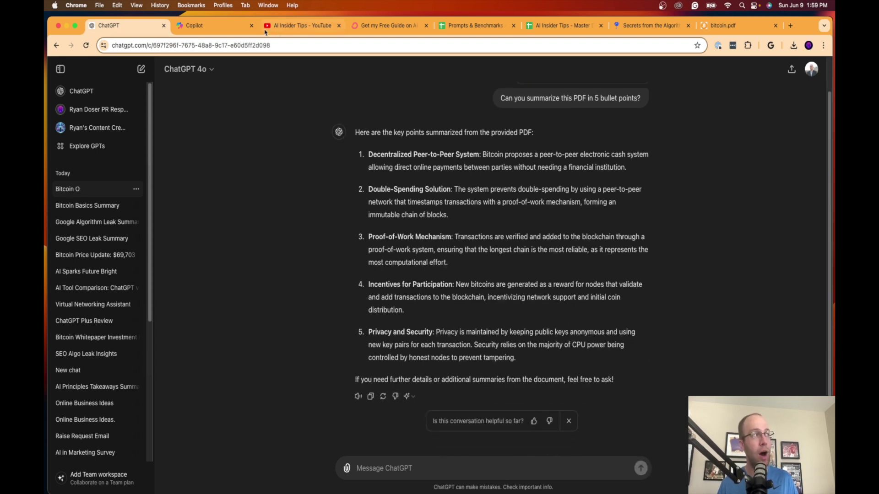
pyautogui.click(201, 25)
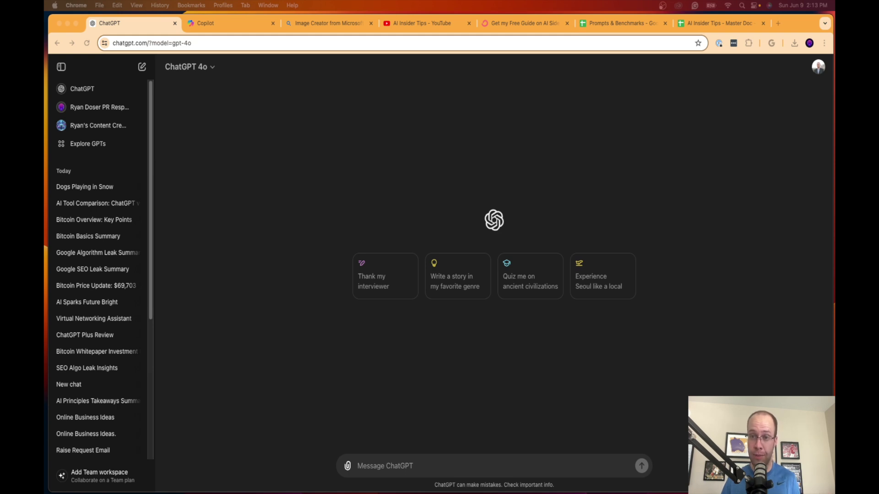
# Send ChatGPT 'Create a realistic image of a golf course with mountains in the background.'.
pyautogui.click(513, 465)
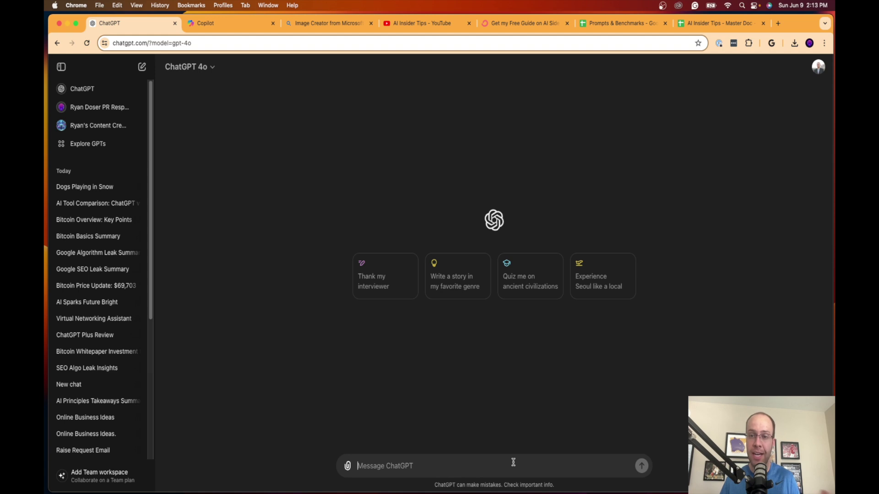
pyautogui.write('Create a realistic image of a golf course with mountains in the background.')
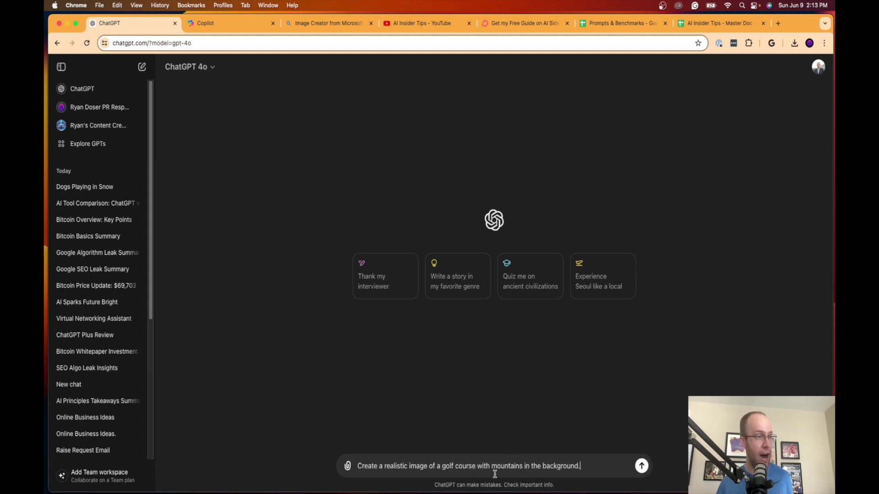
pyautogui.moveTo(372, 466); pyautogui.dragTo(477, 466)
pyautogui.click(593, 470)
pyautogui.press('super+a')
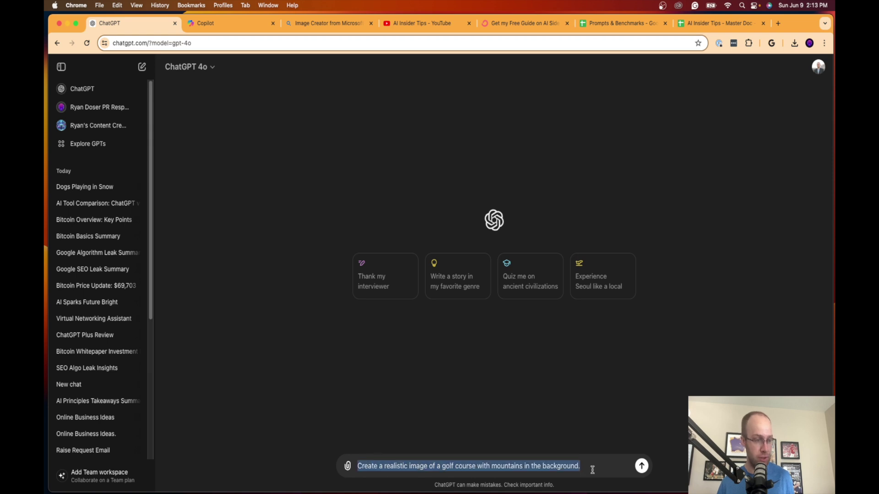
pyautogui.press('Return')
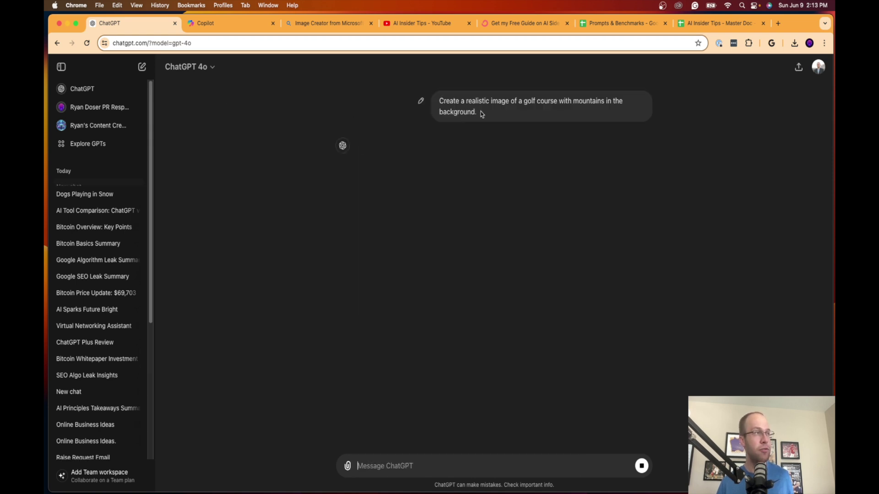
pyautogui.moveTo(481, 111); pyautogui.dragTo(438, 100)
pyautogui.press('super+c')
pyautogui.hotkey('ctrl', 'Tab')
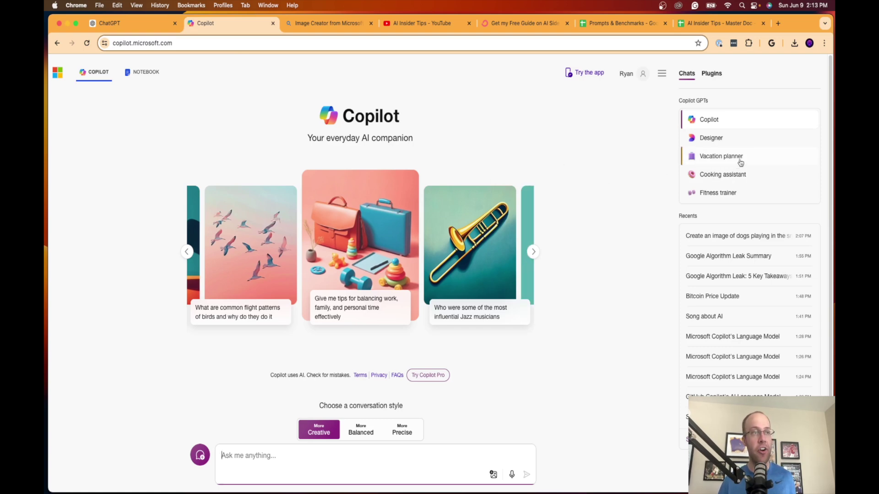
# Send the same golf course prompt to Copilot's Designer, then open the Image Creator gallery.
pyautogui.click(740, 139)
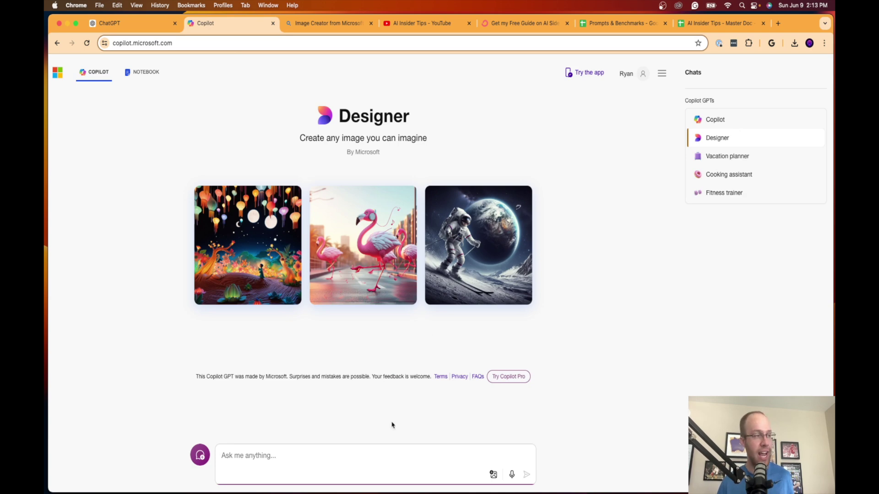
pyautogui.press('super+v')
pyautogui.press('Return')
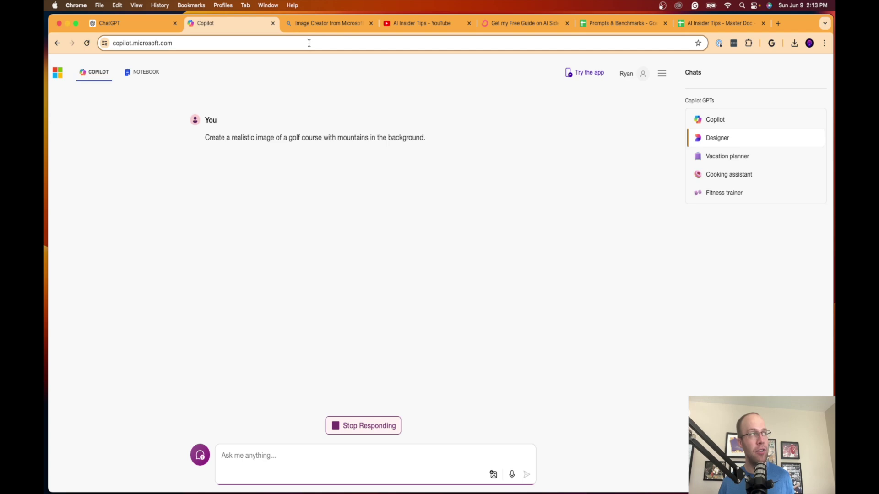
pyautogui.click(310, 25)
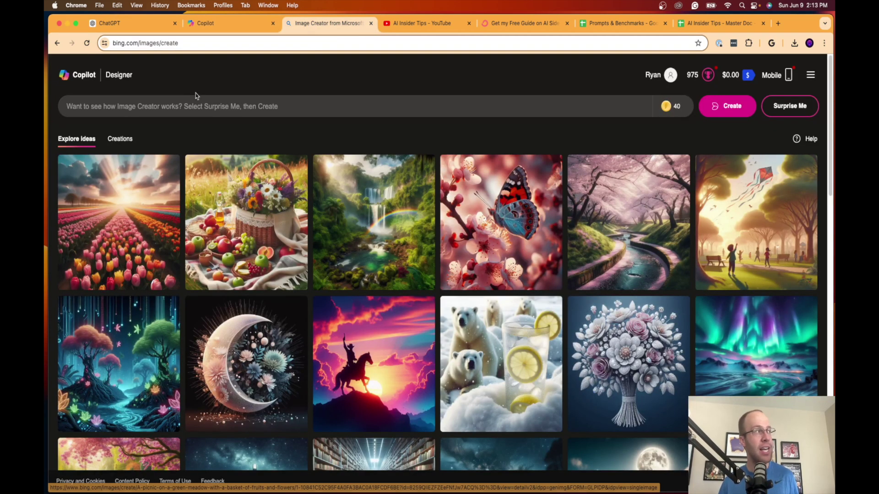
# Look over the Copilot Designer header and bing.com/images/create address, then return to the Copilot chat.
pyautogui.moveTo(133, 76); pyautogui.dragTo(107, 77)
pyautogui.click(173, 79)
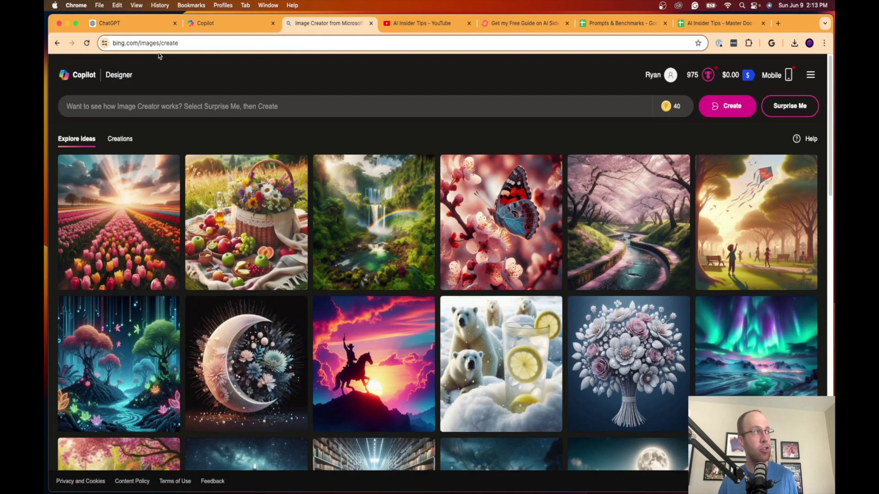
pyautogui.click(161, 43)
pyautogui.moveTo(175, 42); pyautogui.dragTo(149, 40)
pyautogui.click(226, 58)
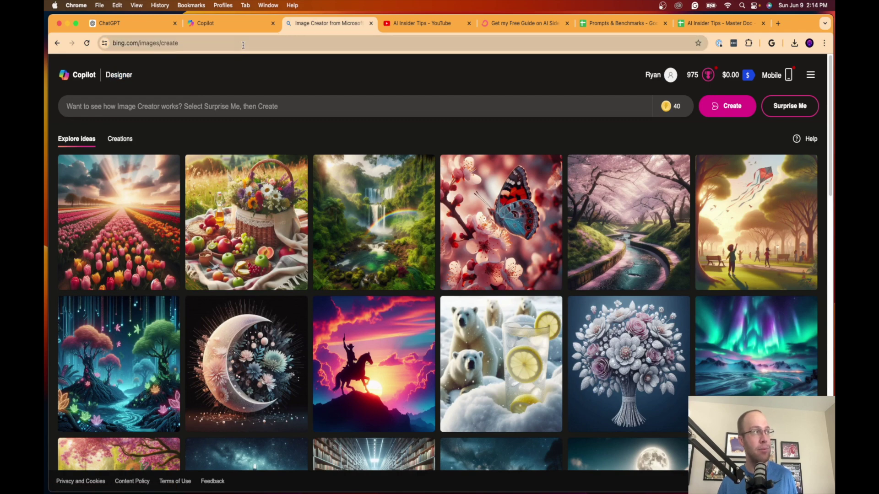
pyautogui.click(238, 43)
pyautogui.click(231, 74)
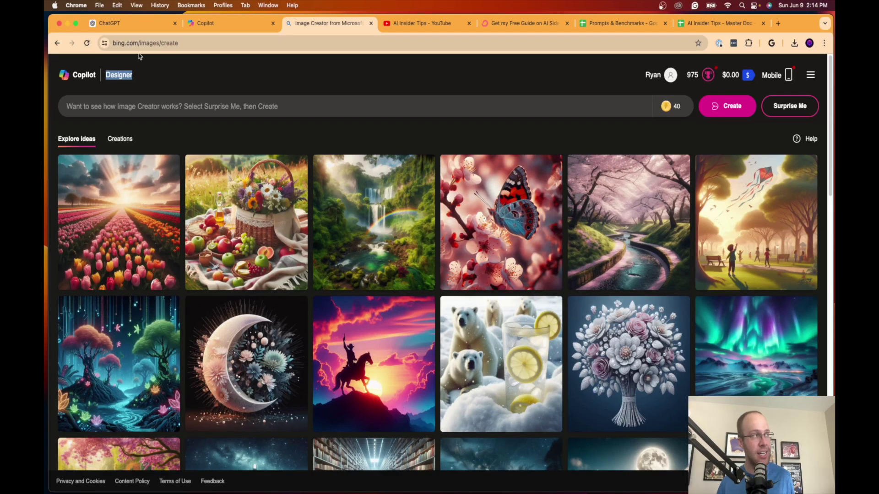
pyautogui.moveTo(163, 67); pyautogui.dragTo(63, 68)
pyautogui.click(187, 76)
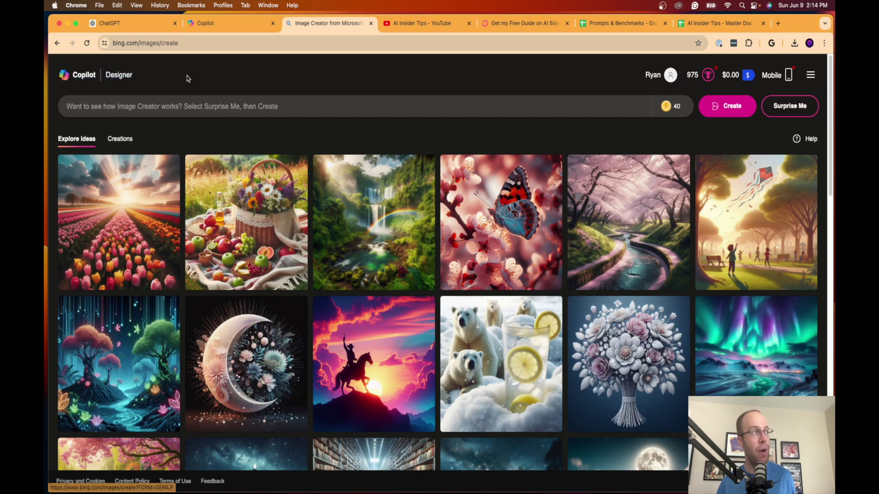
pyautogui.click(220, 26)
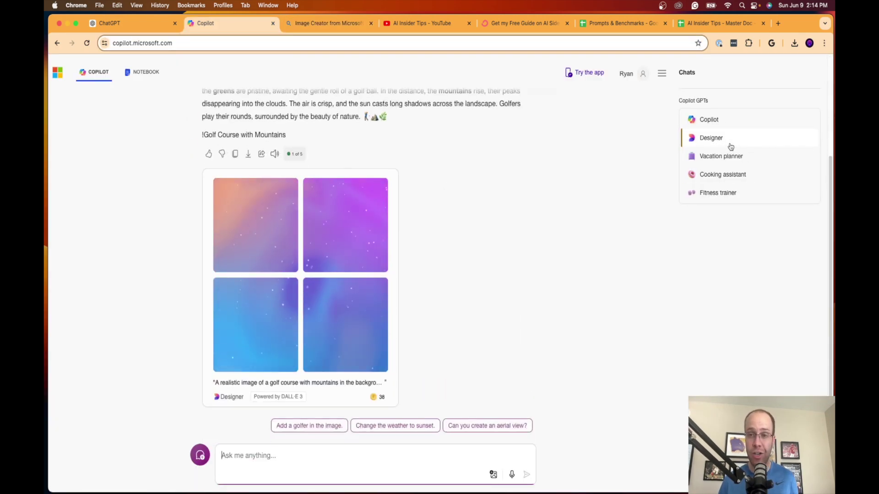
# View ChatGPT's generated golf course image full size, then close the viewer.
pyautogui.scroll(1, 373, 328)
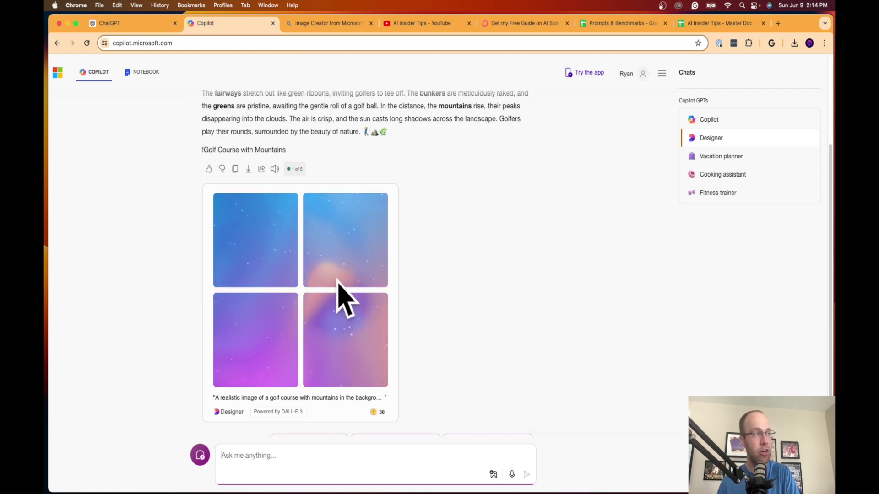
pyautogui.click(173, 21)
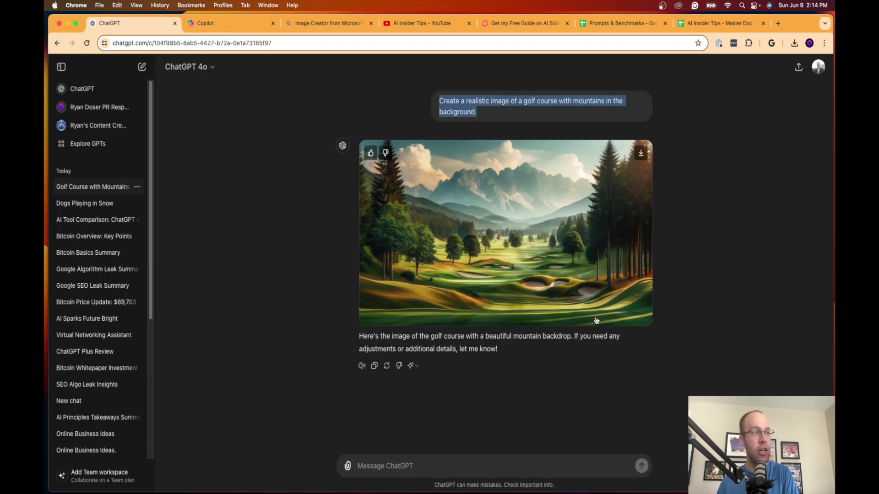
pyautogui.click(572, 233)
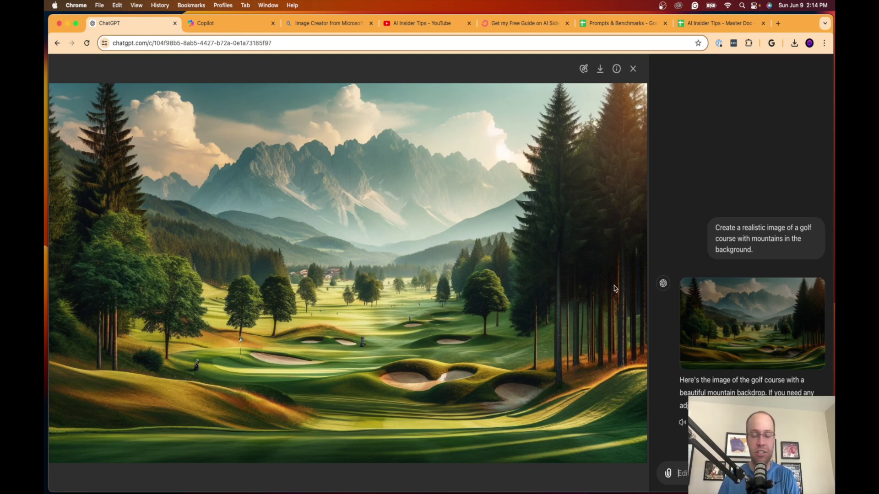
pyautogui.click(633, 69)
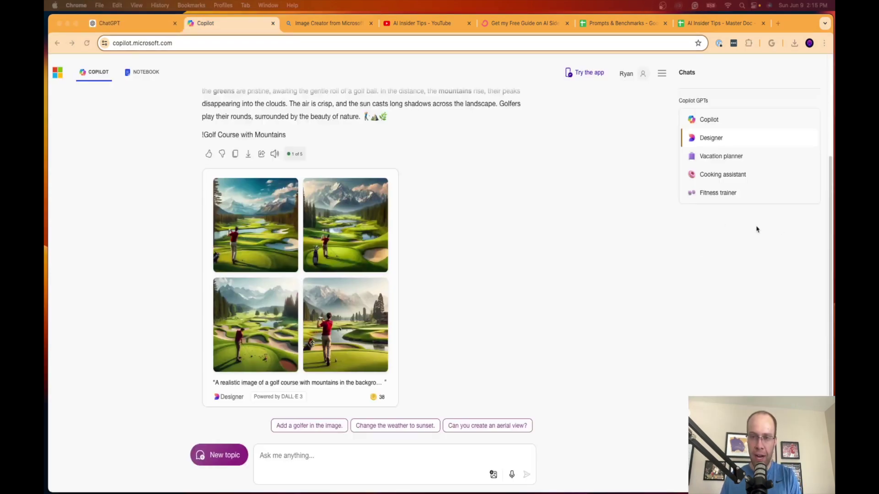
pyautogui.scroll(3, 520, 202)
pyautogui.scroll(-3, 360, 192)
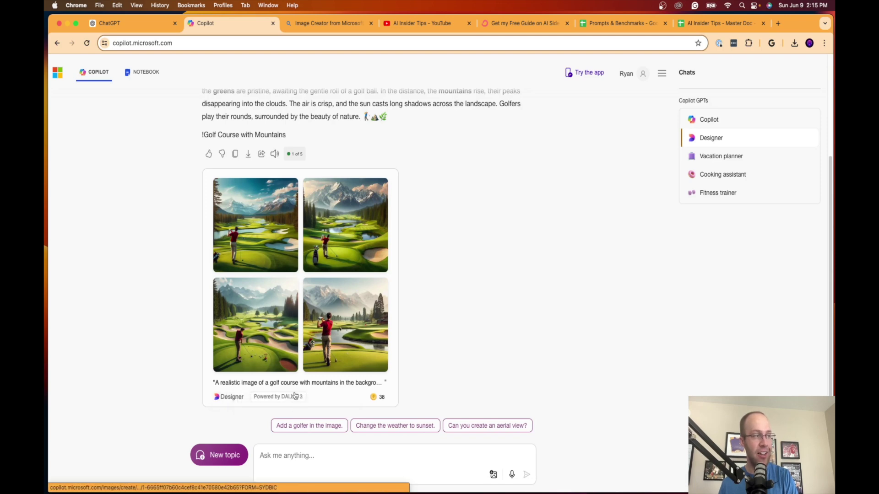
pyautogui.click(241, 244)
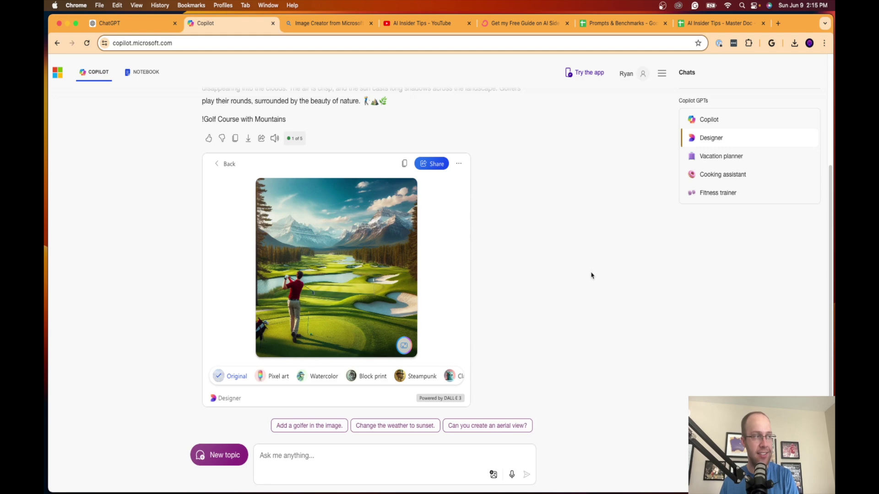
pyautogui.click(228, 163)
pyautogui.click(278, 326)
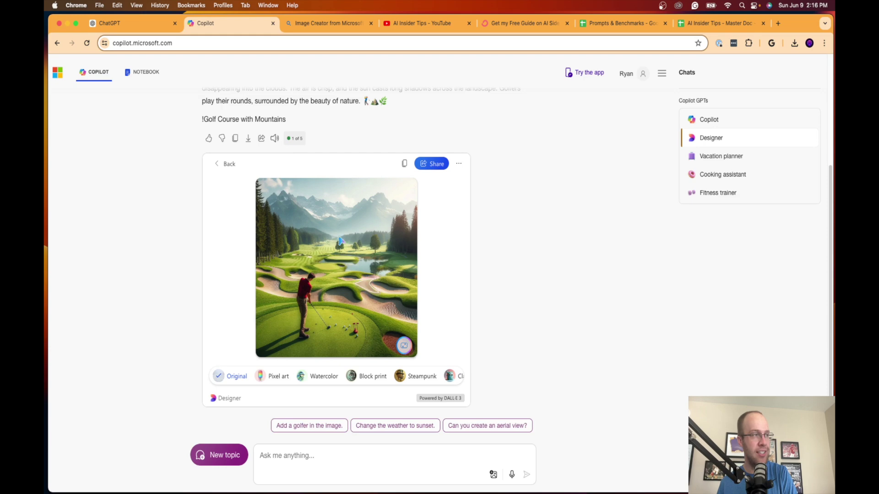
pyautogui.click(227, 165)
pyautogui.click(365, 327)
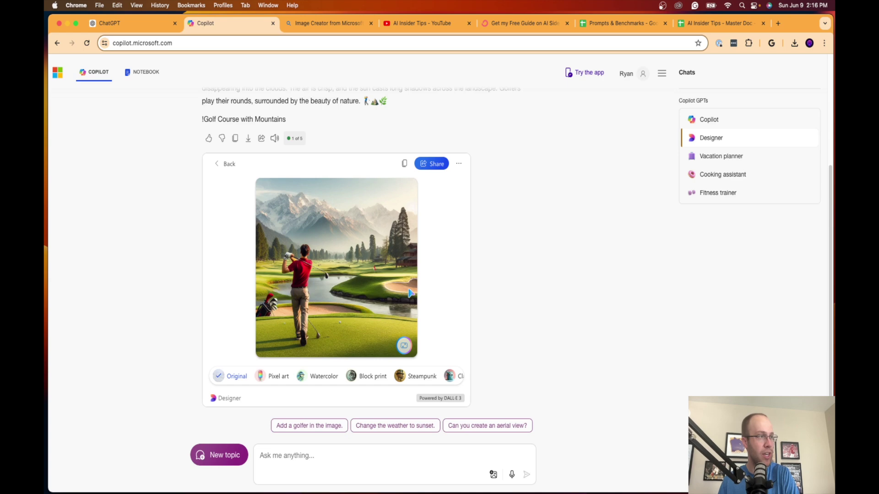
pyautogui.press('Escape')
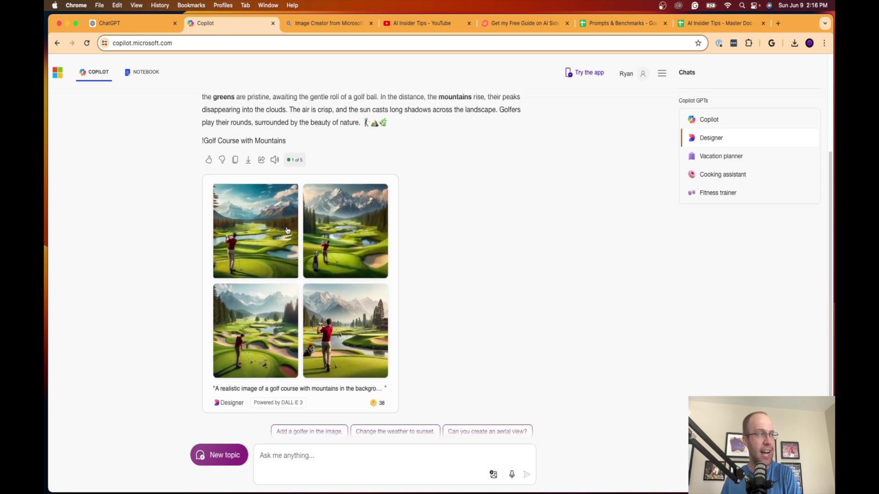
pyautogui.scroll(3, 295, 195)
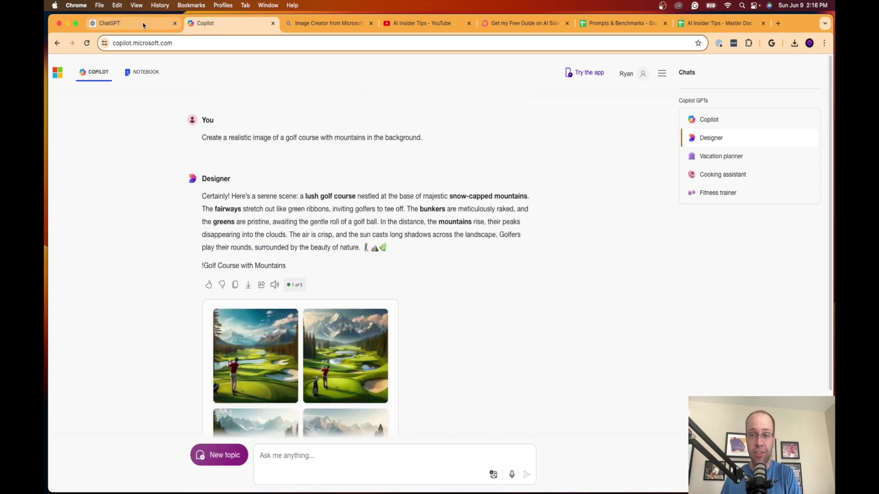
pyautogui.click(143, 25)
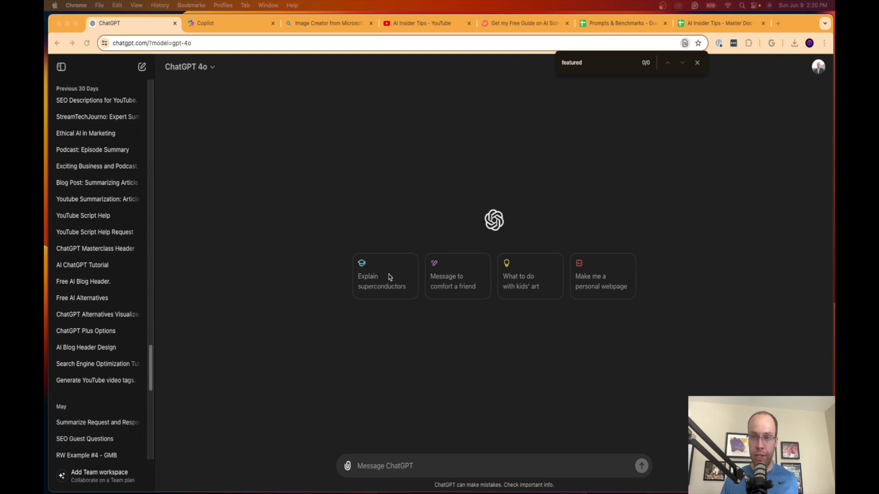
# Paste the 'ChatGPT vs Copilot' blog header prompt into ChatGPT and copy it for reuse.
pyautogui.click(425, 466)
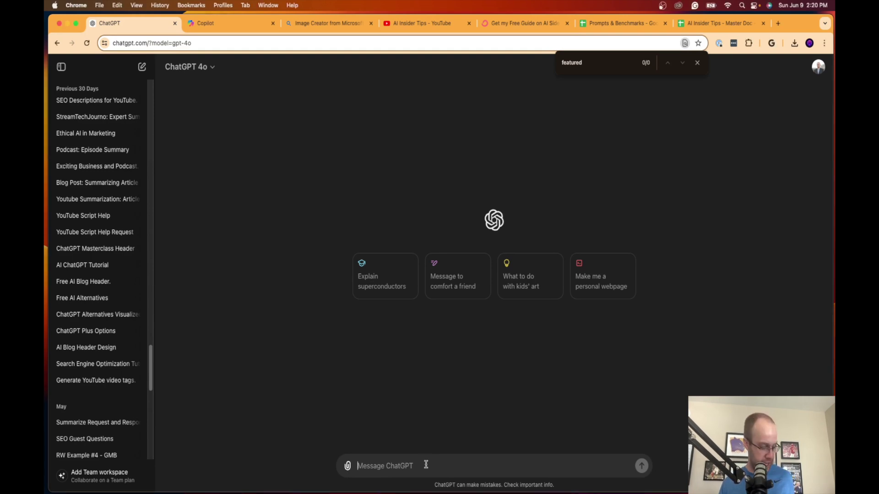
pyautogui.write("A visually striking blog post header featuring the white, centered text 'ChatGPT vs Copilot' over a background symbolizing artificial intelligence. The color scheme is dominated by light green tones with additional vibrant colors and dynamic lighting. The background includes abstract digital elements like circuit patterns and visual representations of neural networks, suggesting a theme of AI technology and innovation. The image should have an aspect ratio of 16:9, suitable for a blog post header. Ensure the text is spelled correctly: 'ChatGPT vs Copilot'.")
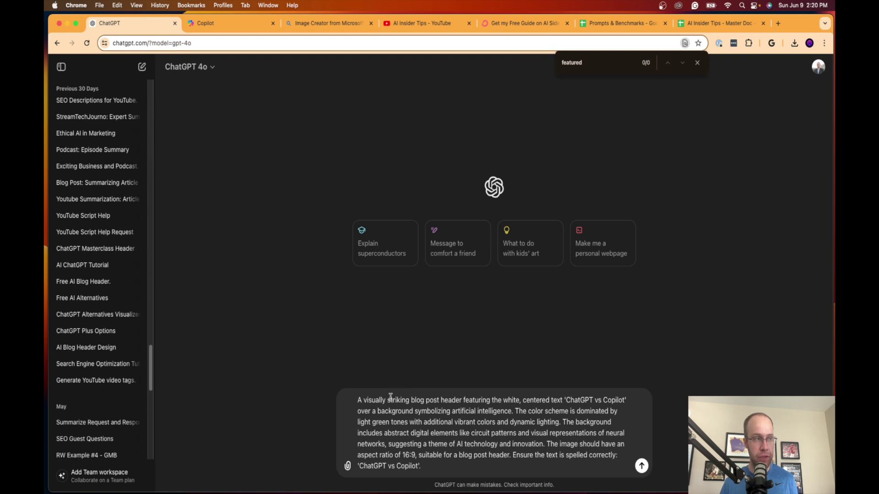
pyautogui.moveTo(390, 400); pyautogui.dragTo(623, 400)
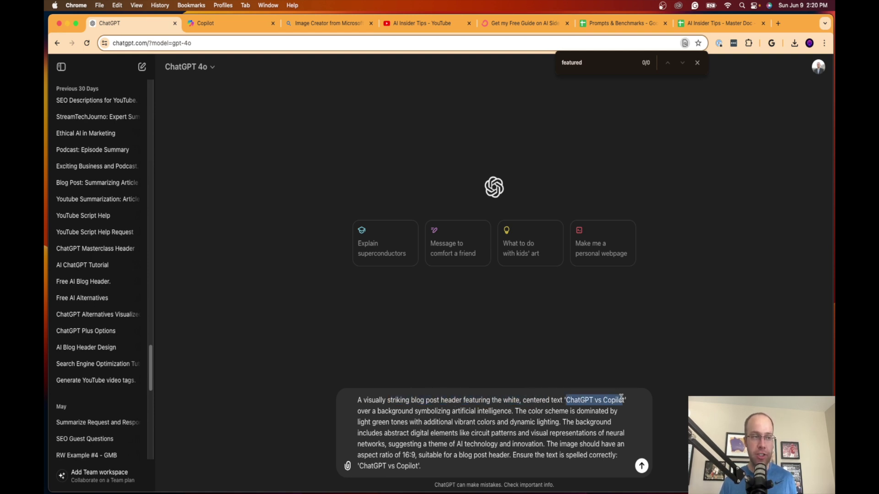
pyautogui.click(621, 400)
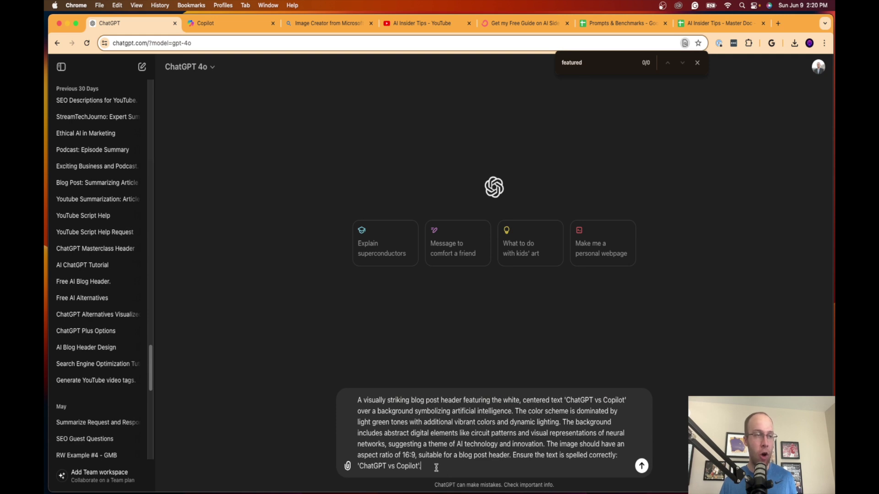
pyautogui.moveTo(437, 468); pyautogui.dragTo(356, 404)
pyautogui.press('super+c')
# Send the blog header prompt to ChatGPT and move to the Copilot Designer chat.
pyautogui.click(442, 414)
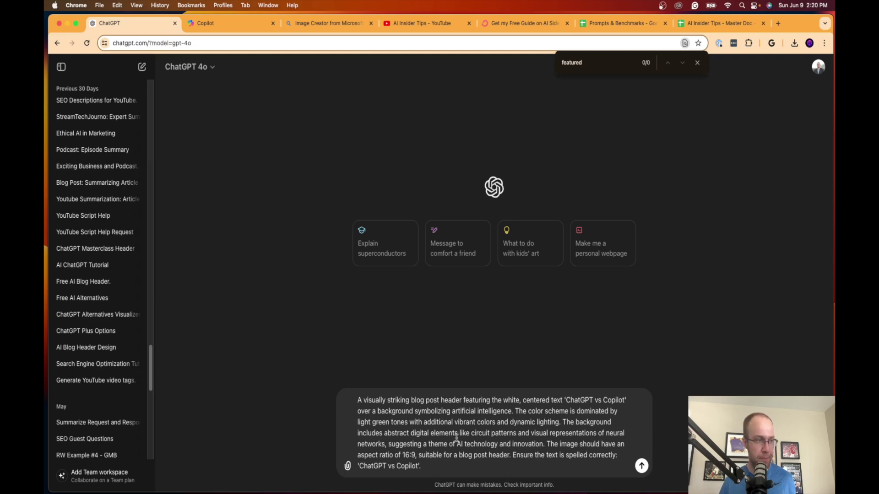
pyautogui.moveTo(409, 459); pyautogui.dragTo(344, 404)
pyautogui.click(428, 396)
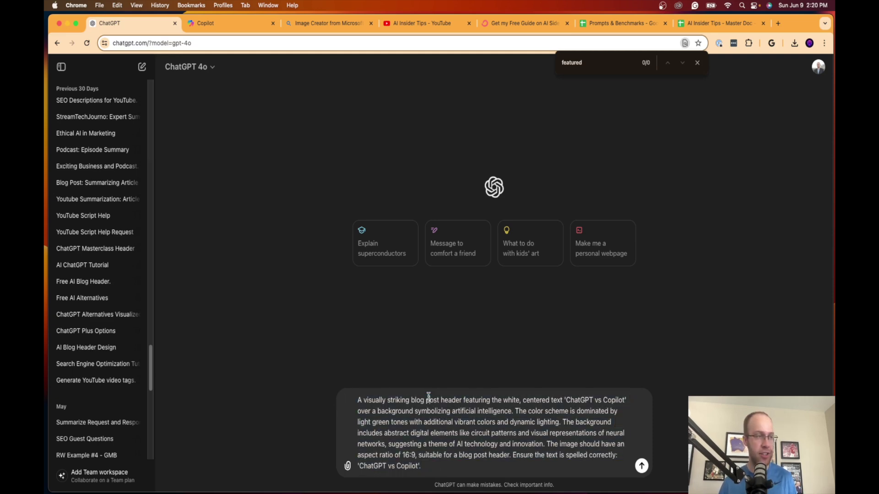
pyautogui.press('Return')
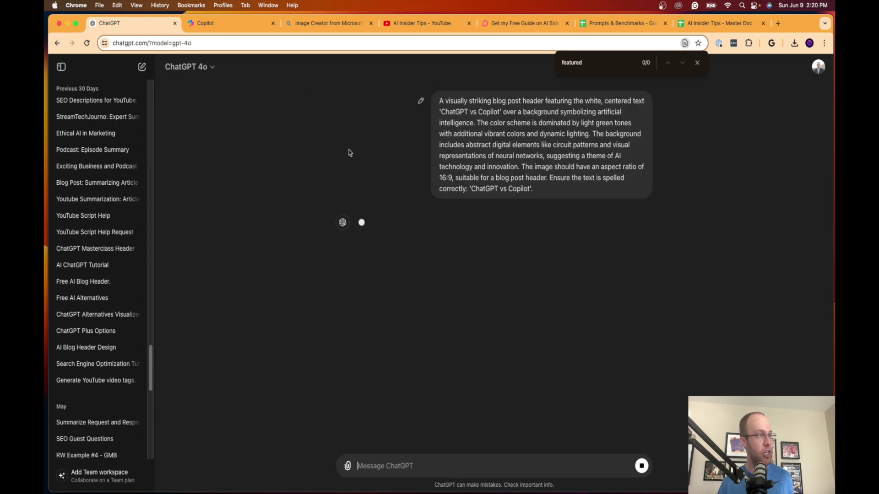
pyautogui.click(225, 26)
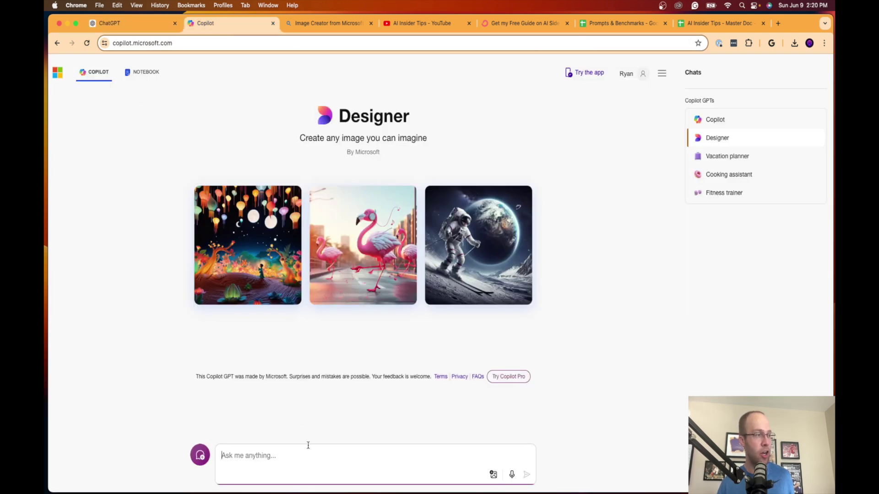
# Send the same header prompt to Designer and enlarge the bottom-right and top-right results.
pyautogui.press('super+v')
pyautogui.press('Return')
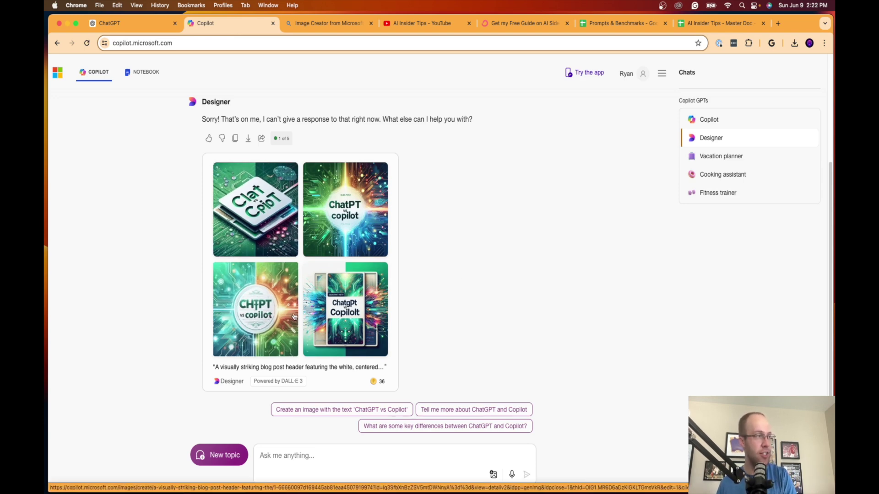
pyautogui.click(371, 311)
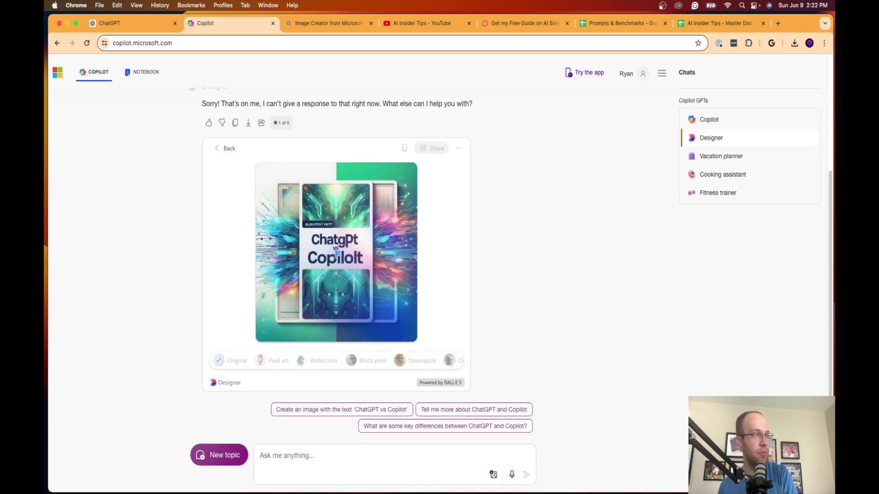
pyautogui.click(226, 148)
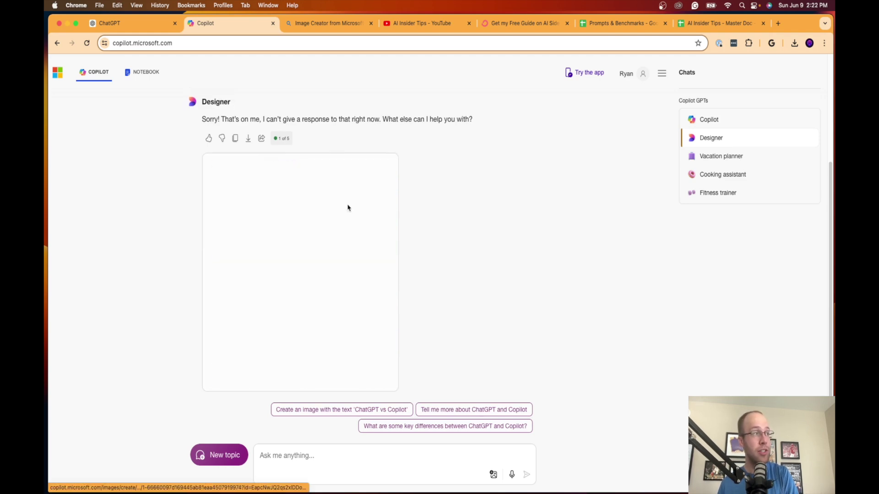
pyautogui.click(347, 215)
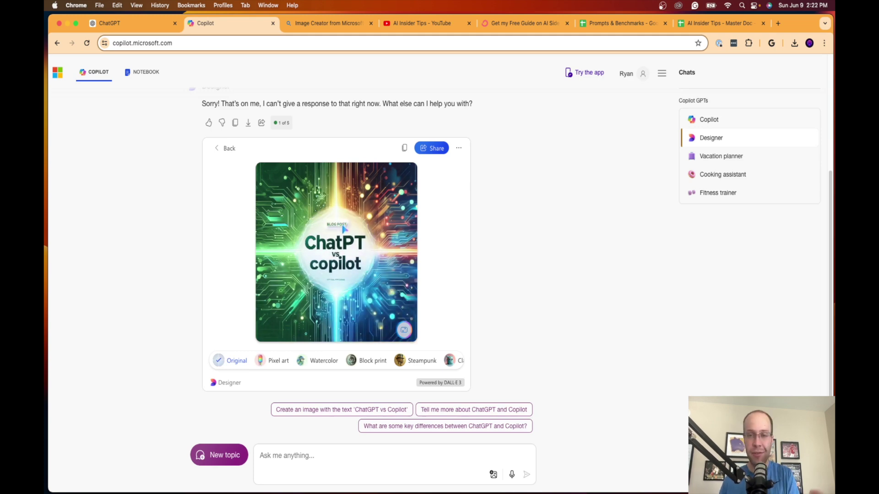
pyautogui.click(225, 149)
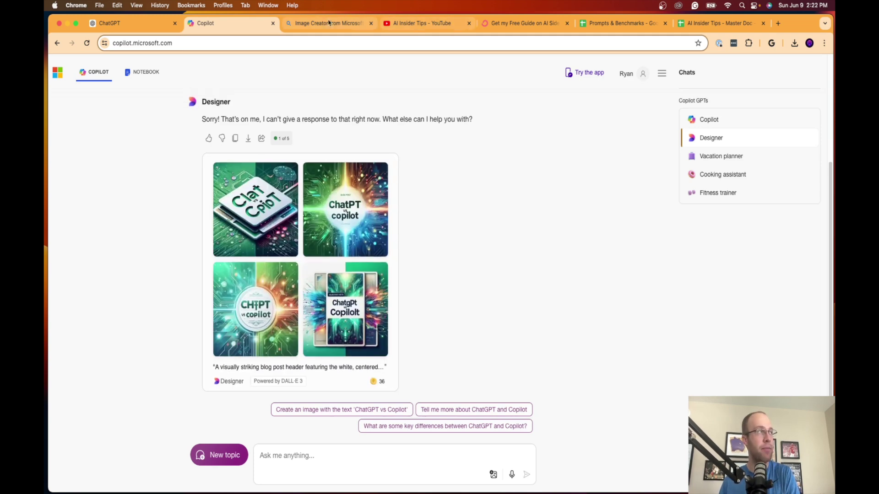
pyautogui.click(132, 23)
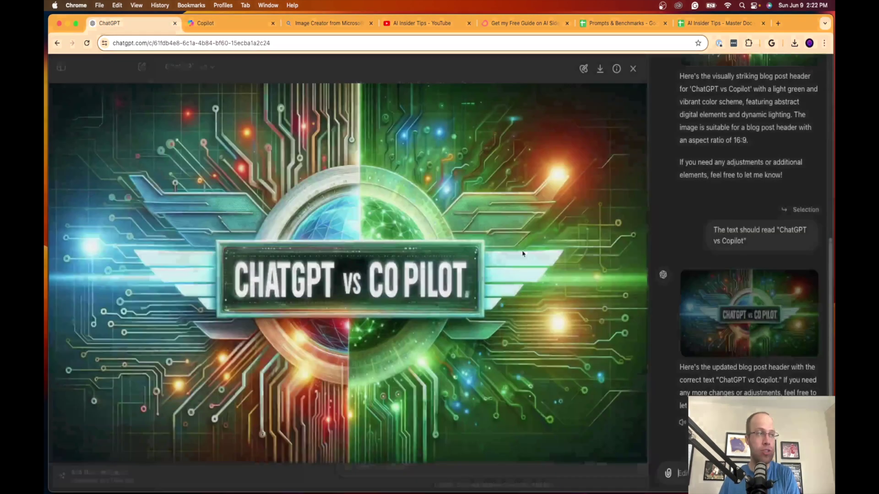
# Enlarge the corrected header, then scroll up and open the earlier 'GGPT vs COPILOT' image.
pyautogui.click(524, 275)
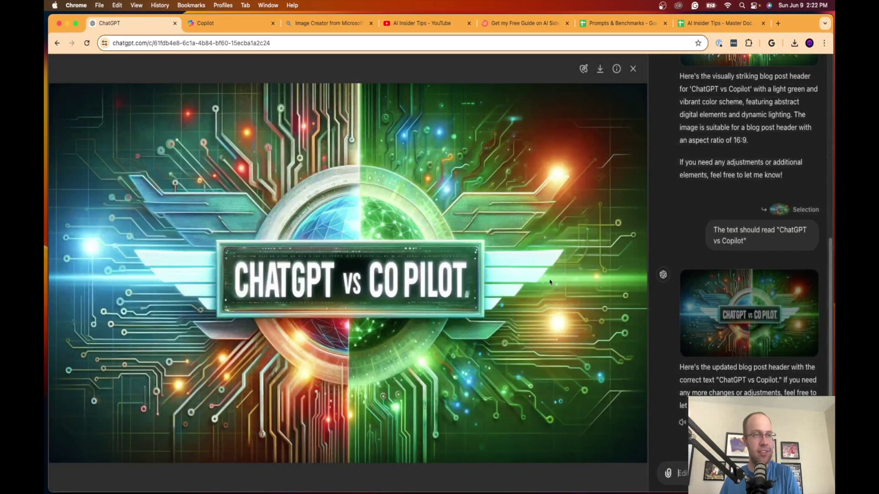
pyautogui.click(633, 69)
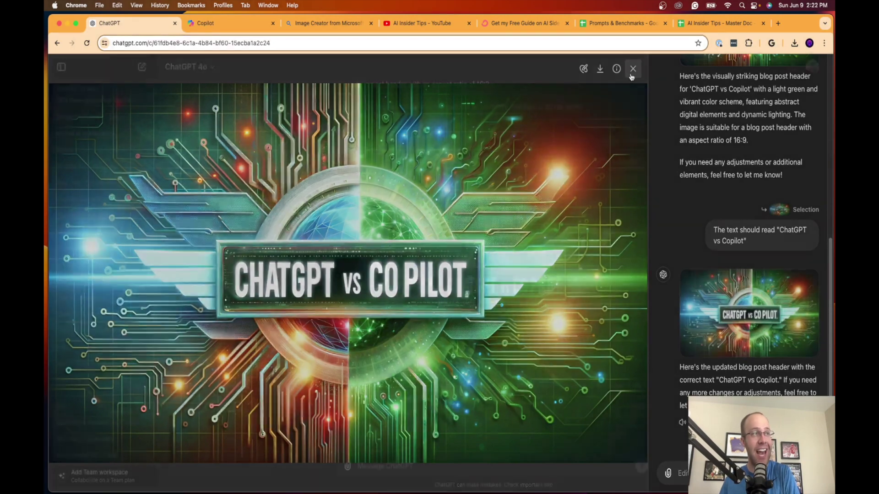
pyautogui.scroll(10, 598, 241)
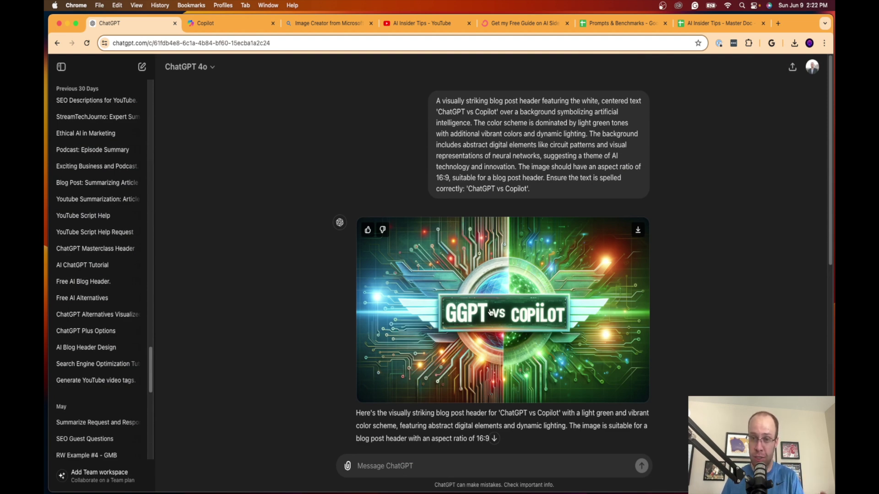
pyautogui.click(516, 310)
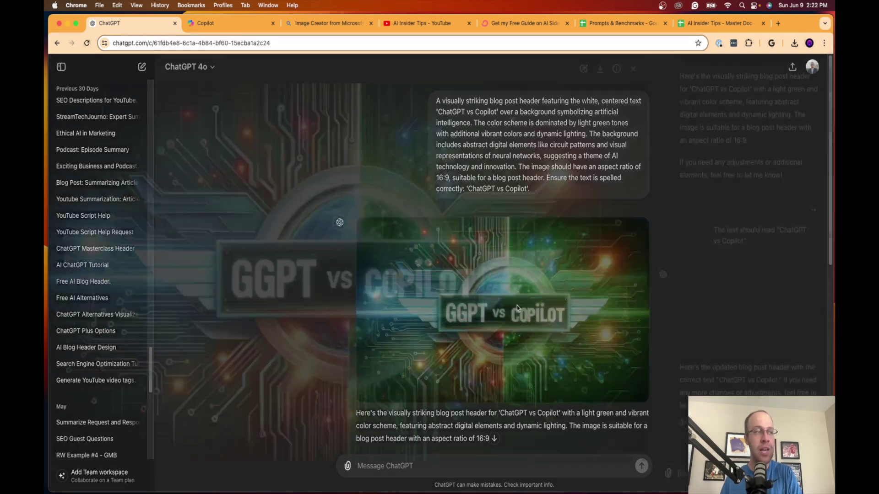
# Mark the misspelled title for editing, then cancel the edit and close the viewer.
pyautogui.click(583, 69)
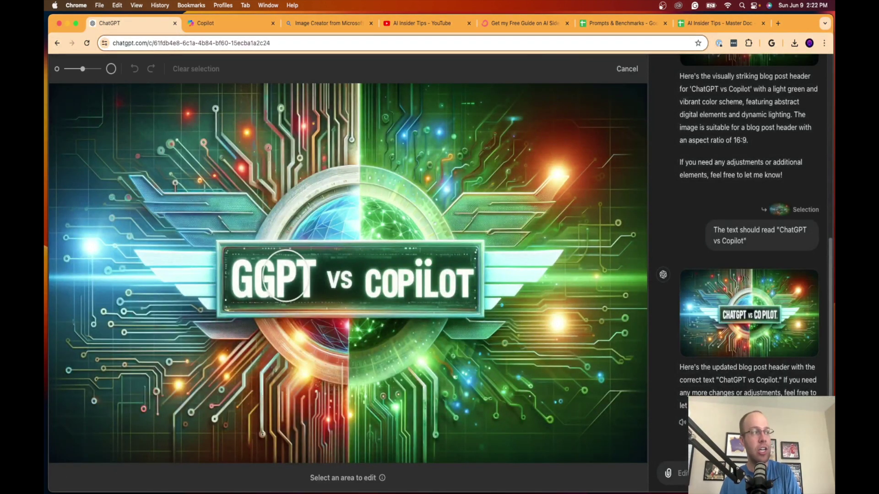
pyautogui.moveTo(236, 277); pyautogui.dragTo(457, 280)
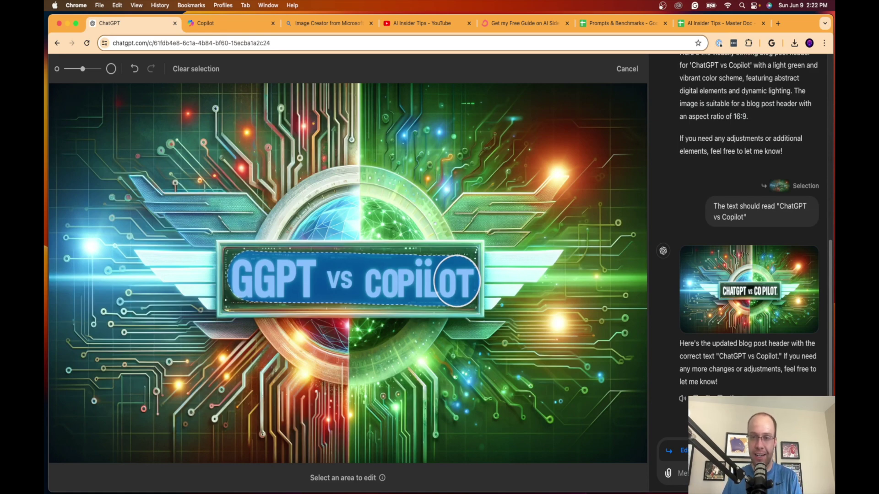
pyautogui.scroll(5, 805, 284)
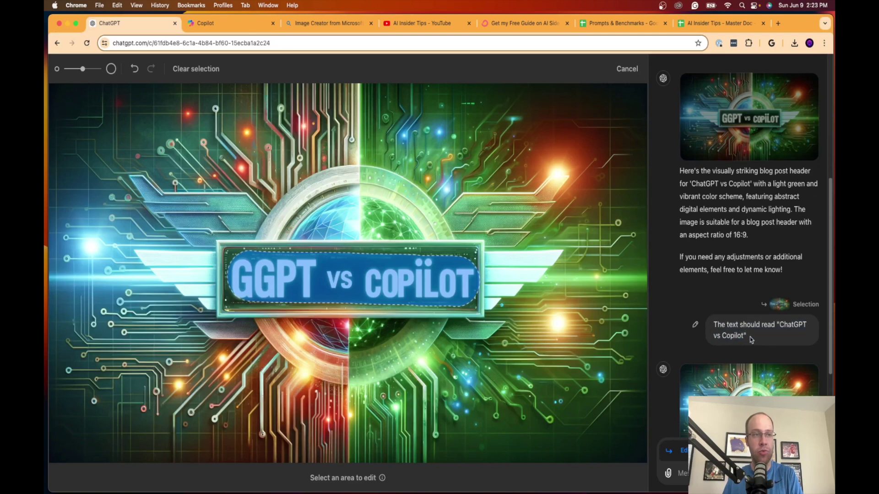
pyautogui.click(637, 72)
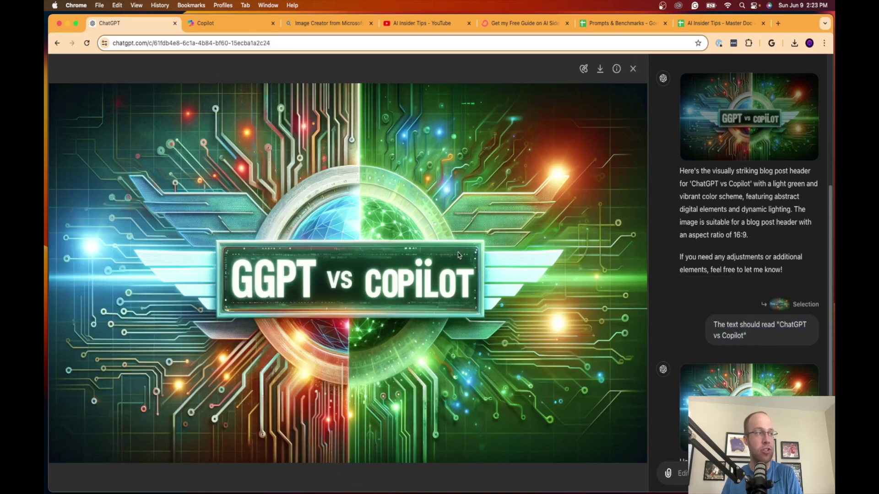
pyautogui.click(633, 69)
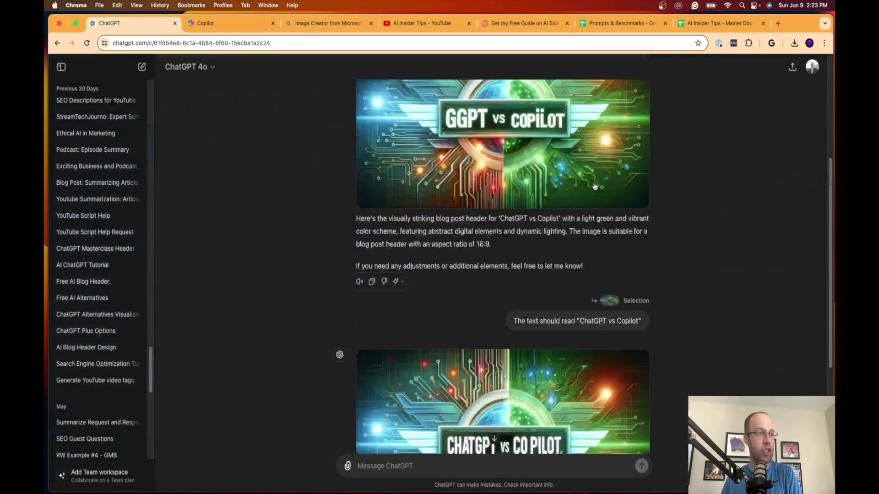
# Open the 'CHATGPT vs CO PILOT' image full size, then switch to Copilot's Designer results.
pyautogui.scroll(-4, 503, 298)
pyautogui.click(534, 302)
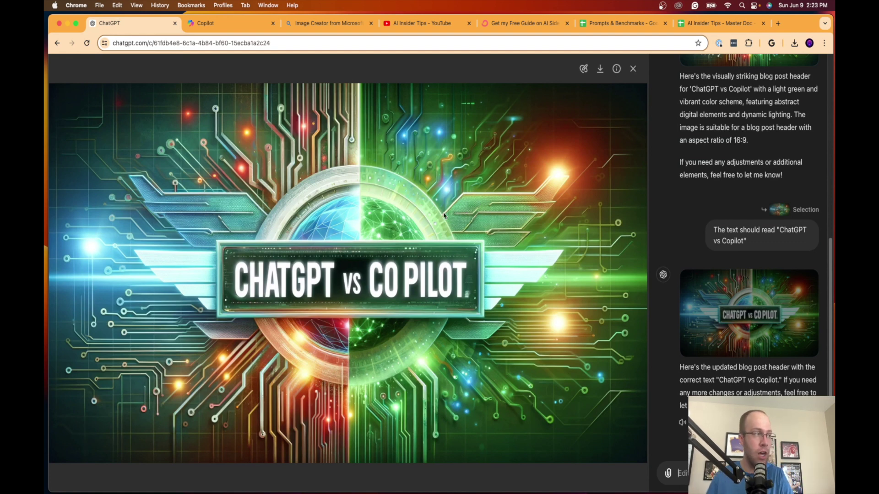
pyautogui.click(237, 24)
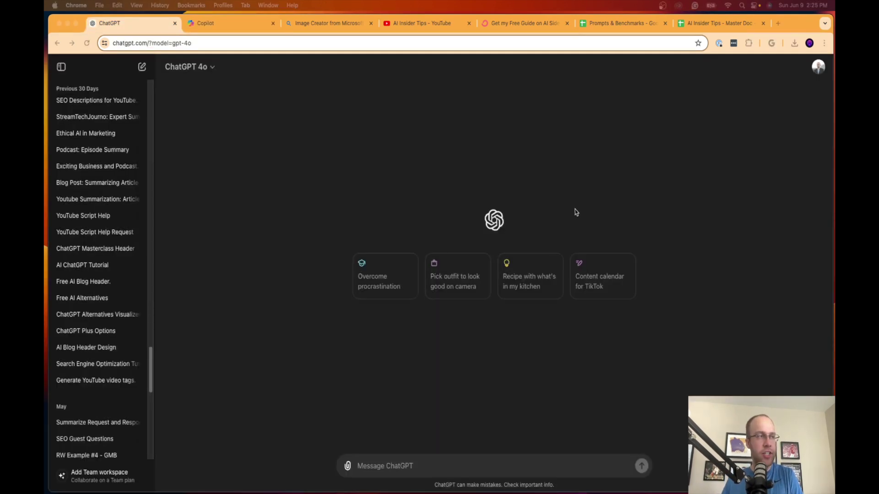
# Return to the empty new GPT-4o chat in ChatGPT.
pyautogui.click(576, 212)
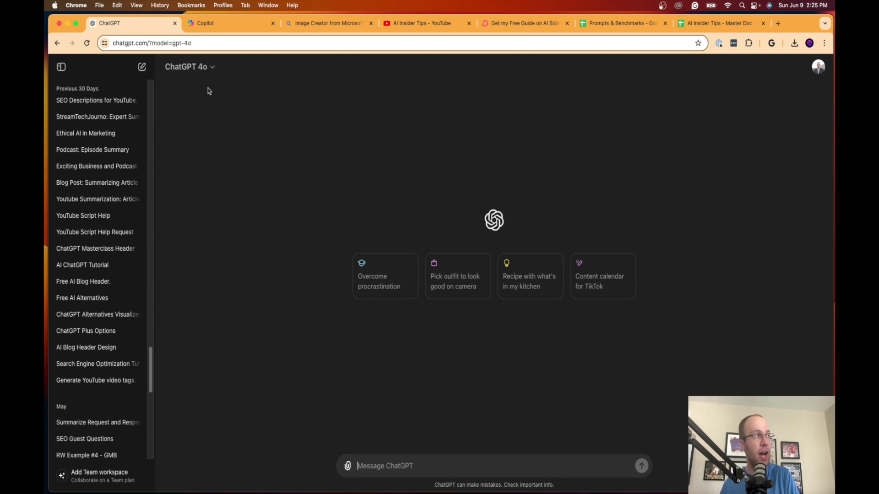
# Check ChatGPT's model list (GPT-4o, GPT-4, GPT-3.5), then go to the Copilot home page.
pyautogui.click(202, 71)
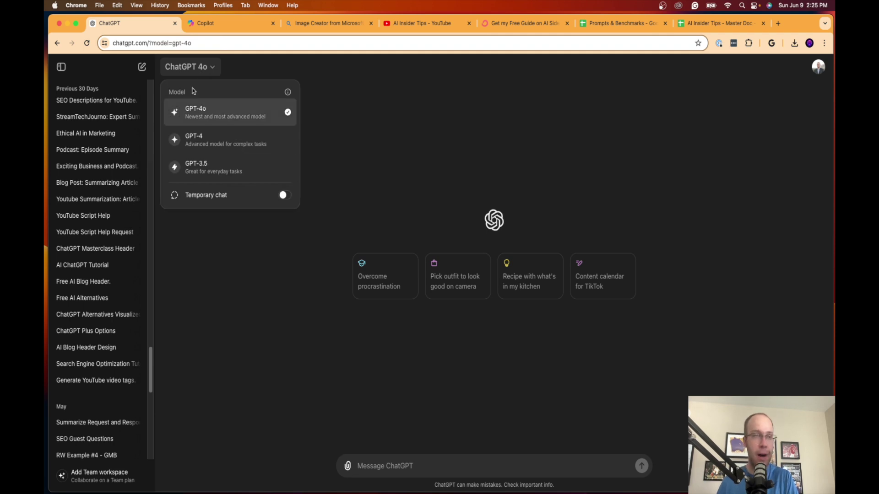
pyautogui.click(210, 23)
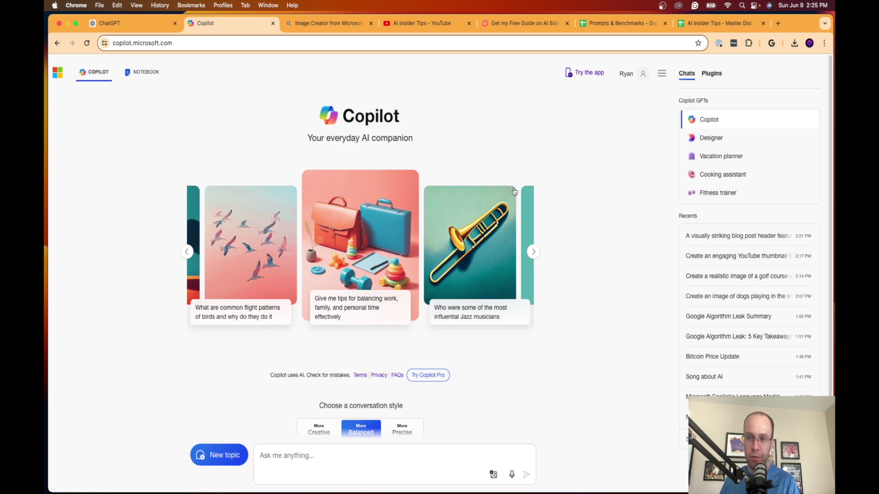
# Look over the $20.00/month Copilot Pro upgrade offer, then dismiss it.
pyautogui.scroll(-1, 503, 404)
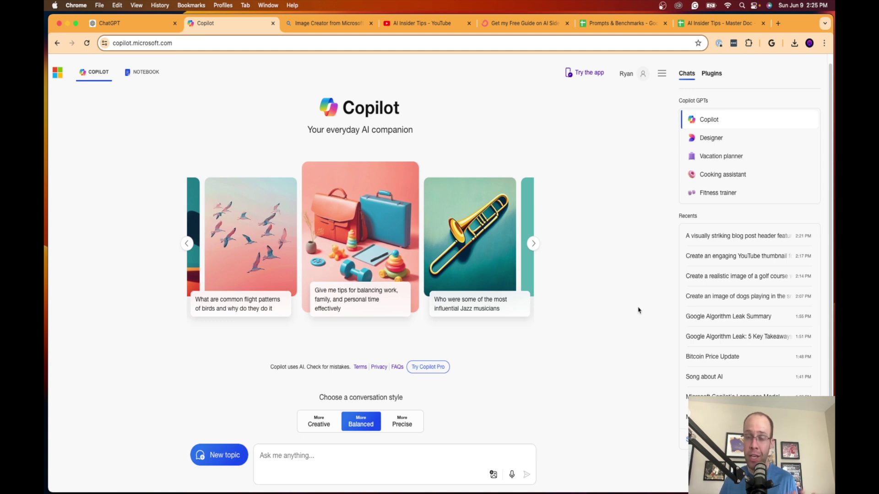
pyautogui.click(427, 368)
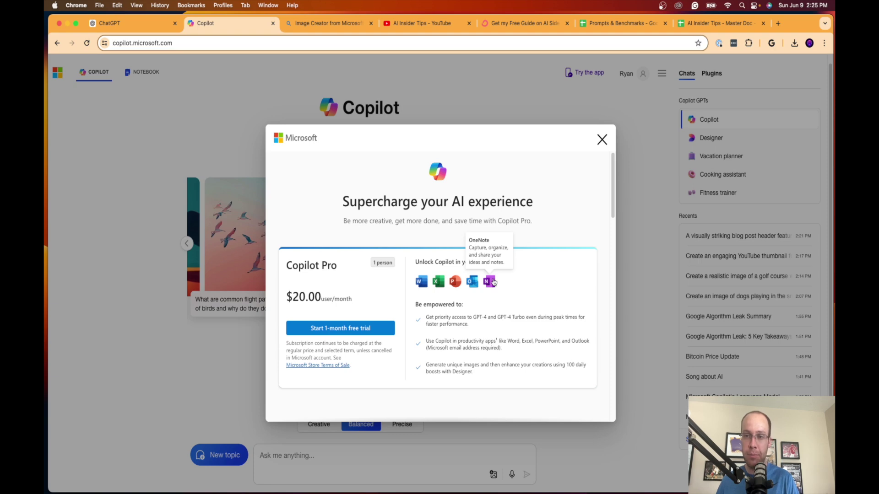
pyautogui.click(602, 139)
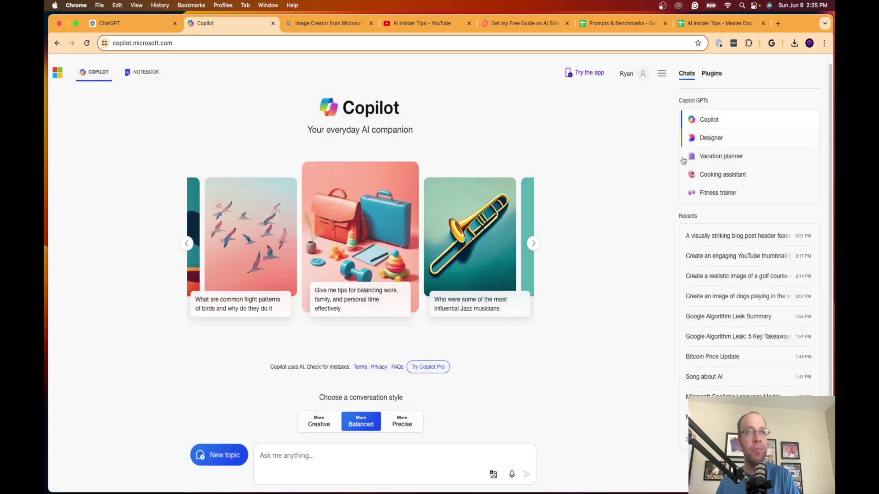
# Browse Copilot's plugins list, then return to ChatGPT's empty GPT-4o chat.
pyautogui.click(711, 73)
pyautogui.scroll(-5, 734, 225)
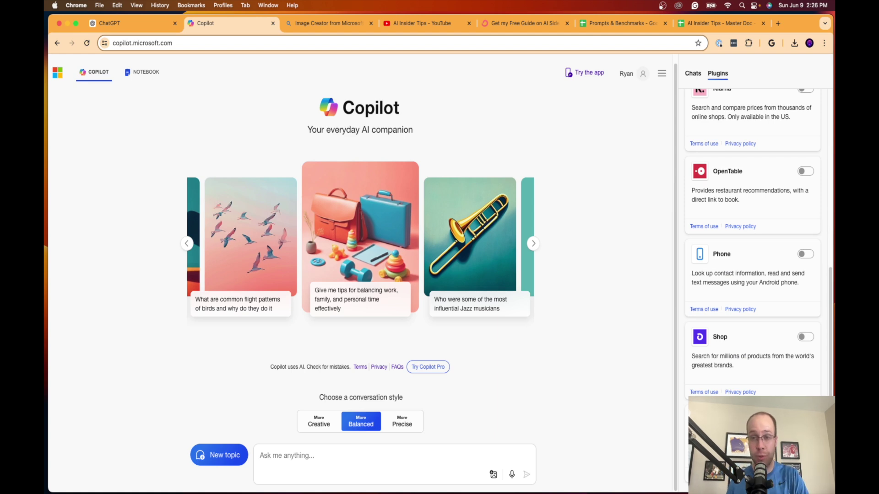
pyautogui.click(133, 24)
pyautogui.click(362, 145)
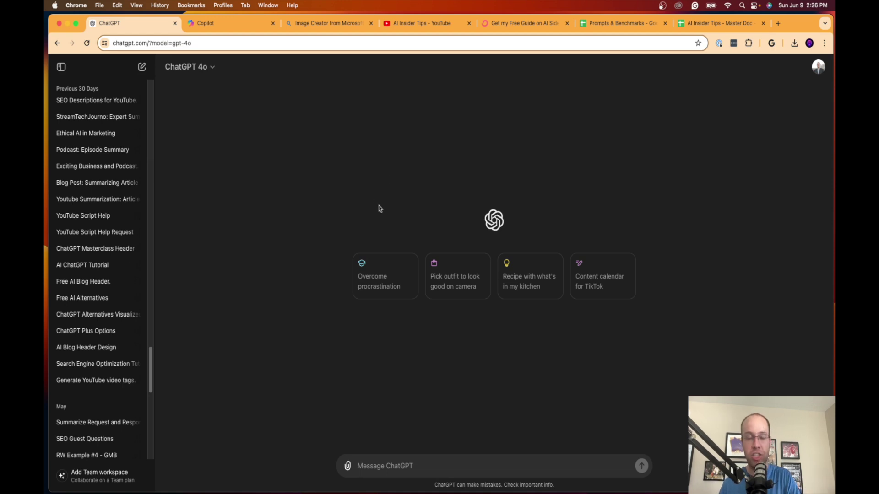
# Keep GPT-4o as the model and scroll the sidebar up to the custom GPTs and today's chats.
pyautogui.click(191, 71)
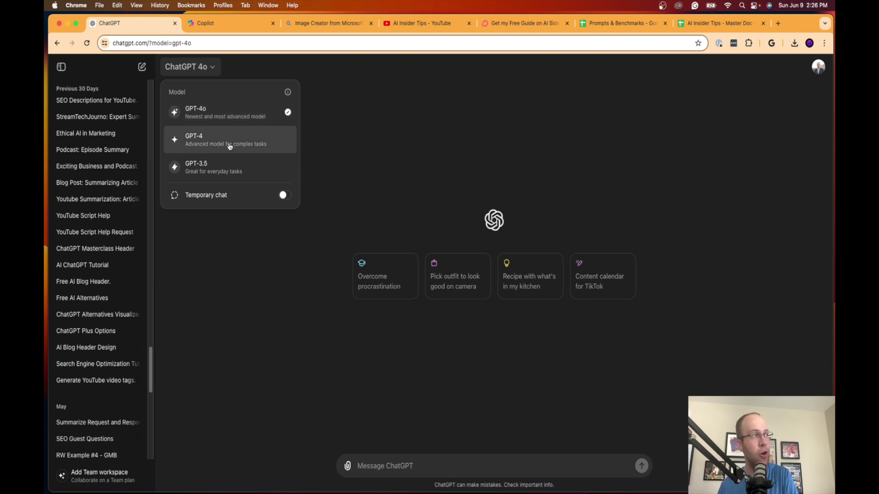
pyautogui.click(158, 267)
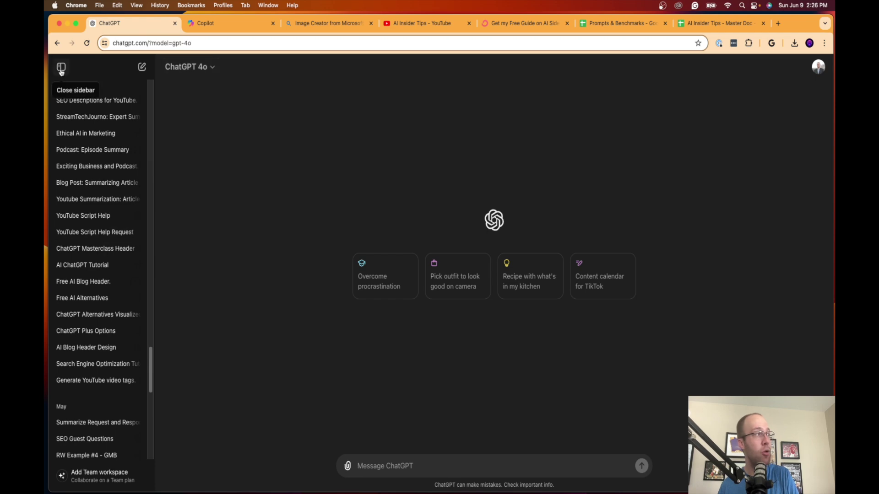
pyautogui.scroll(20, 138, 196)
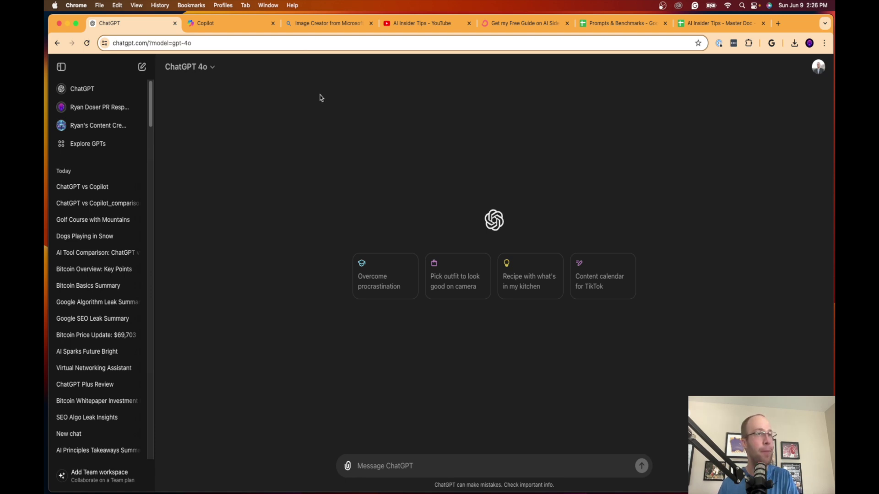
# Switch between Copilot and ChatGPT, ending on Copilot's plugin list.
pyautogui.click(214, 25)
pyautogui.click(157, 27)
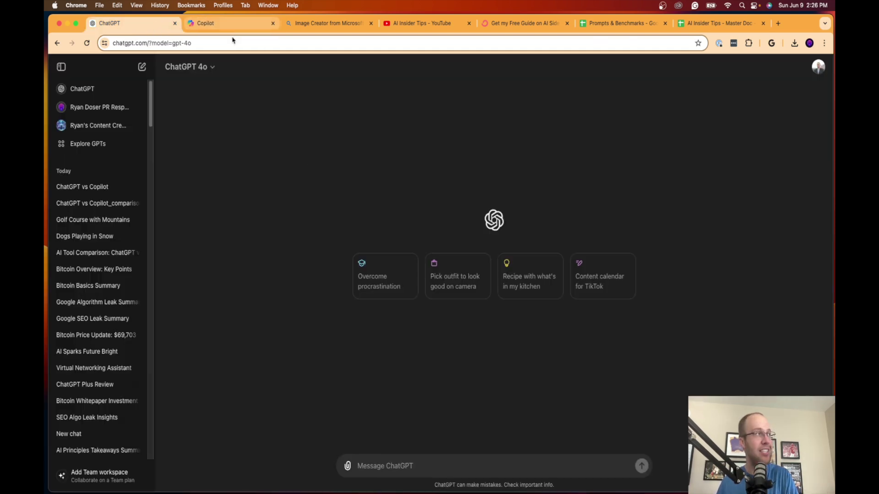
pyautogui.click(223, 22)
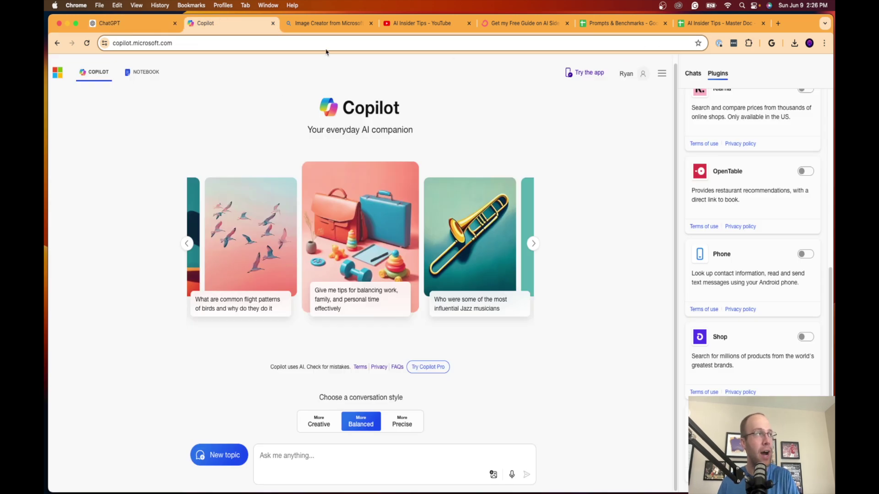
# Browse the AI Insider Tips YouTube Videos page, then move to the free AI side hustles guide page.
pyautogui.click(407, 24)
pyautogui.scroll(-2, 533, 184)
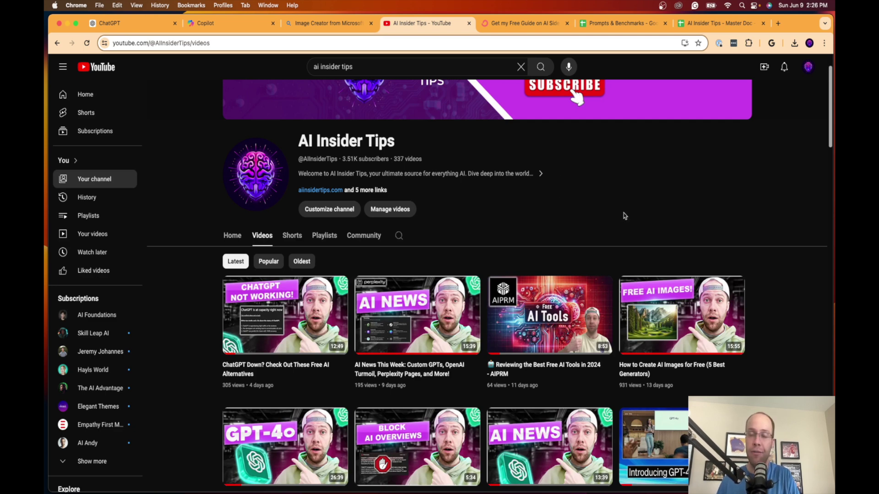
pyautogui.scroll(2, 624, 216)
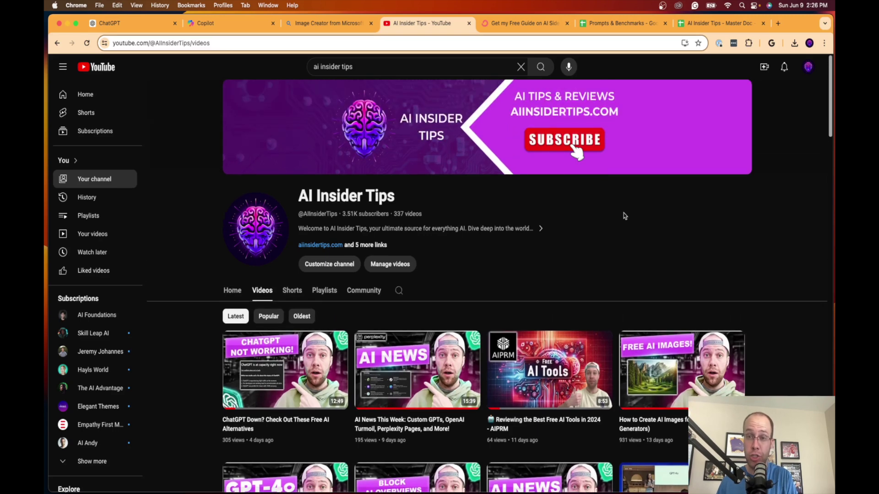
pyautogui.scroll(-2, 623, 213)
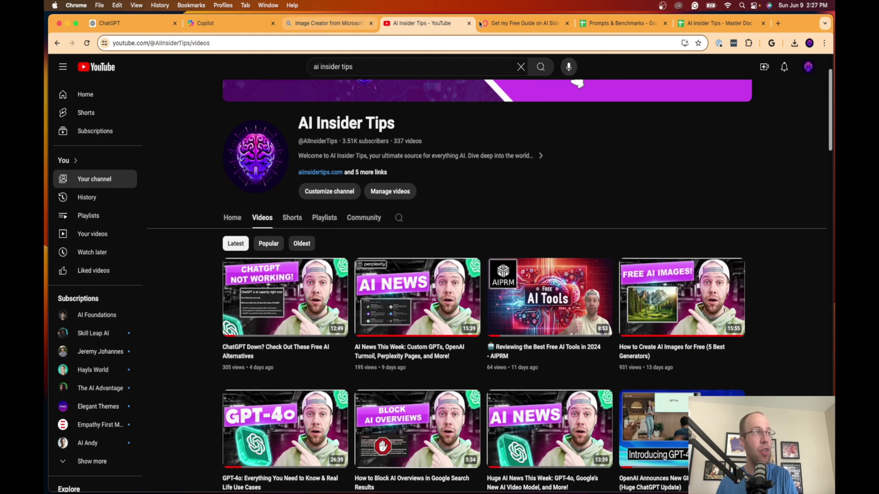
pyautogui.click(521, 23)
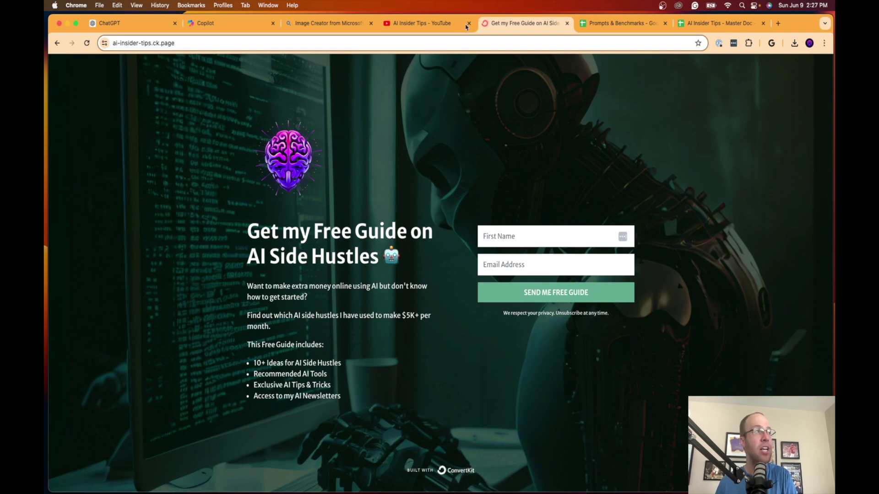
# Go back from the AI side hustles guide page to the AI Insider Tips YouTube channel.
pyautogui.hotkey('ctrl', 'shift', 'Tab')
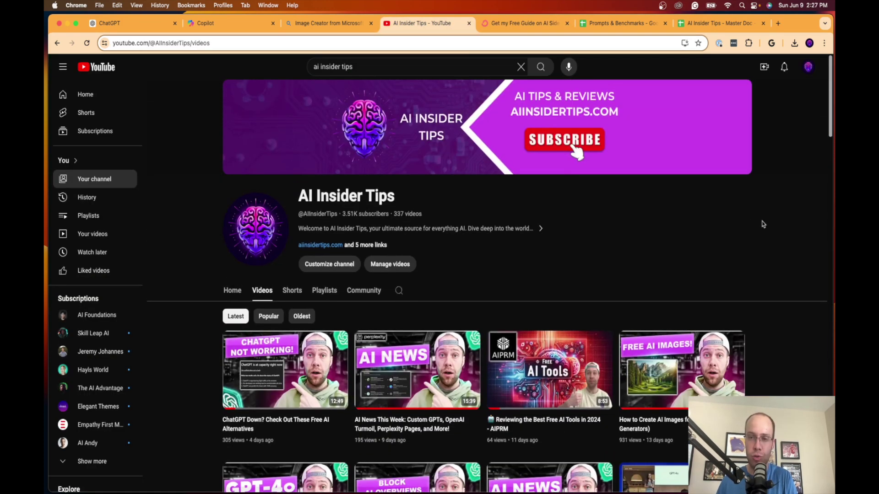